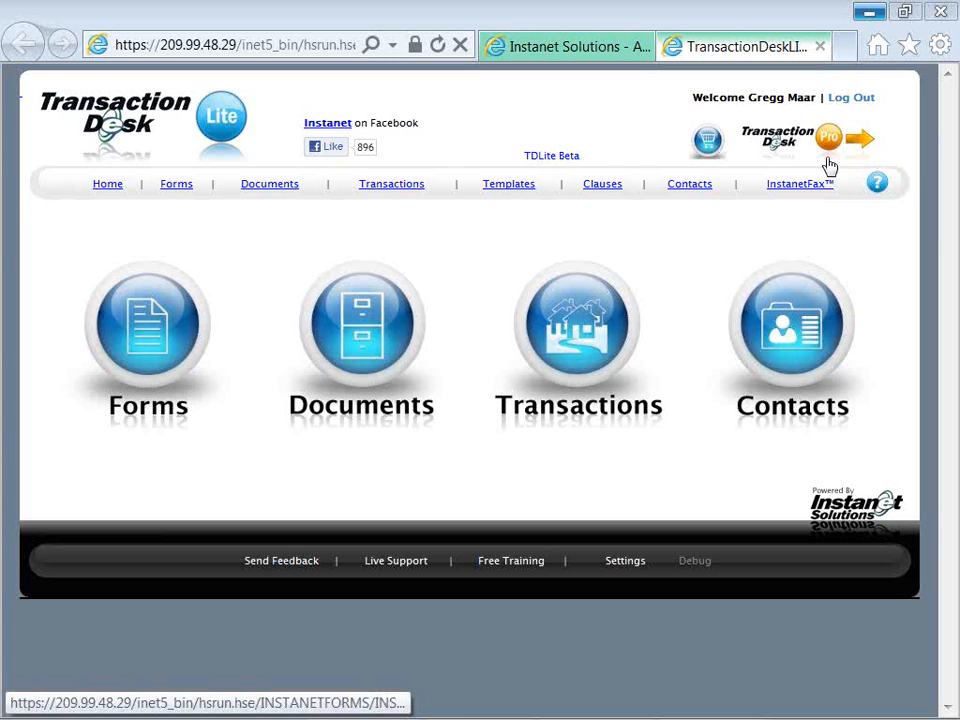
# Switch from TransactionDesk Lite to the Pro version using the Pro logo.
pyautogui.click(829, 155)
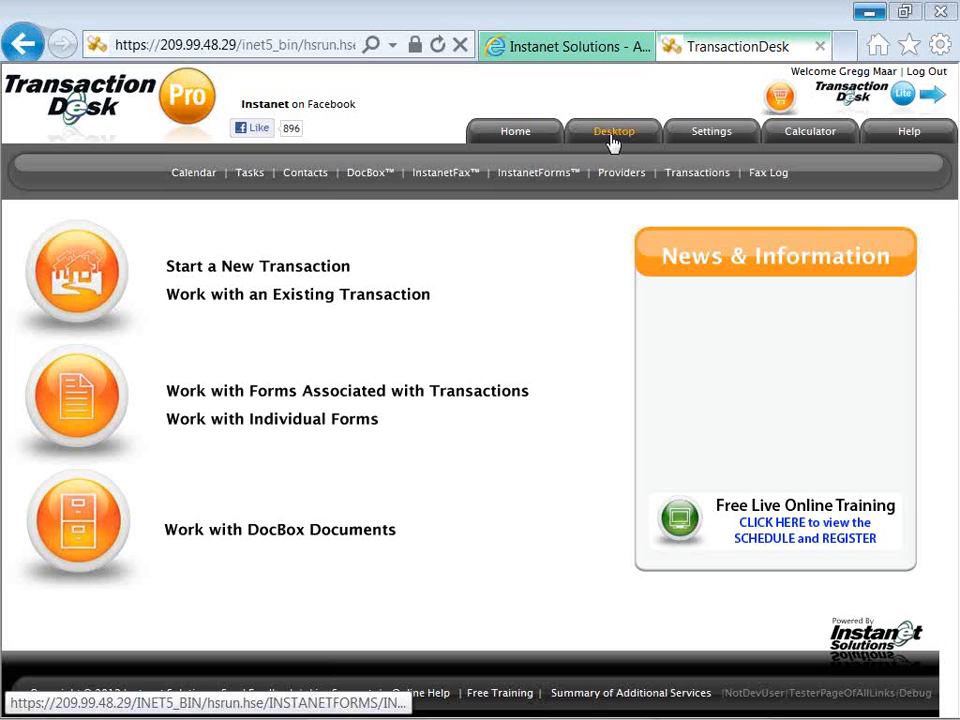
# Open My Desktop and look through the calendar, task list, transactions and recent documents panels.
pyautogui.click(613, 143)
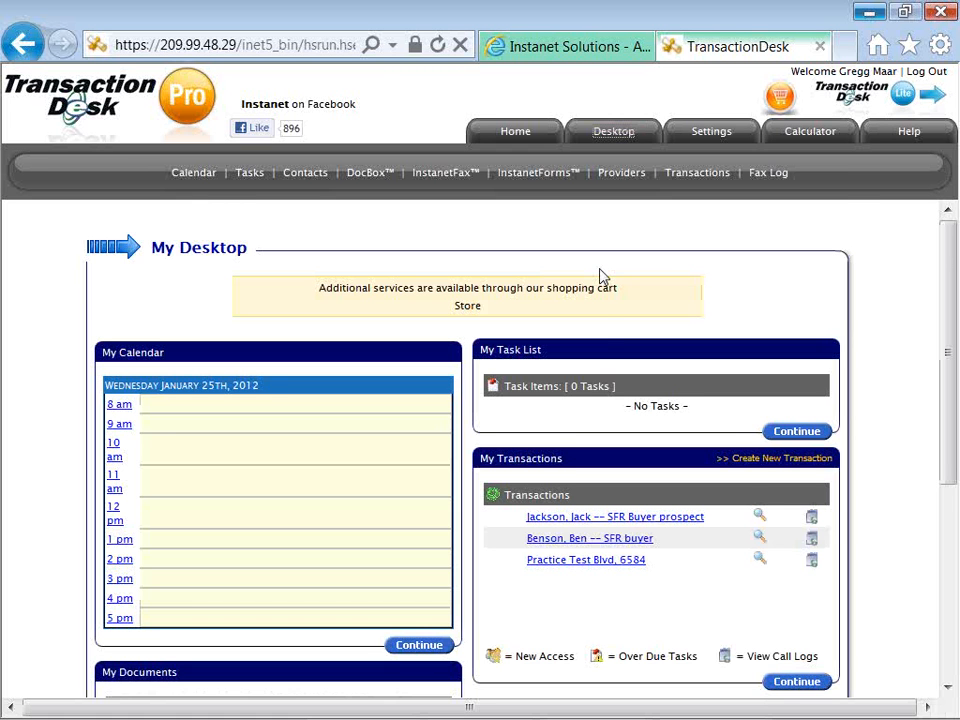
pyautogui.scroll(-2, 601, 275)
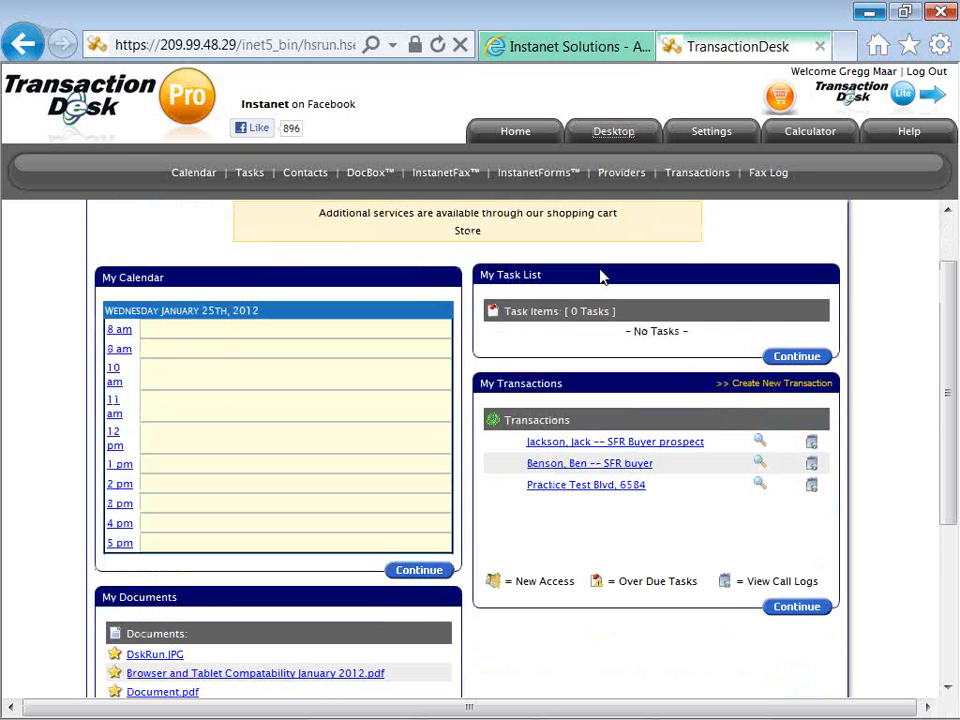
pyautogui.scroll(-2, 603, 275)
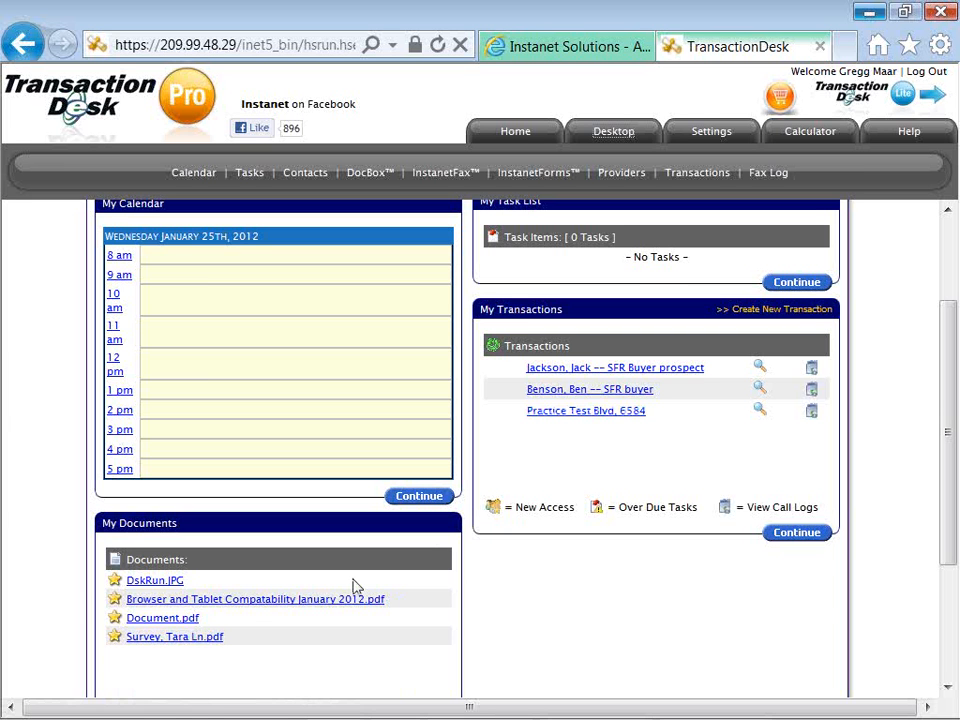
pyautogui.scroll(2, 353, 585)
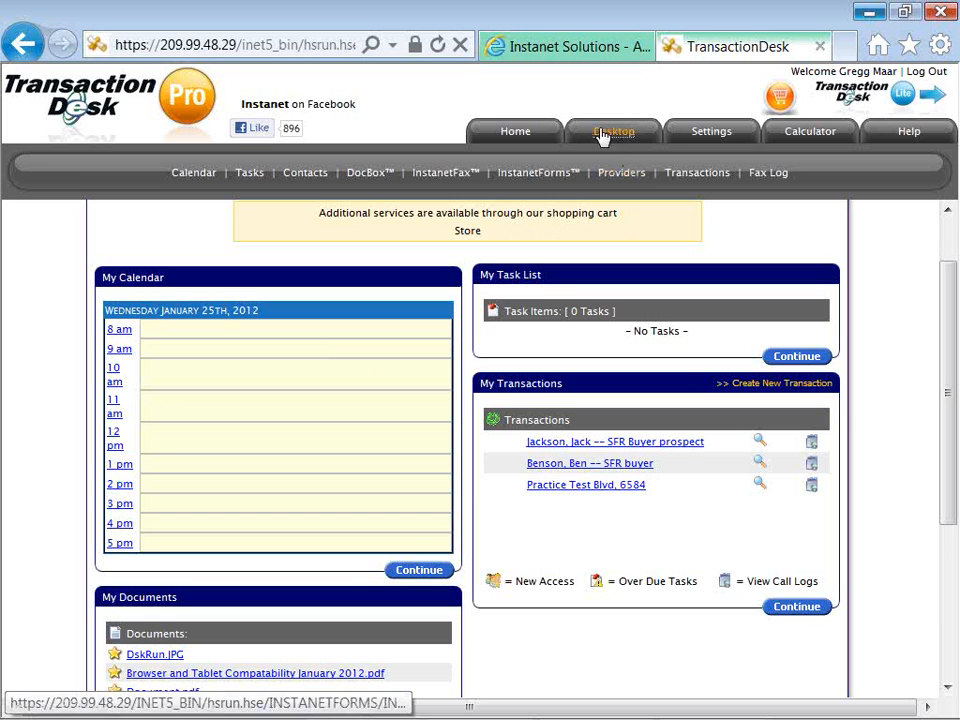
# Open the Settings page listing My Preferences, Clauses, Branding, Activity Plans and Sharing.
pyautogui.click(707, 135)
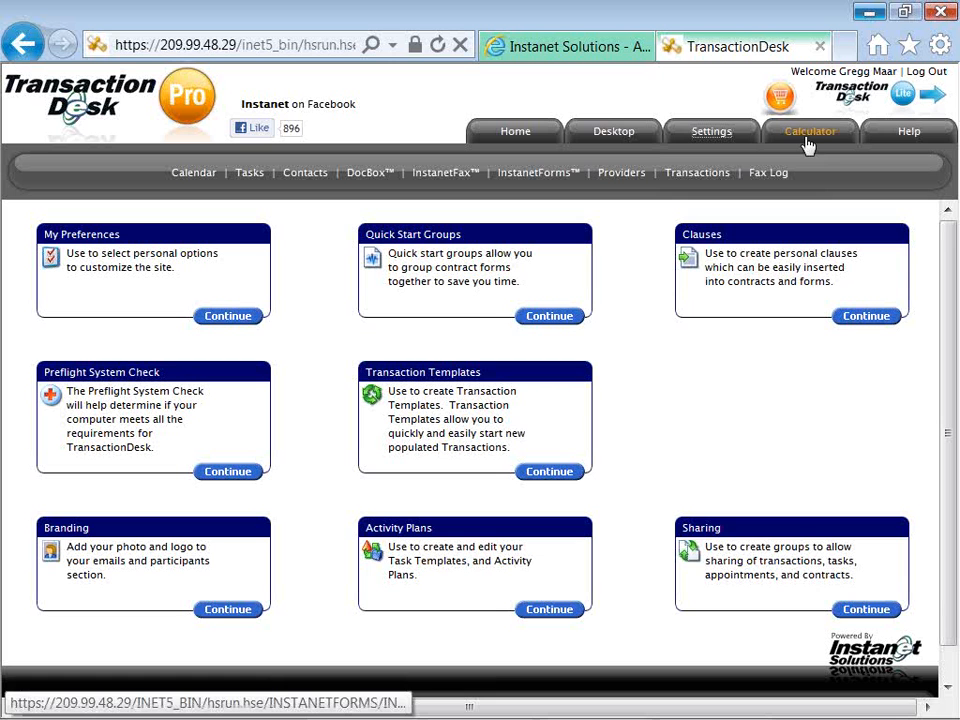
# In the Amortization Calculator, enter a 1800 payment amount and a 4.00% annual interest rate.
pyautogui.click(808, 142)
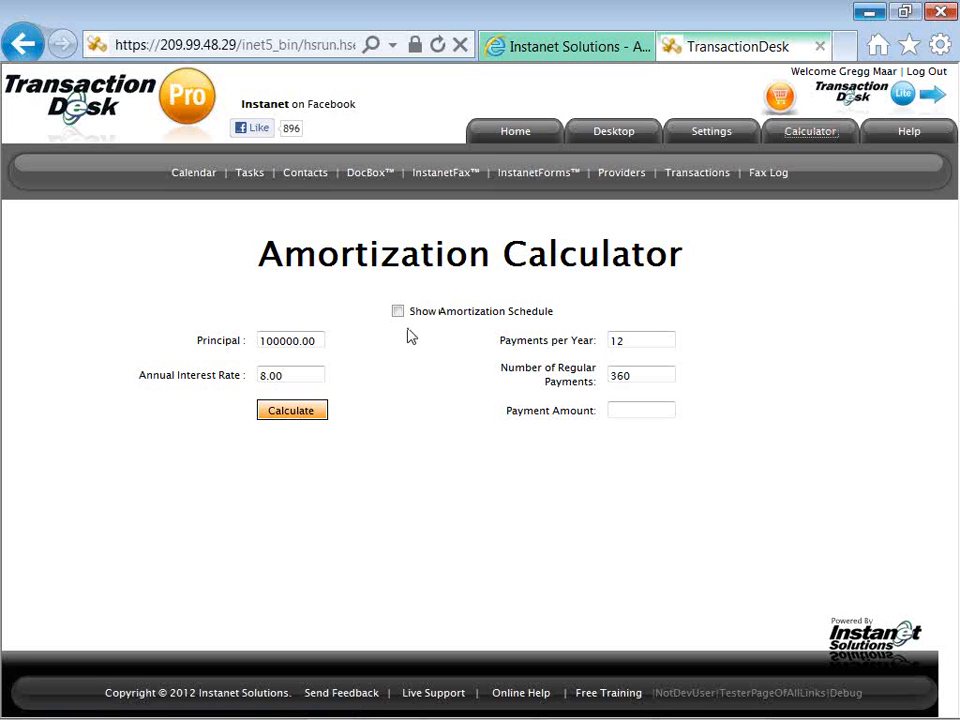
pyautogui.click(621, 407)
pyautogui.write('1800')
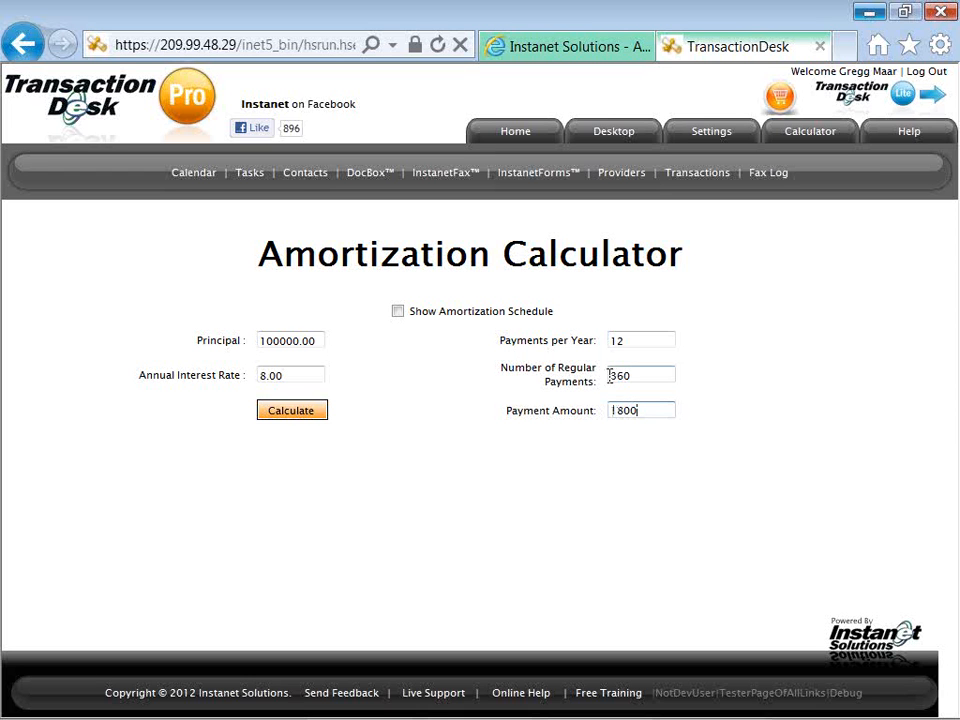
pyautogui.click(263, 376)
pyautogui.press('BackSpace')
pyautogui.write('4')
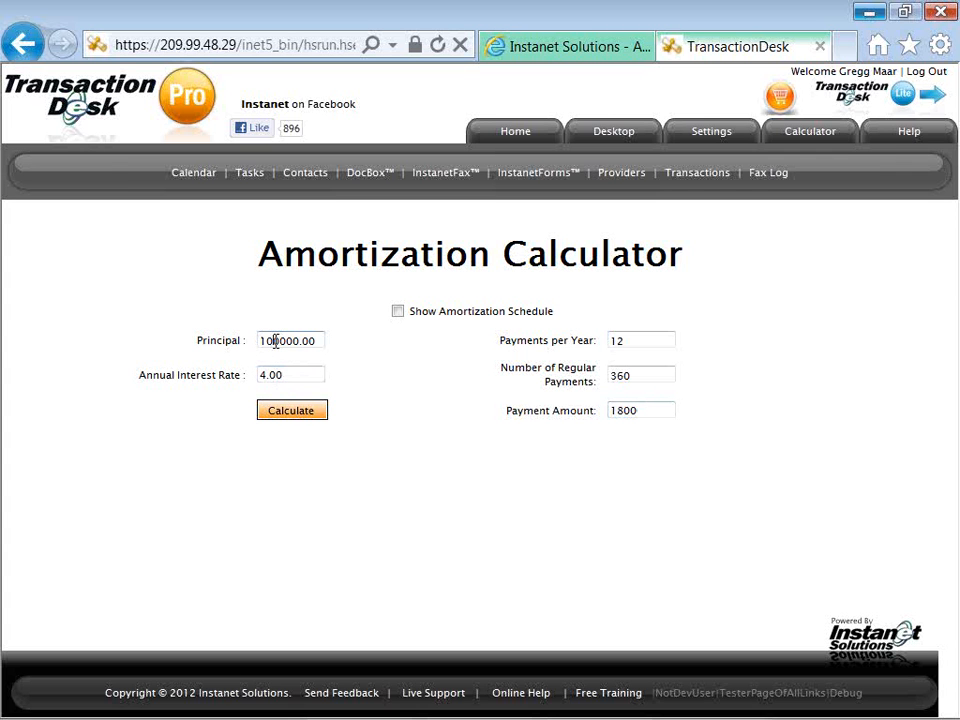
# Clear the principal and calculate it as 377030.23 for 360 payments, then open the Help Guide.
pyautogui.doubleClick(270, 340)
pyautogui.press('BackSpace')
pyautogui.press('Delete')
pyautogui.press('Delete')
pyautogui.press('Delete')
pyautogui.click(261, 417)
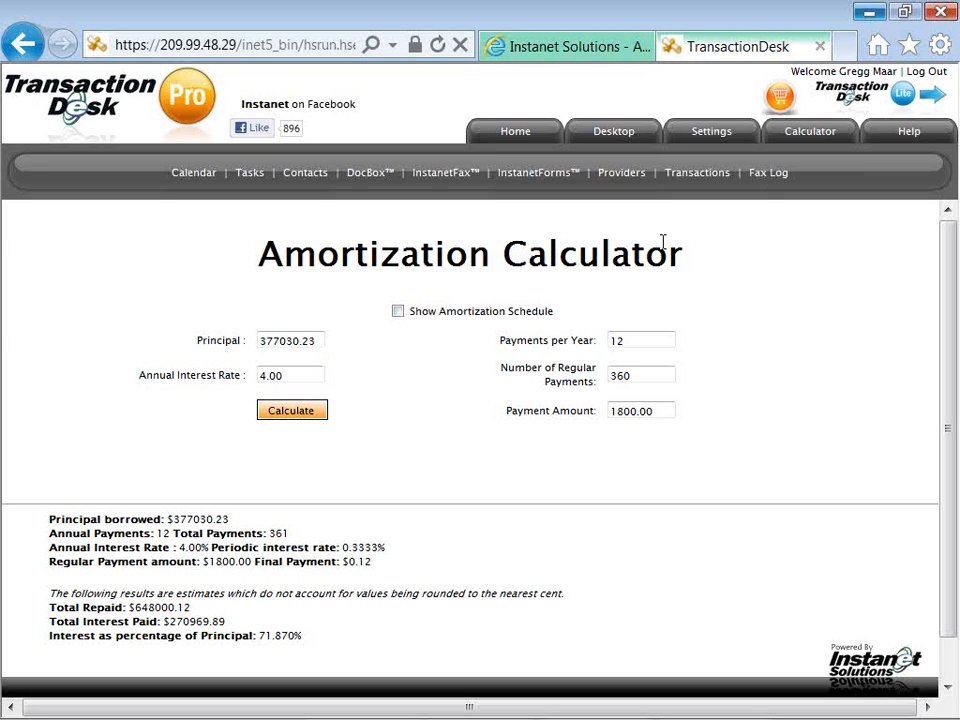
pyautogui.click(903, 141)
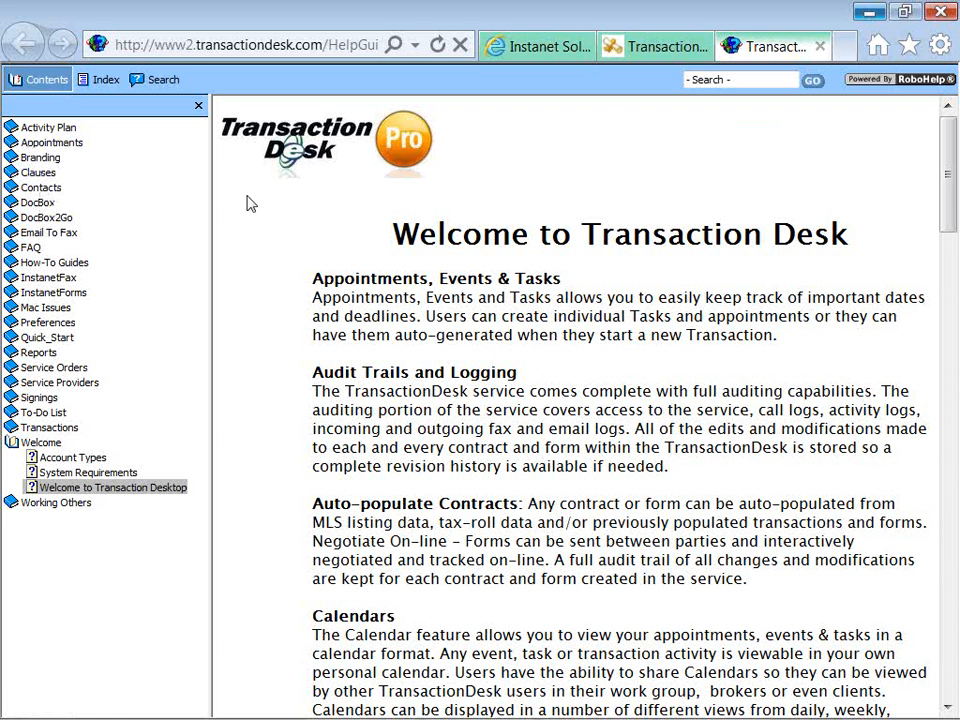
# Return to the calculator tab still showing the 377030.23 principal result.
pyautogui.click(658, 52)
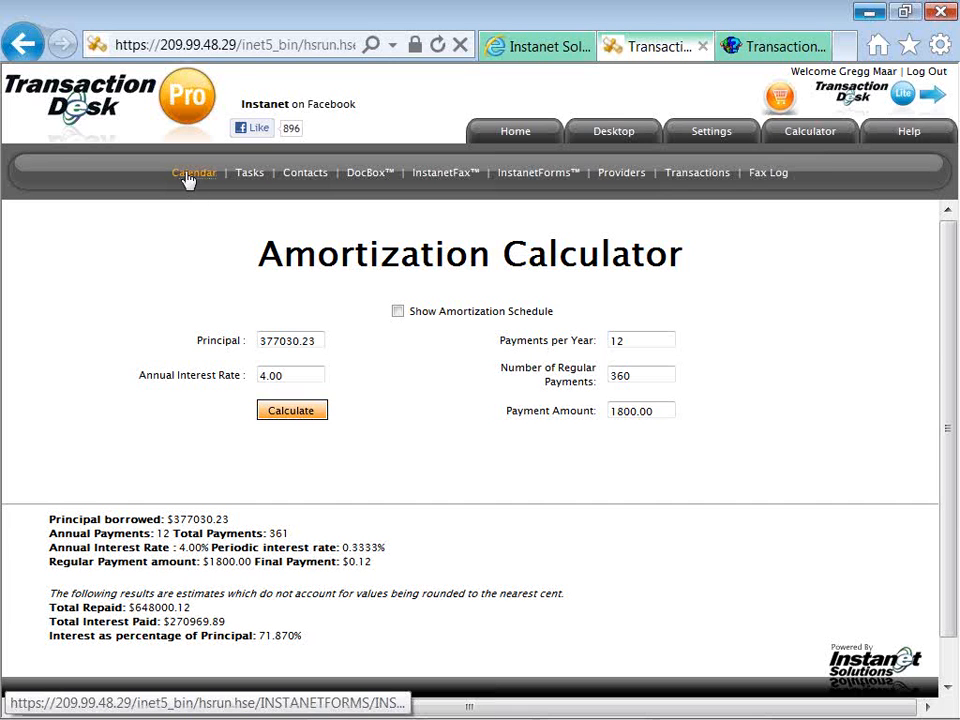
# Show the January 2012 calendar in month view and review its 'I would like to' actions without choosing one.
pyautogui.click(188, 176)
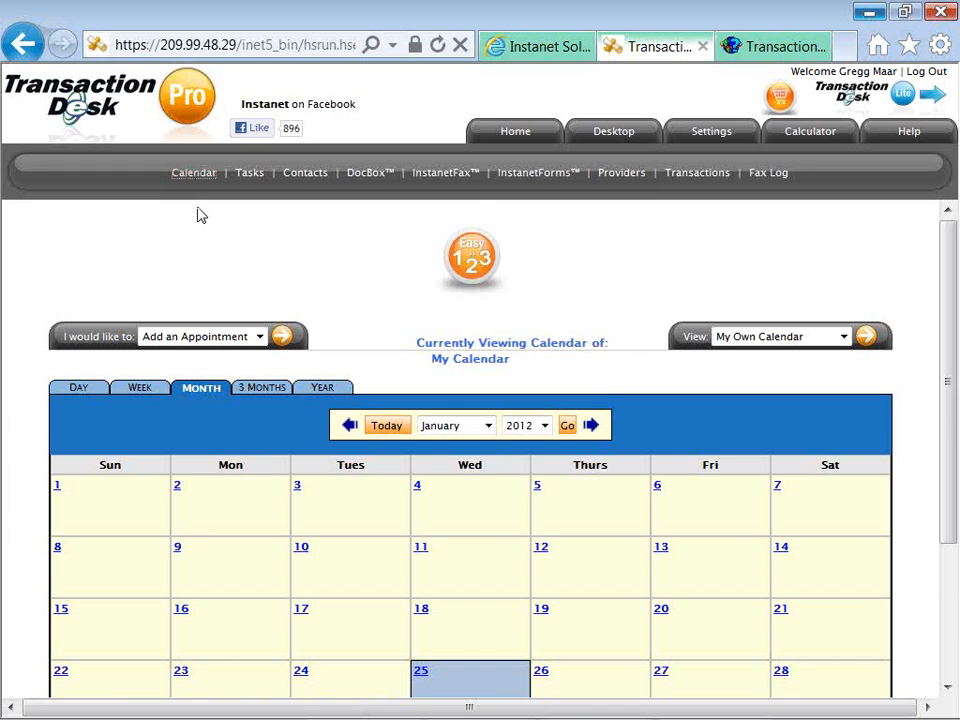
pyautogui.scroll(-2, 199, 214)
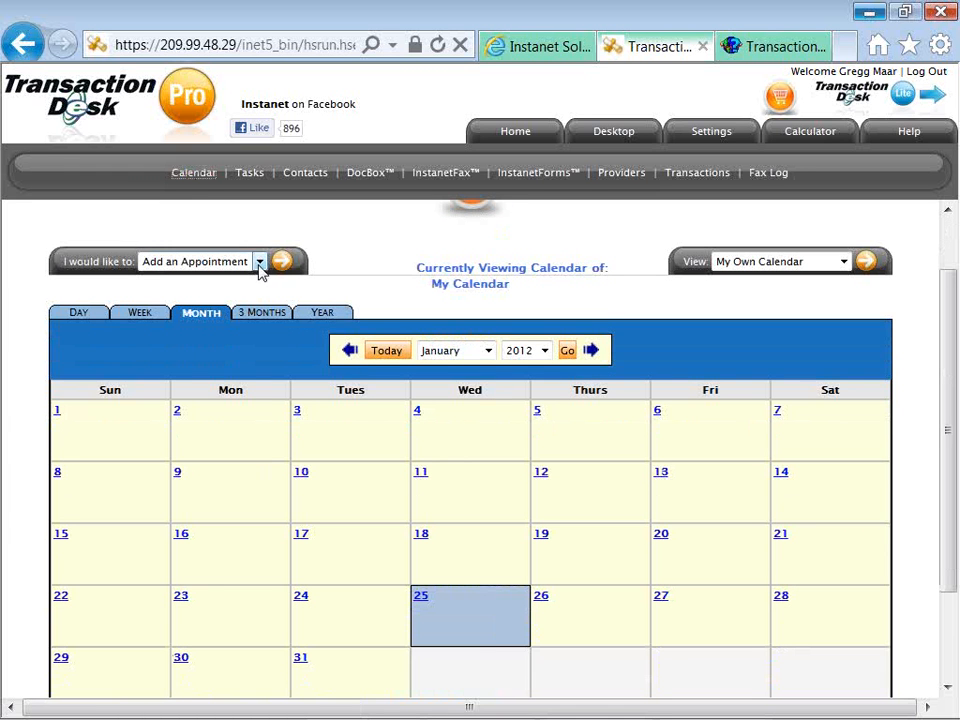
pyautogui.click(259, 263)
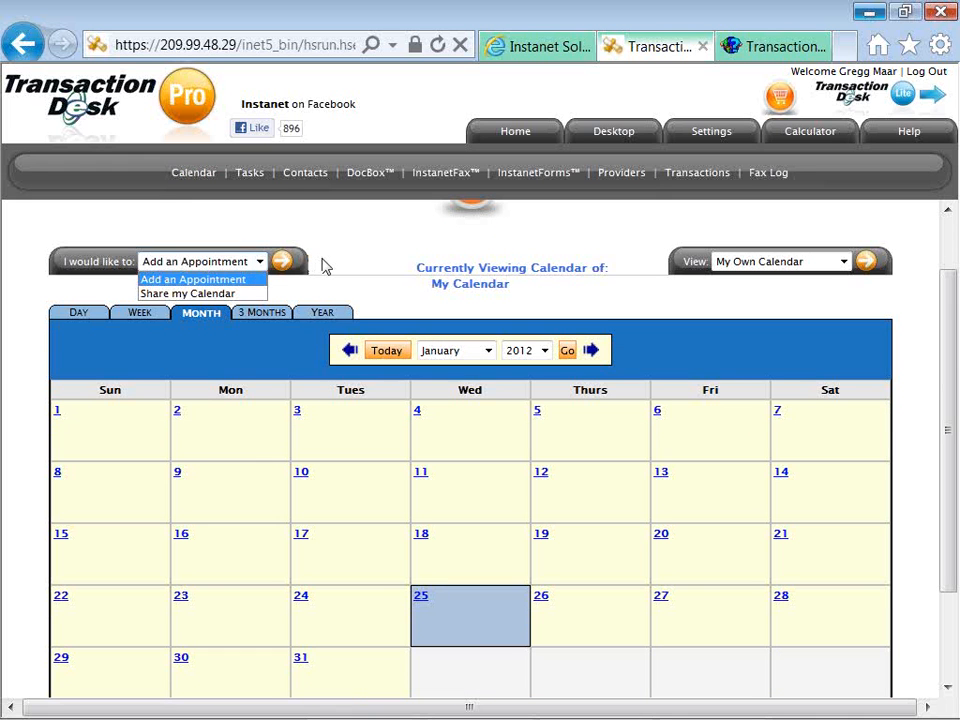
pyautogui.click(322, 265)
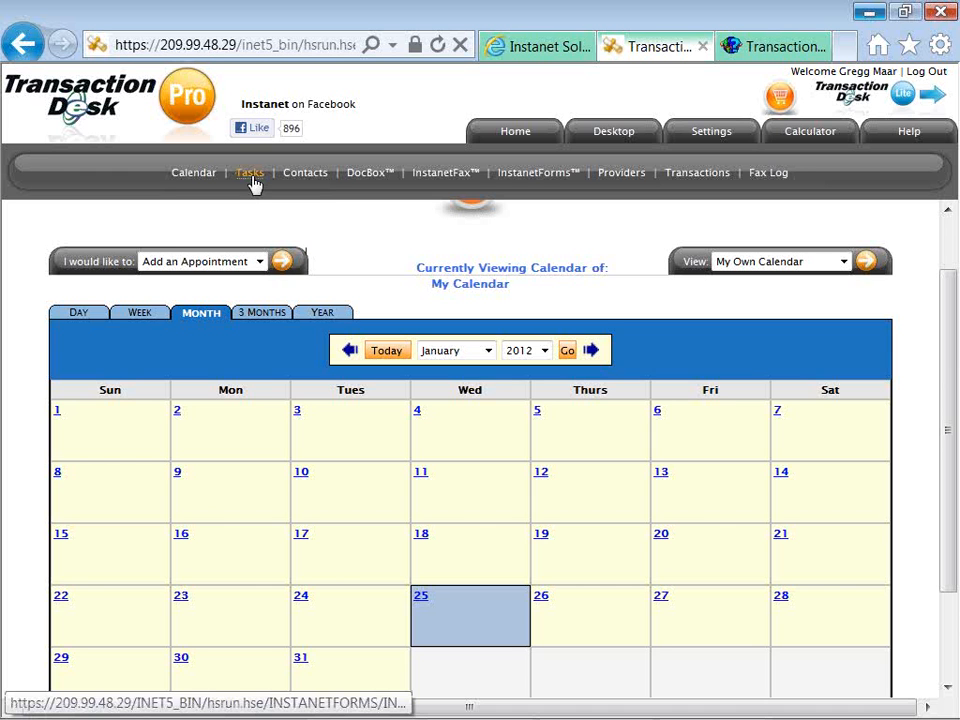
# Show the nine tasks for Practice Test Blvd, 6584, eight open and one past due.
pyautogui.click(250, 178)
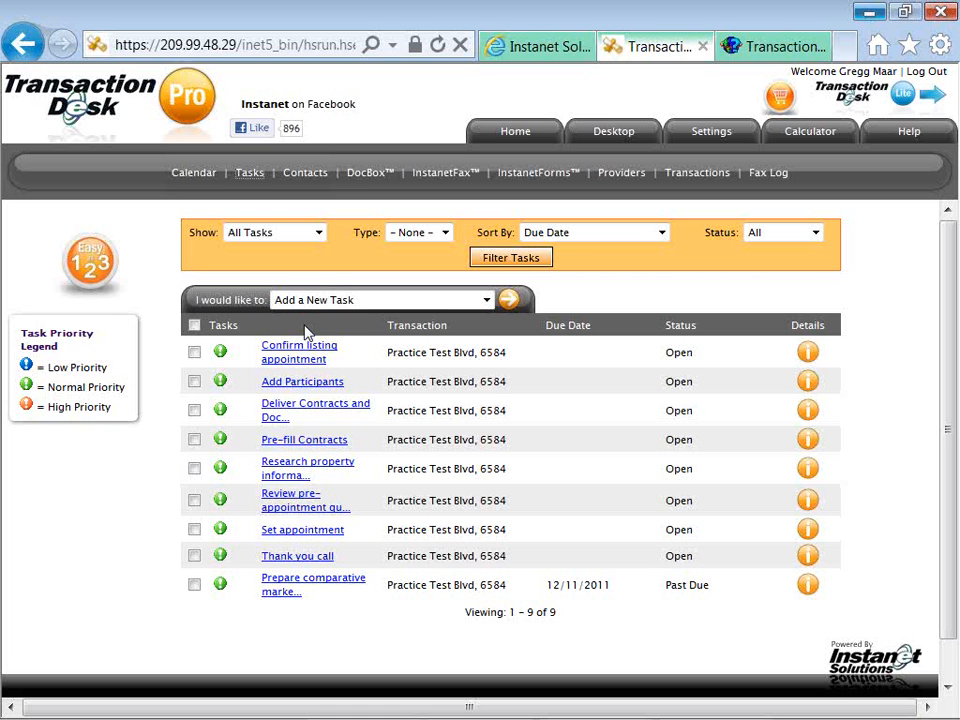
pyautogui.click(311, 302)
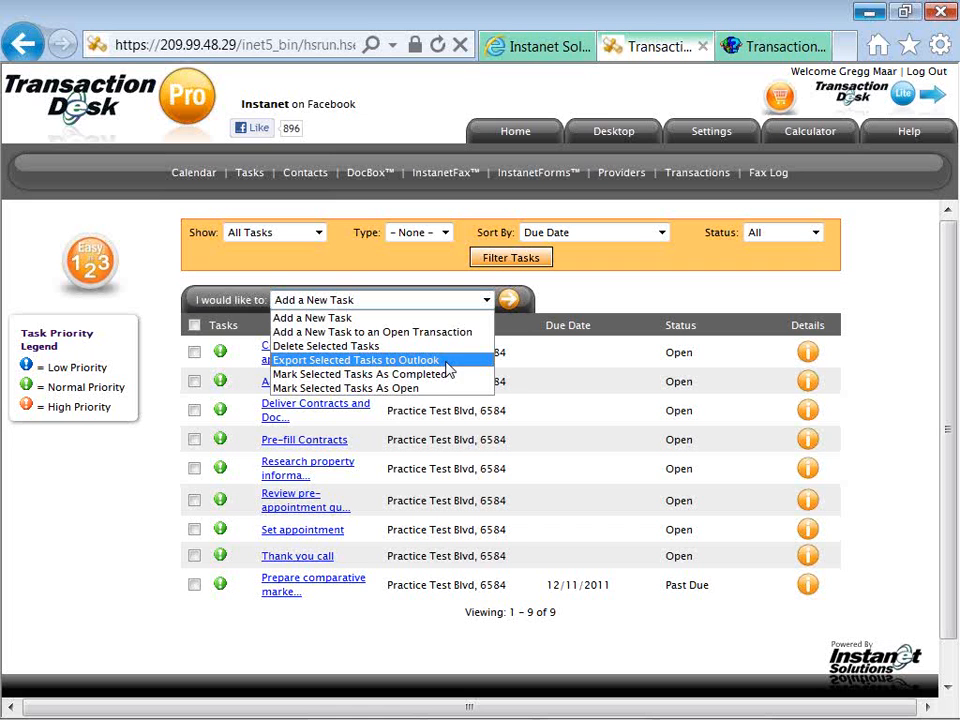
pyautogui.click(520, 328)
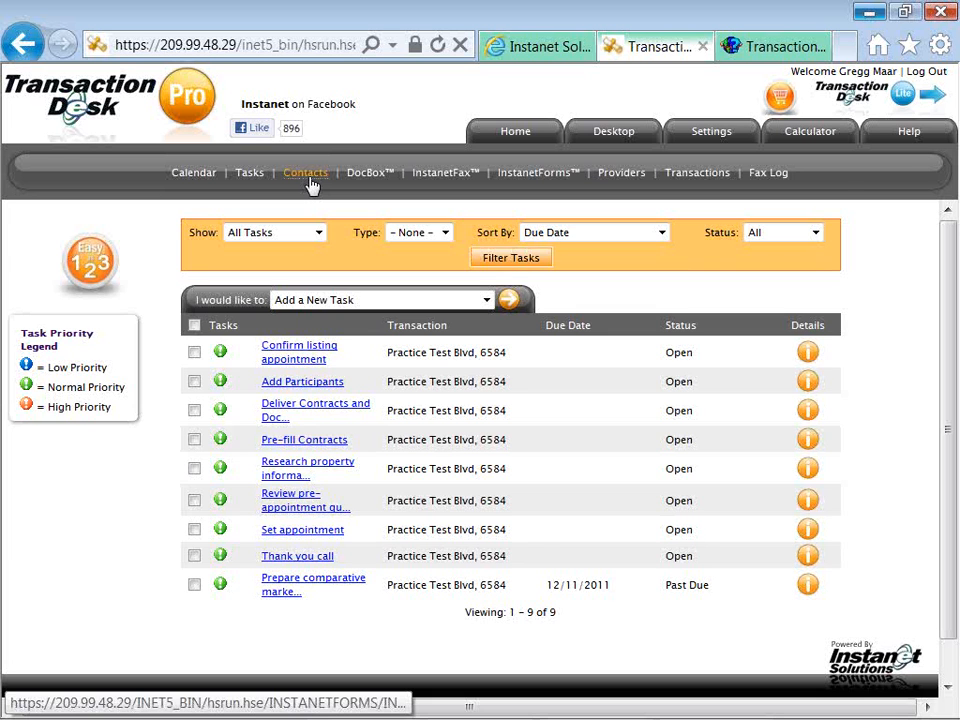
# Show the Contacts list of two buyers and one seller, reviewing its 'I would like to' actions.
pyautogui.click(311, 179)
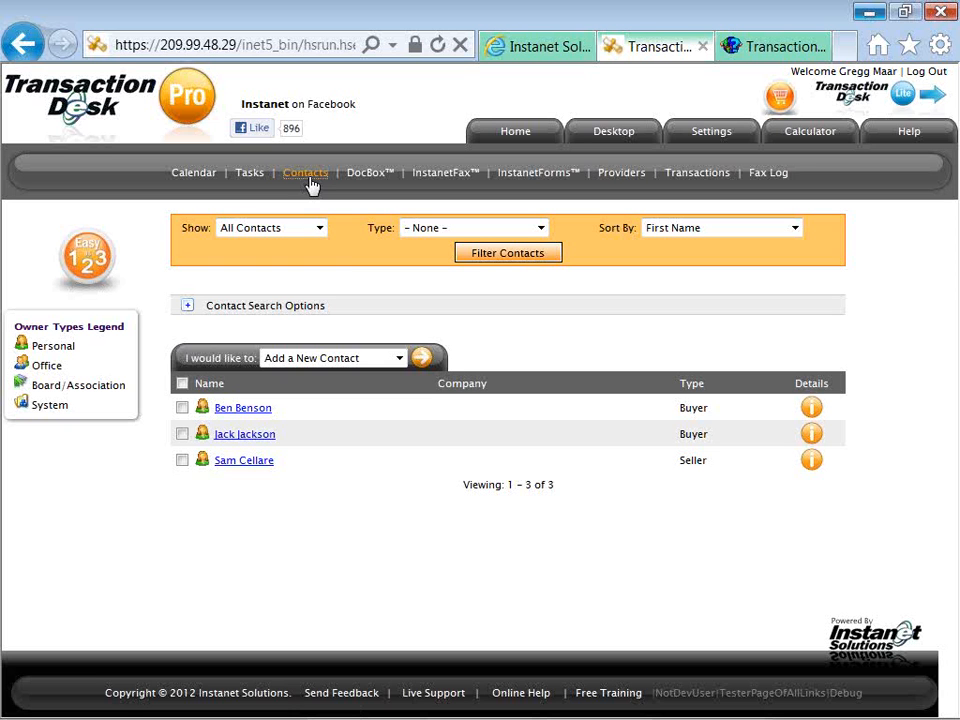
pyautogui.click(293, 360)
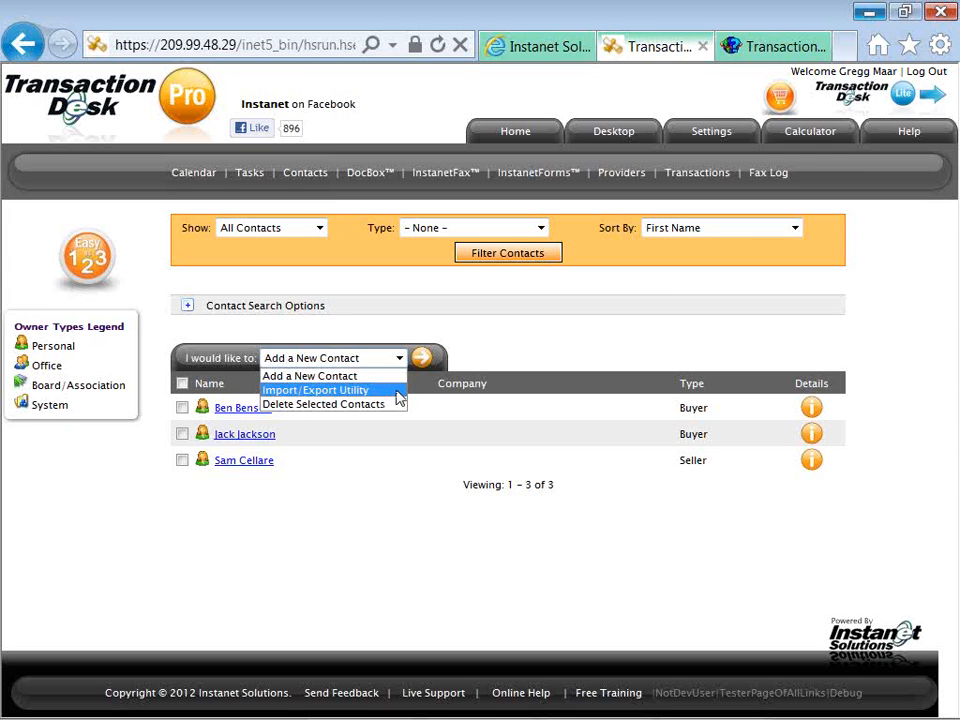
pyautogui.click(420, 319)
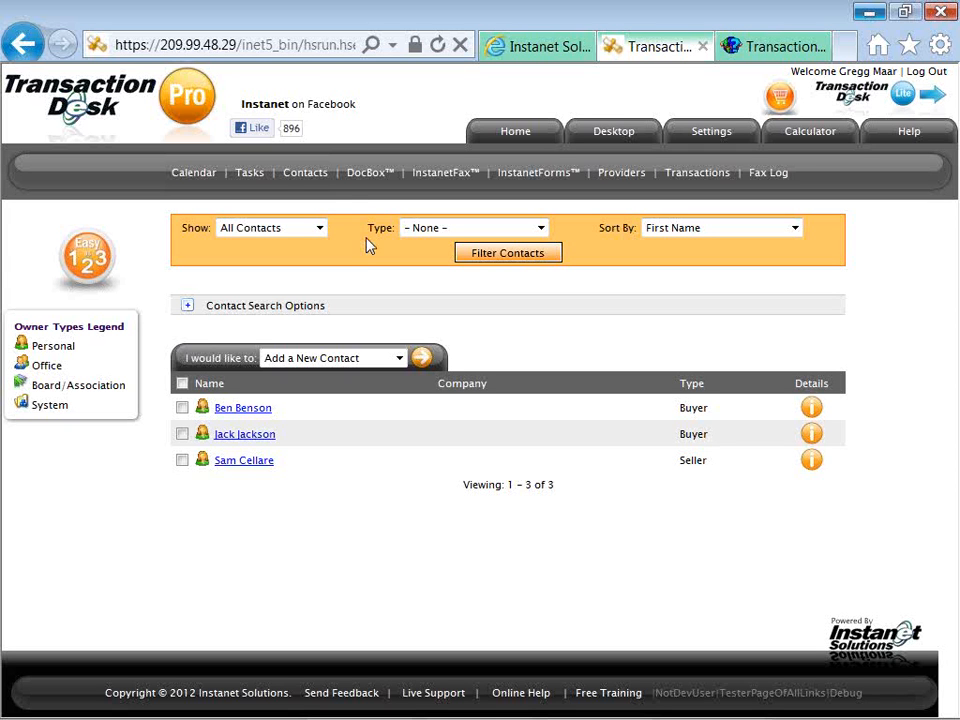
# In DocBox, set the document action to Create an InstanetFax Cover Sheet rather than Fax-Back.
pyautogui.click(369, 184)
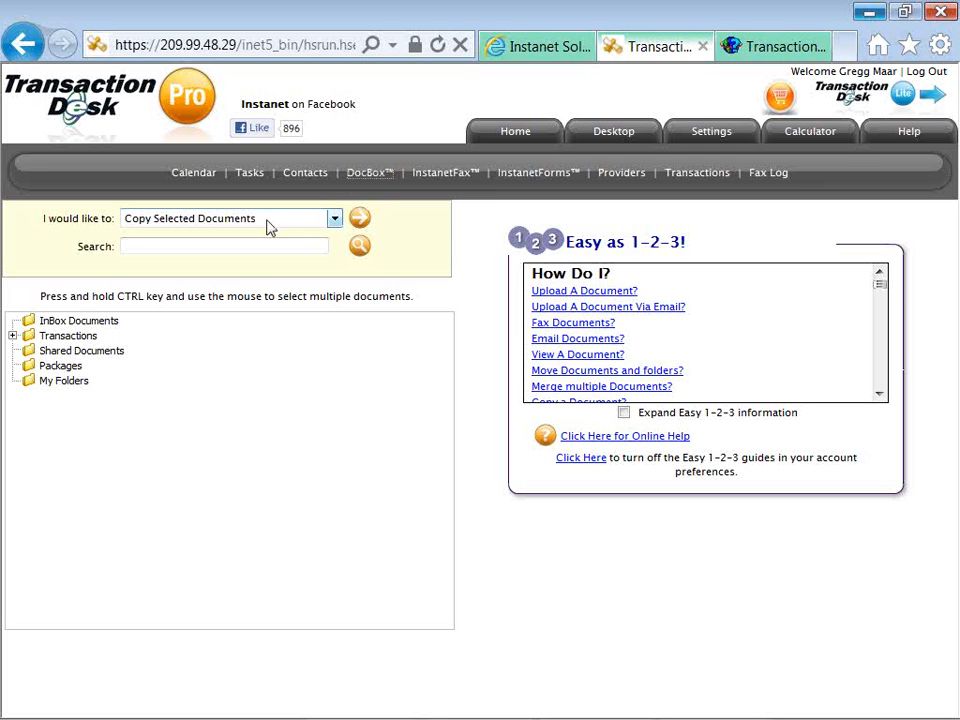
pyautogui.moveTo(112, 214)
pyautogui.mouseDown()
pyautogui.moveTo(38, 216)
pyautogui.moveTo(112, 218)
pyautogui.mouseUp()
pyautogui.click(334, 219)
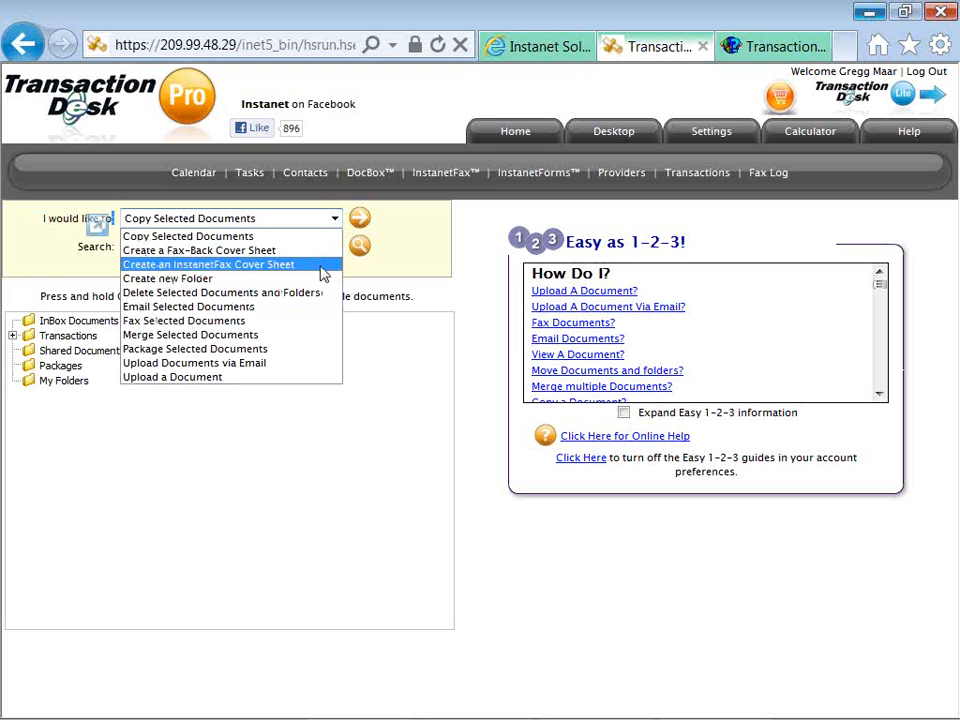
pyautogui.press('Up')
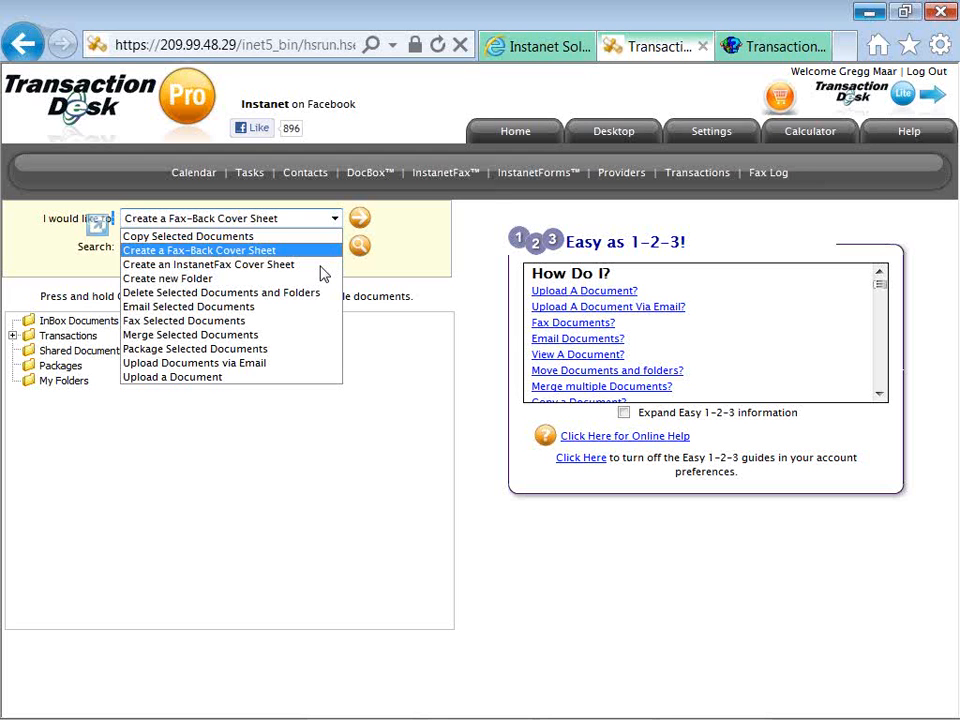
pyautogui.press('Down')
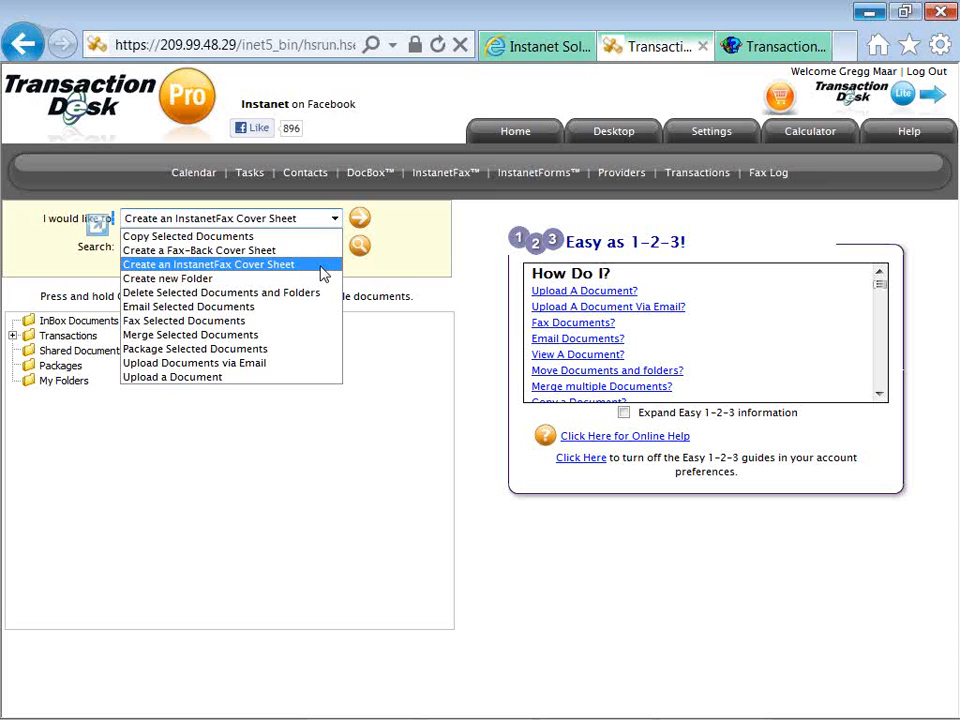
pyautogui.press('Up')
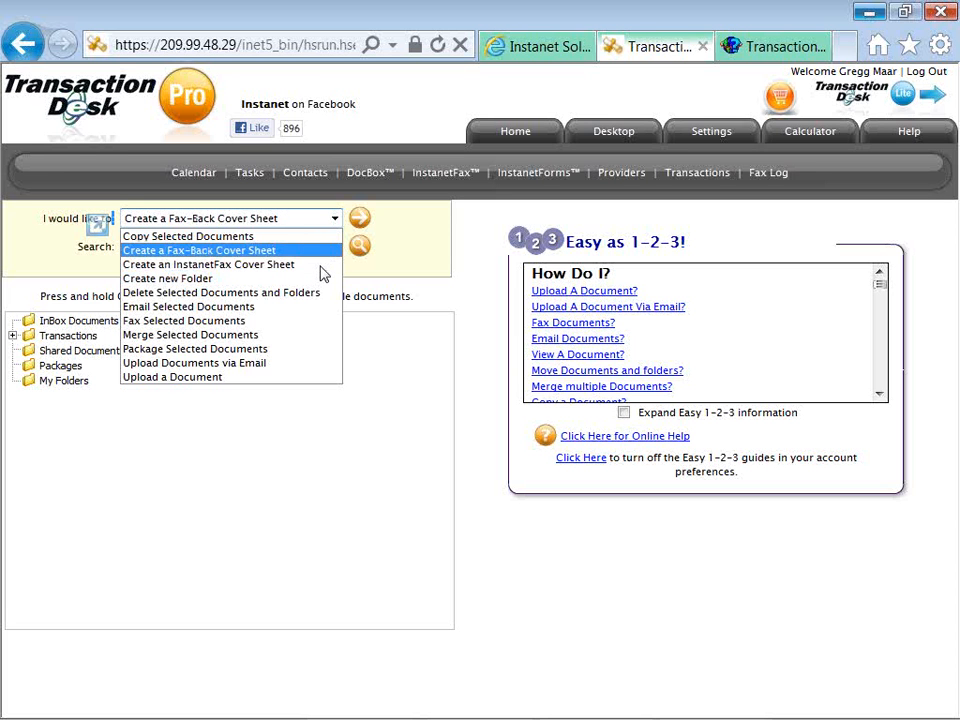
pyautogui.press('Down')
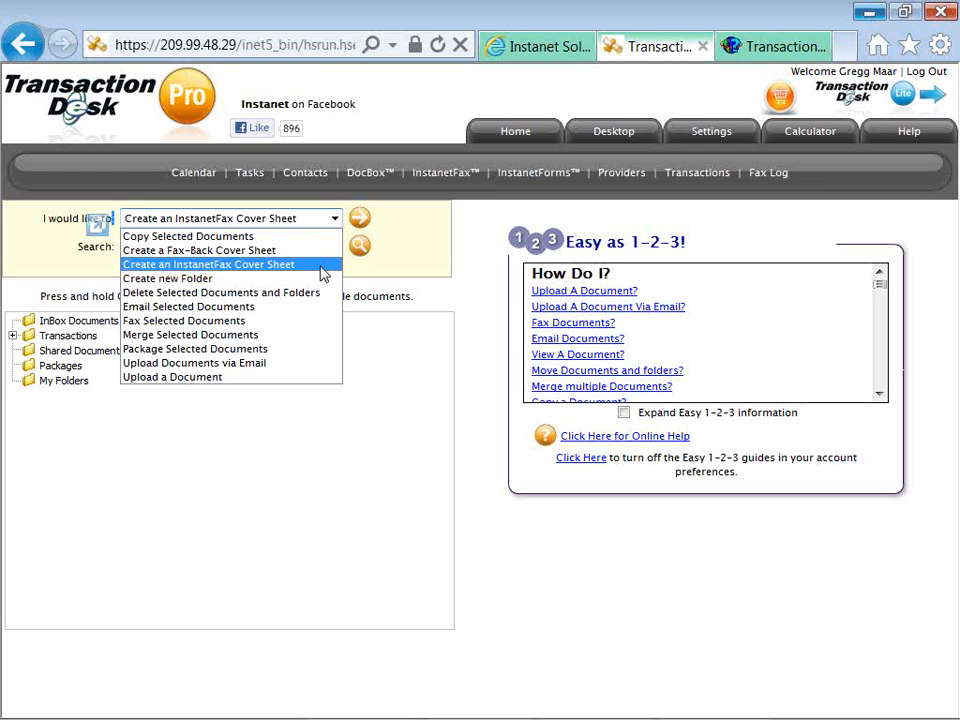
pyautogui.press('Up')
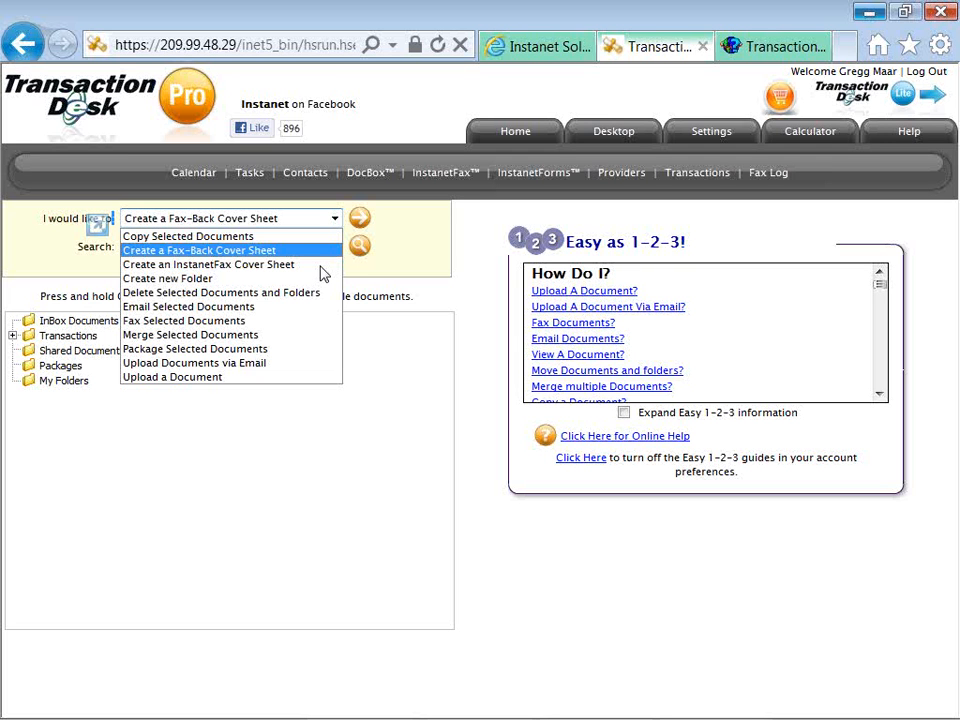
pyautogui.press('Down')
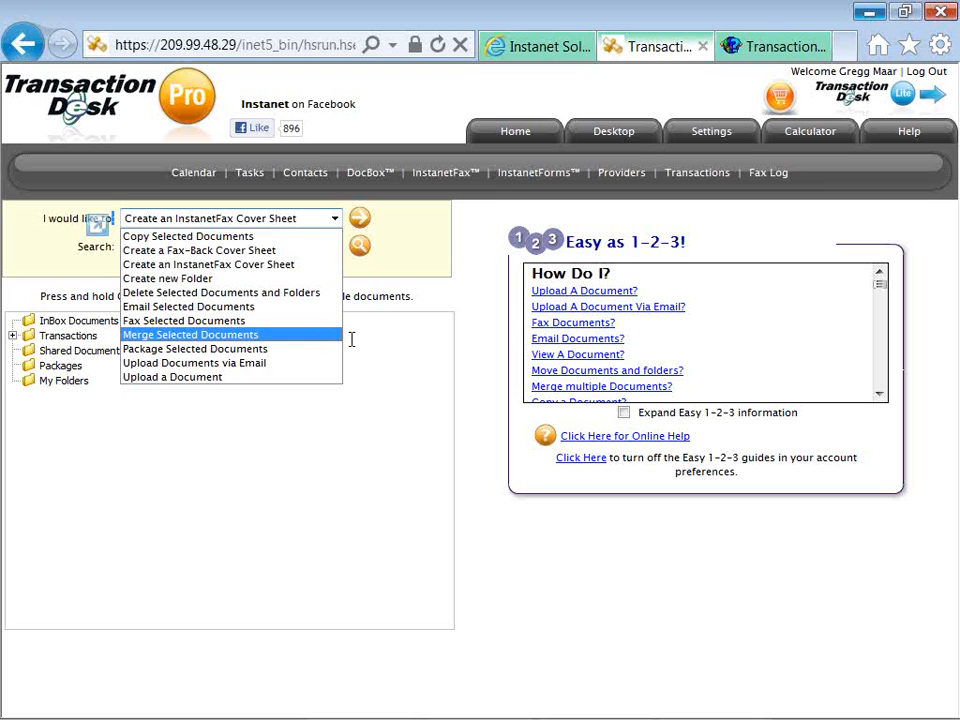
# Expand Transactions and the SFR buyer folder to view details of Survey, Tara Ln.pdf.
pyautogui.click(351, 340)
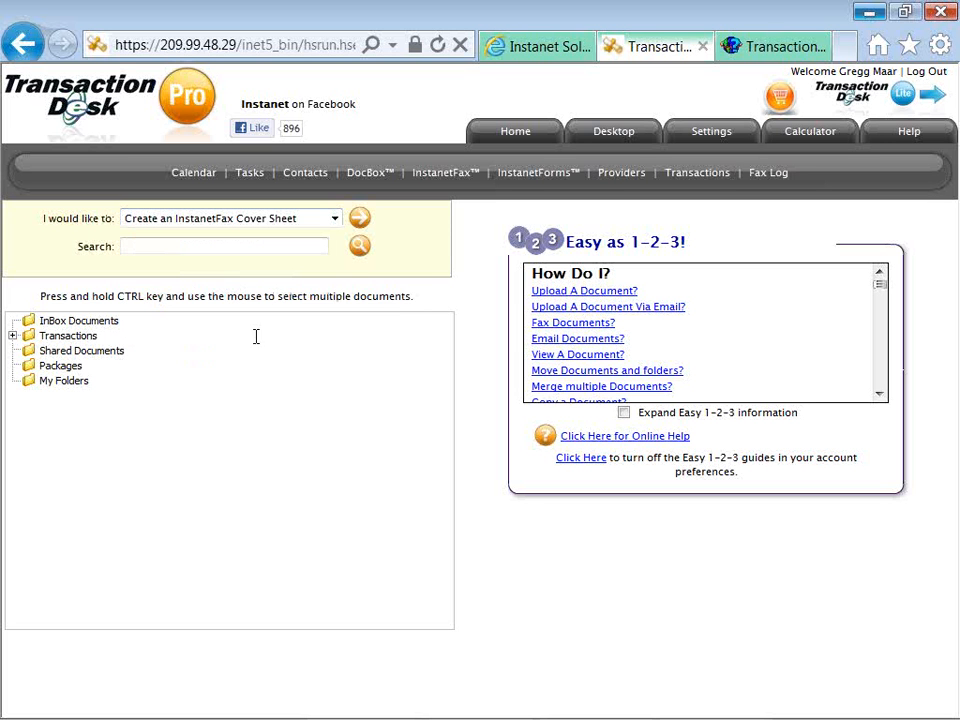
pyautogui.click(13, 337)
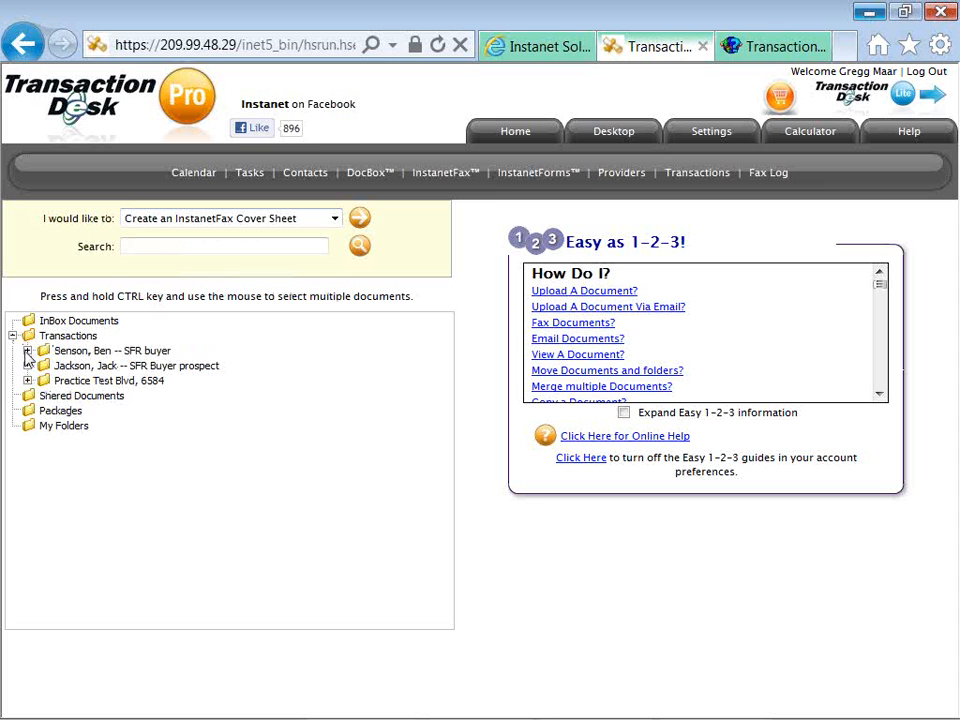
pyautogui.click(28, 351)
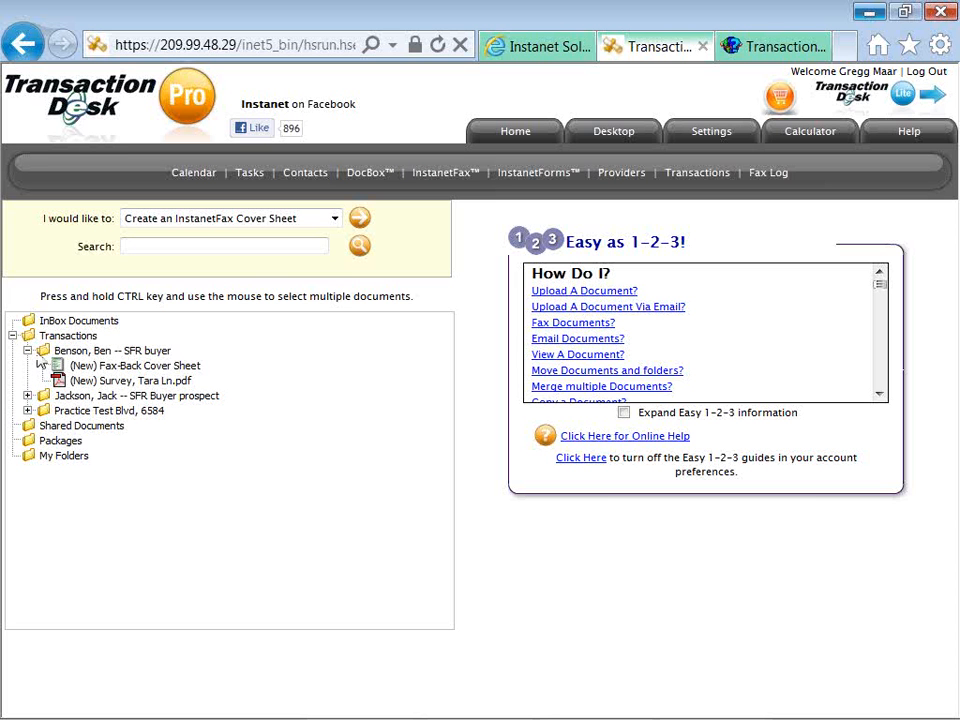
pyautogui.click(86, 383)
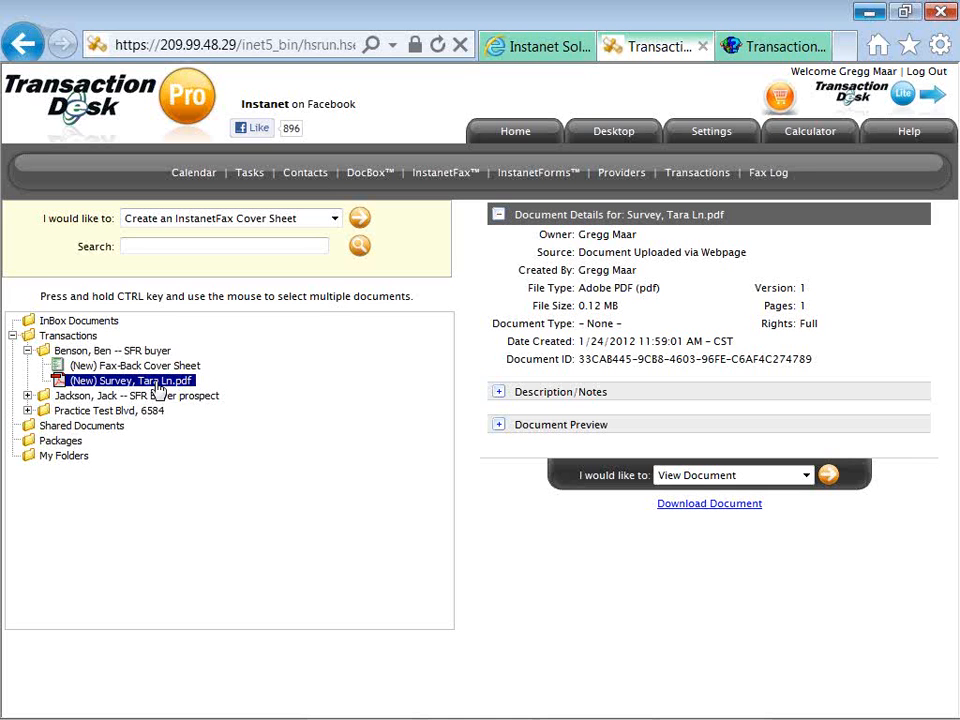
# Check the Survey, Tara Ln.pdf document actions without choosing one, then go to InstanetFax.
pyautogui.rightClick(157, 388)
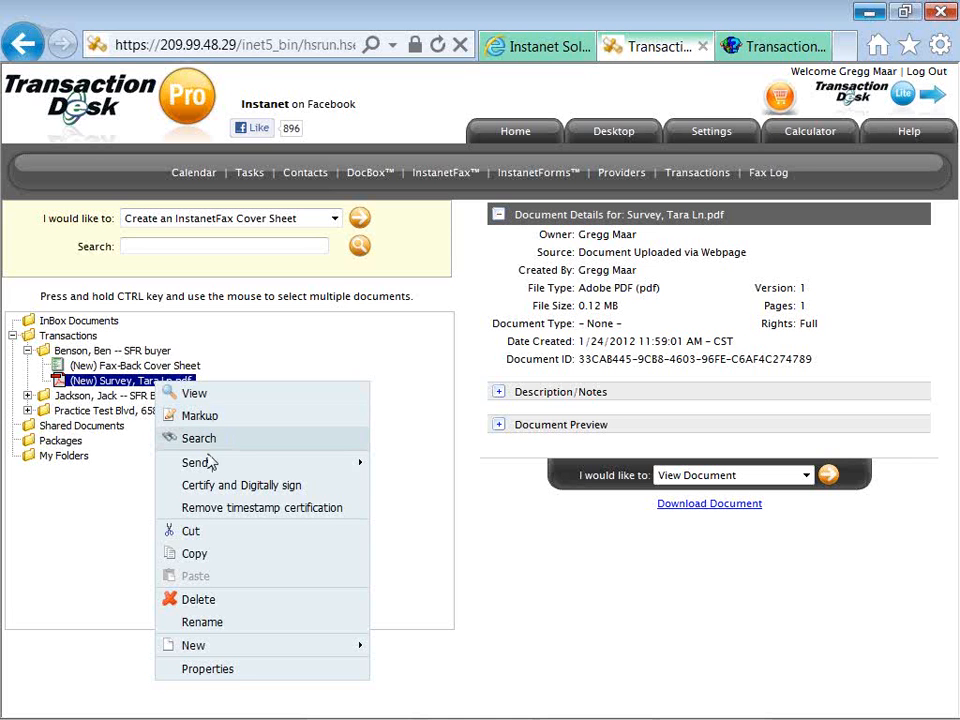
pyautogui.moveTo(210, 468)
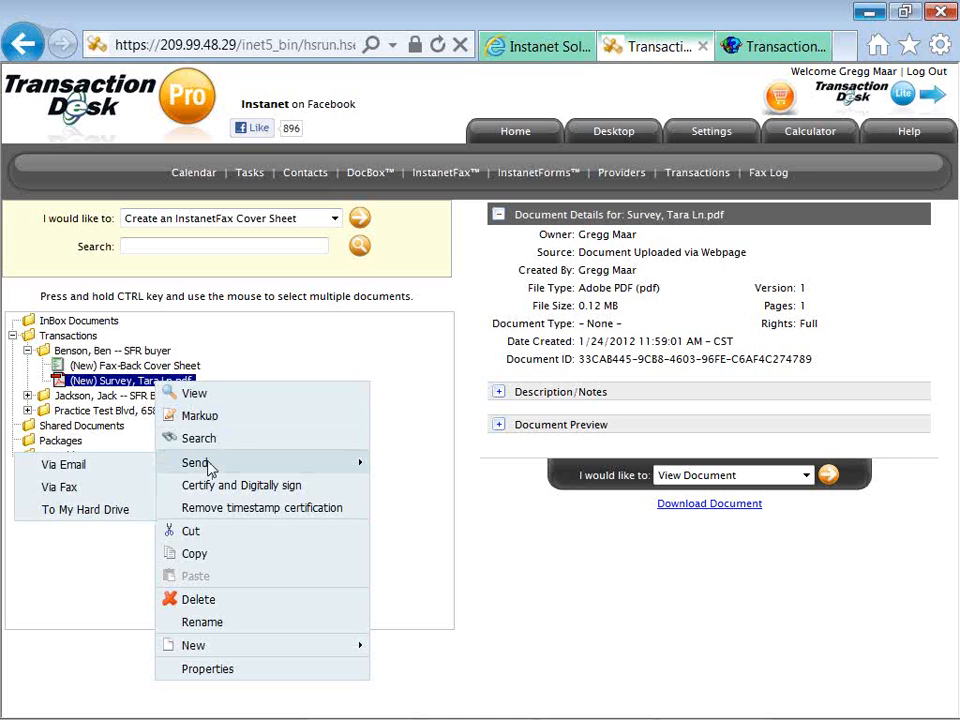
pyautogui.click(470, 477)
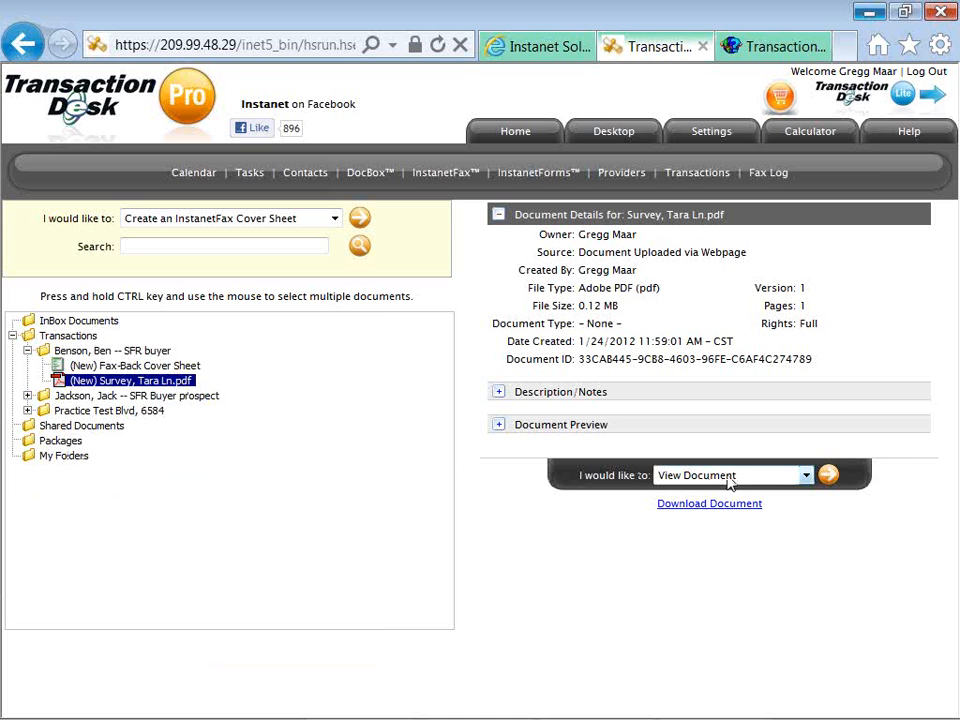
pyautogui.click(806, 476)
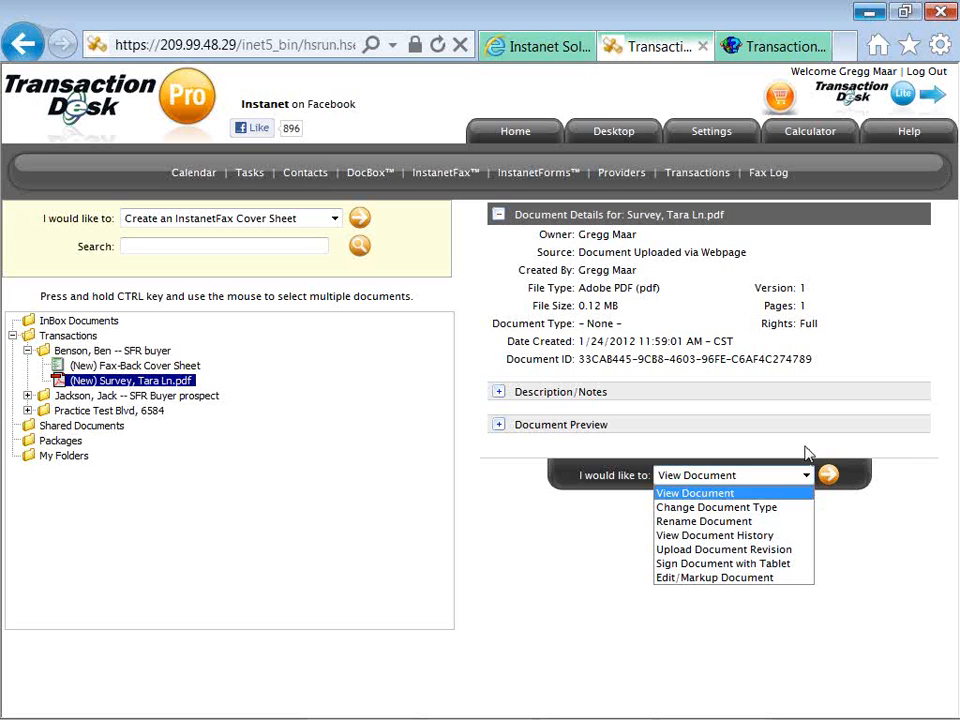
pyautogui.click(804, 447)
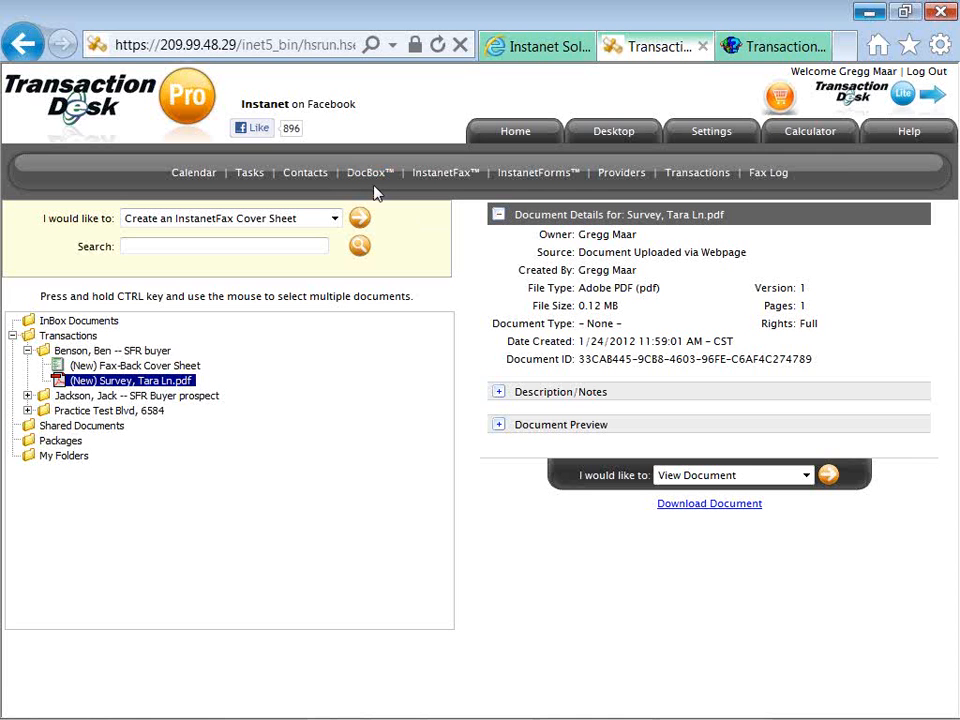
pyautogui.click(443, 180)
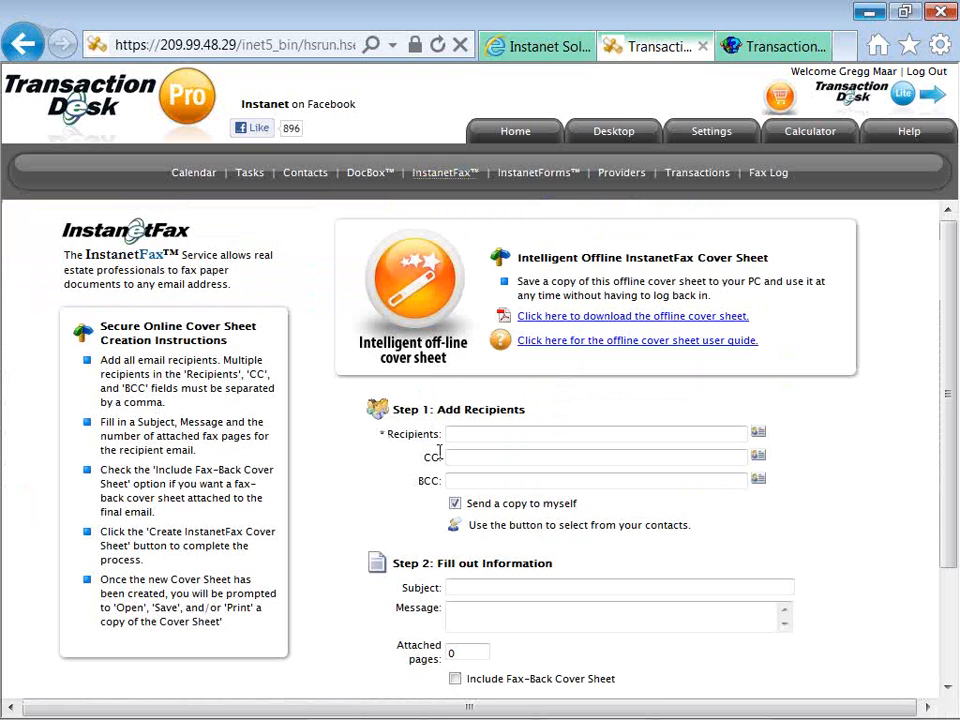
# Leave the fax cover sheet's Subject and Message empty and go to the InstanetForms library.
pyautogui.click(453, 588)
pyautogui.click(457, 620)
pyautogui.click(548, 182)
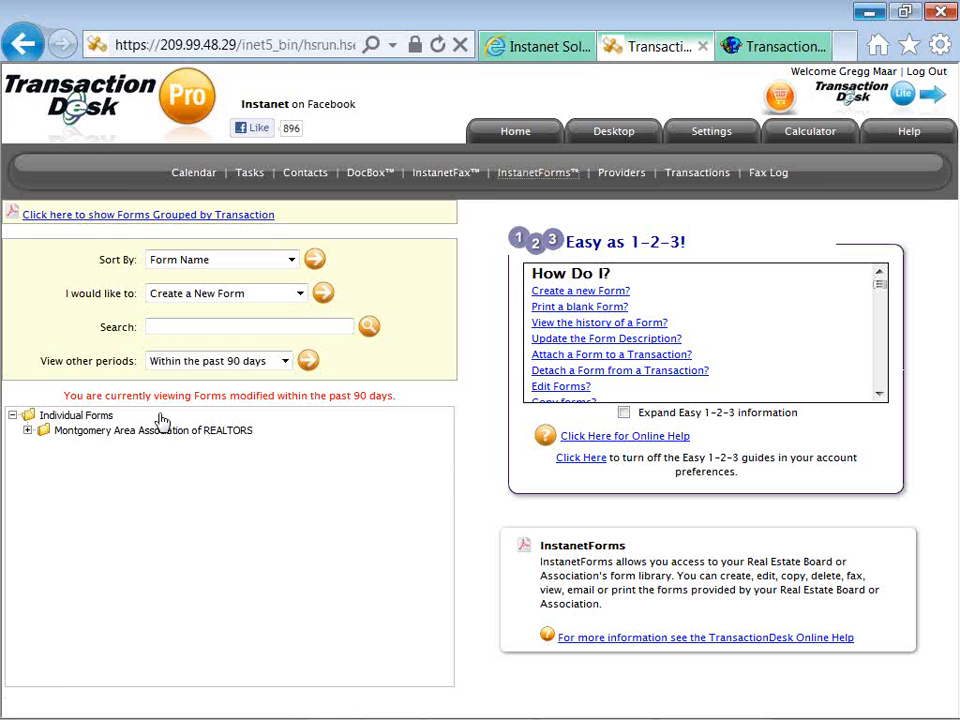
# Expand the Montgomery Area Association of REALTORS forms and select the Exclusive Buyer Agency Agreement.
pyautogui.click(28, 431)
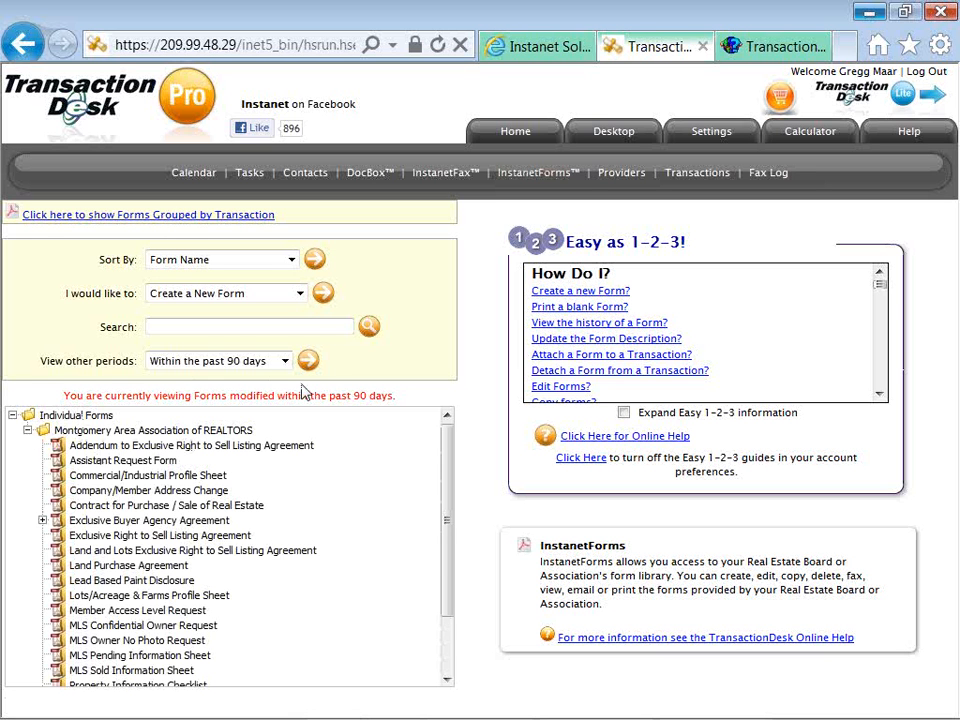
pyautogui.click(299, 294)
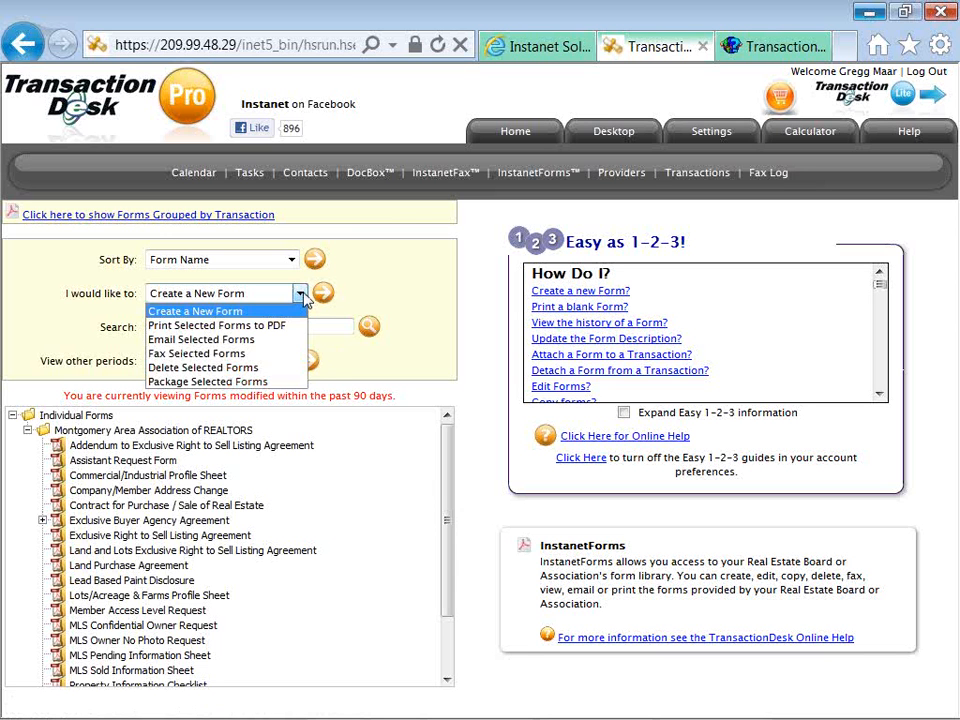
pyautogui.click(362, 275)
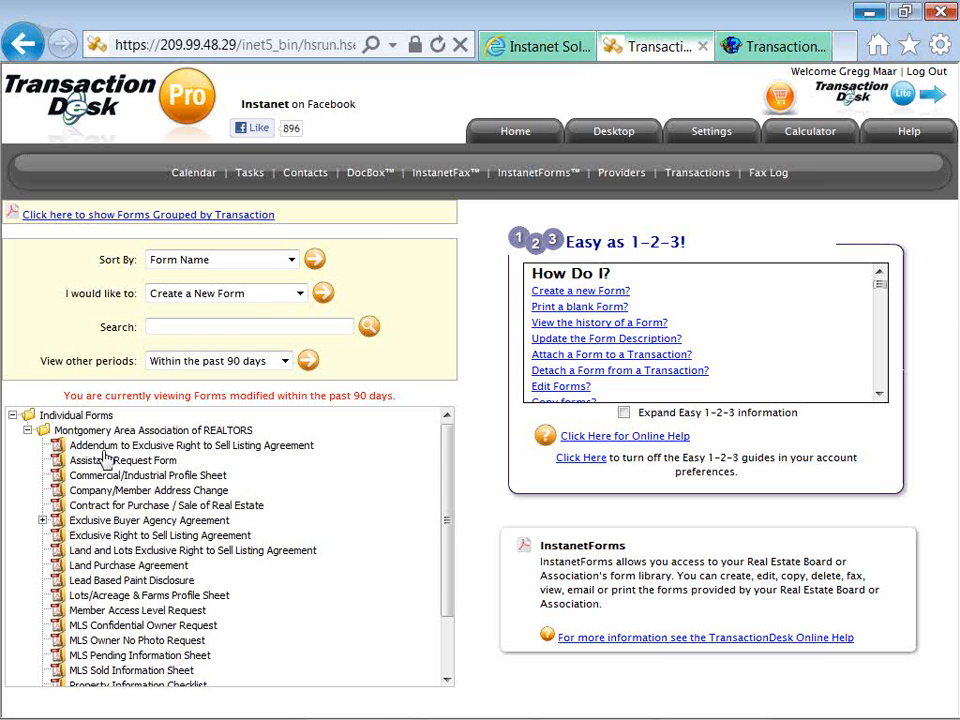
pyautogui.click(43, 520)
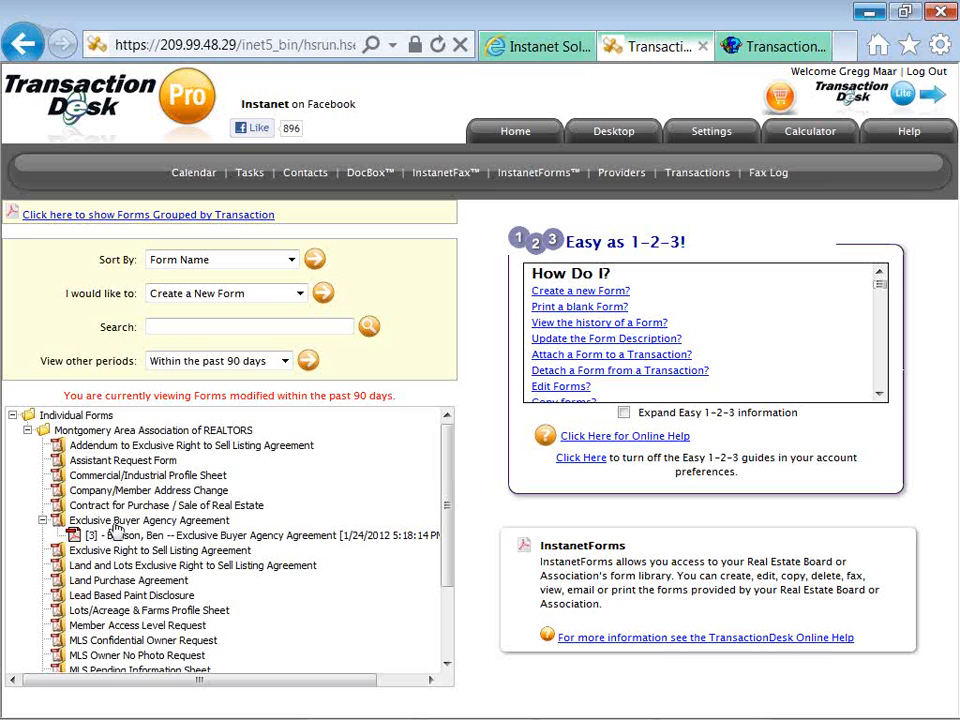
pyautogui.click(115, 524)
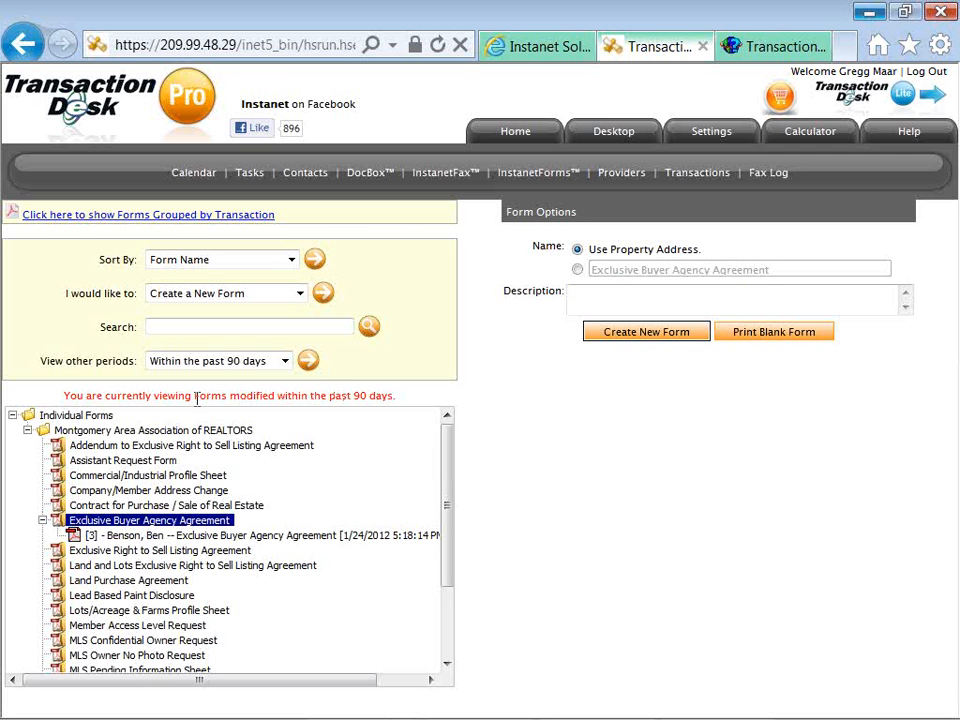
# Collapse the Montgomery Area Association of REALTORS forms folder and go to Providers.
pyautogui.click(28, 431)
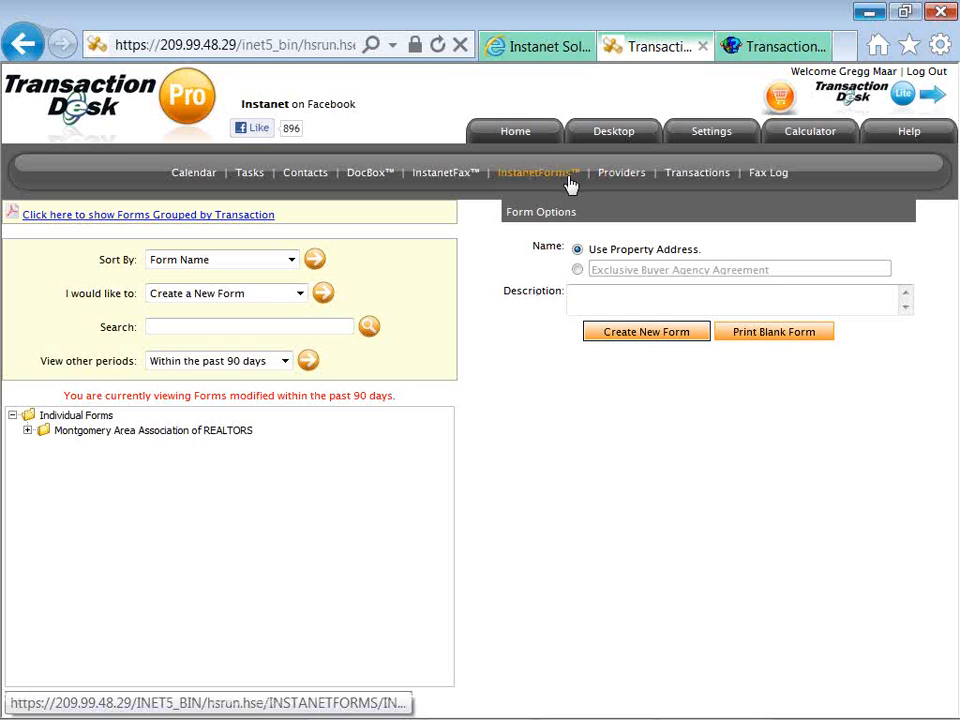
pyautogui.click(622, 174)
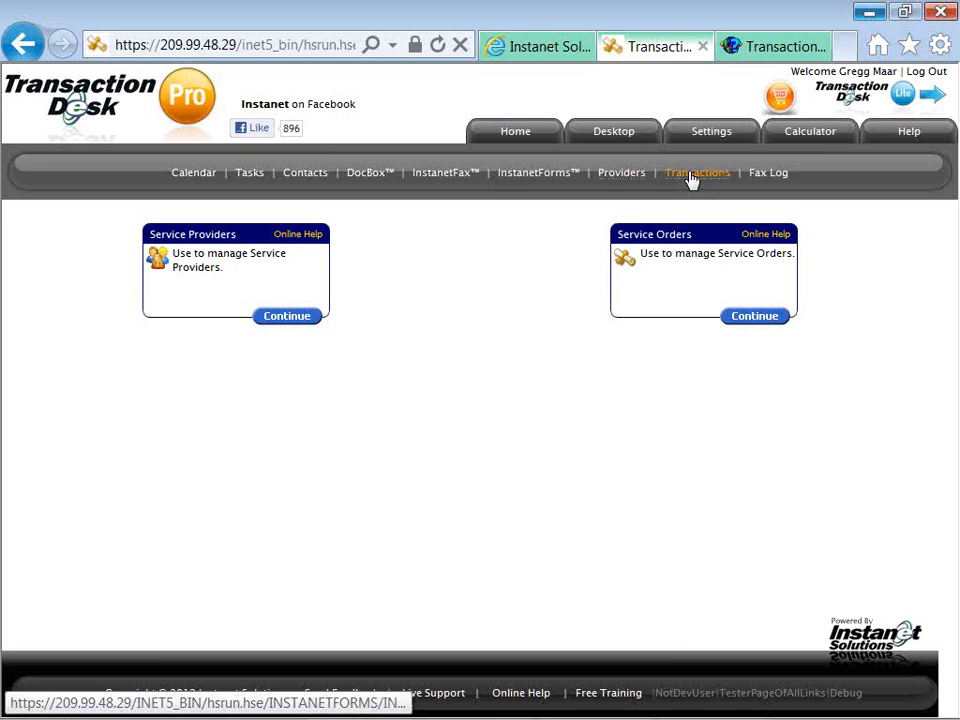
# Go from Providers to the Transactions list.
pyautogui.click(690, 178)
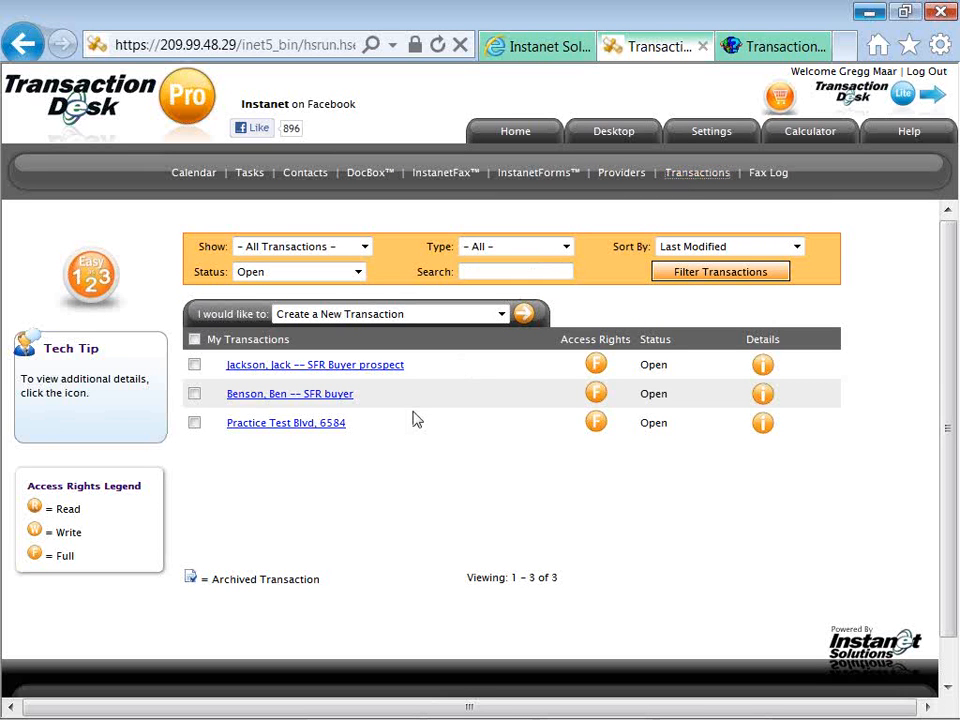
# Open the SFR Buyer prospect transaction's overview.
pyautogui.click(380, 370)
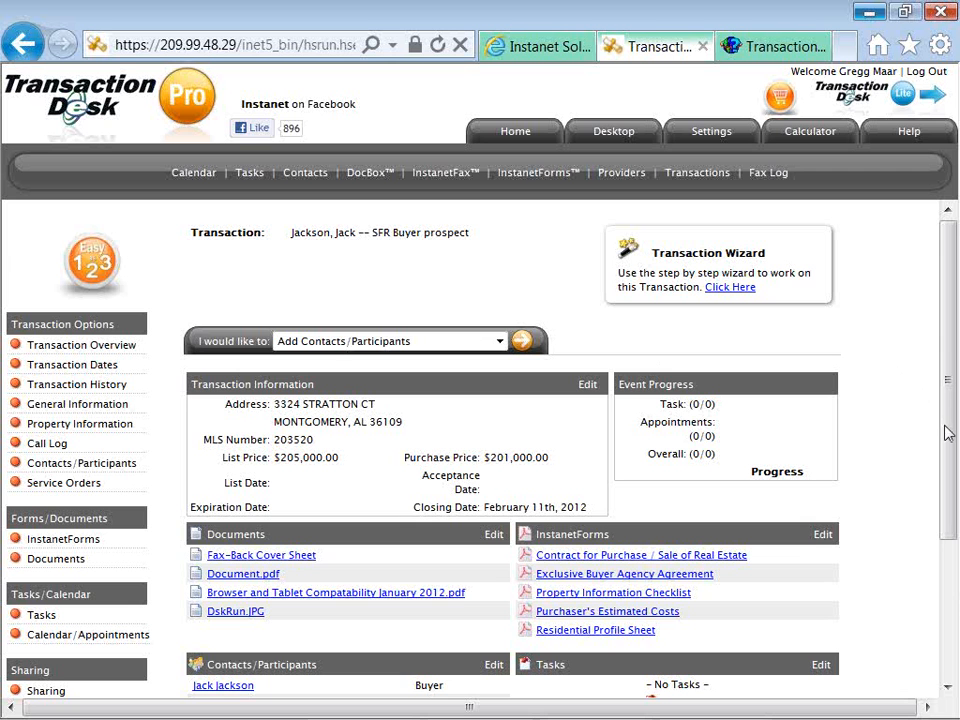
# Scroll the SFR Buyer prospect overview and show the 'I would like to' actions list.
pyautogui.moveTo(948, 433); pyautogui.dragTo(946, 458)
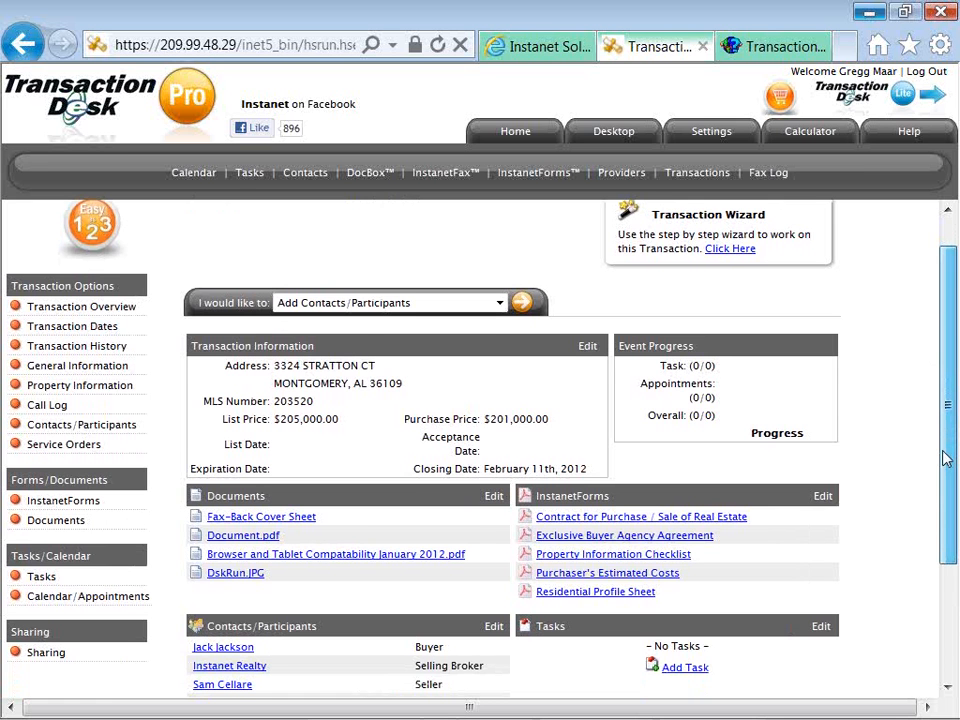
pyautogui.moveTo(946, 458); pyautogui.dragTo(948, 456)
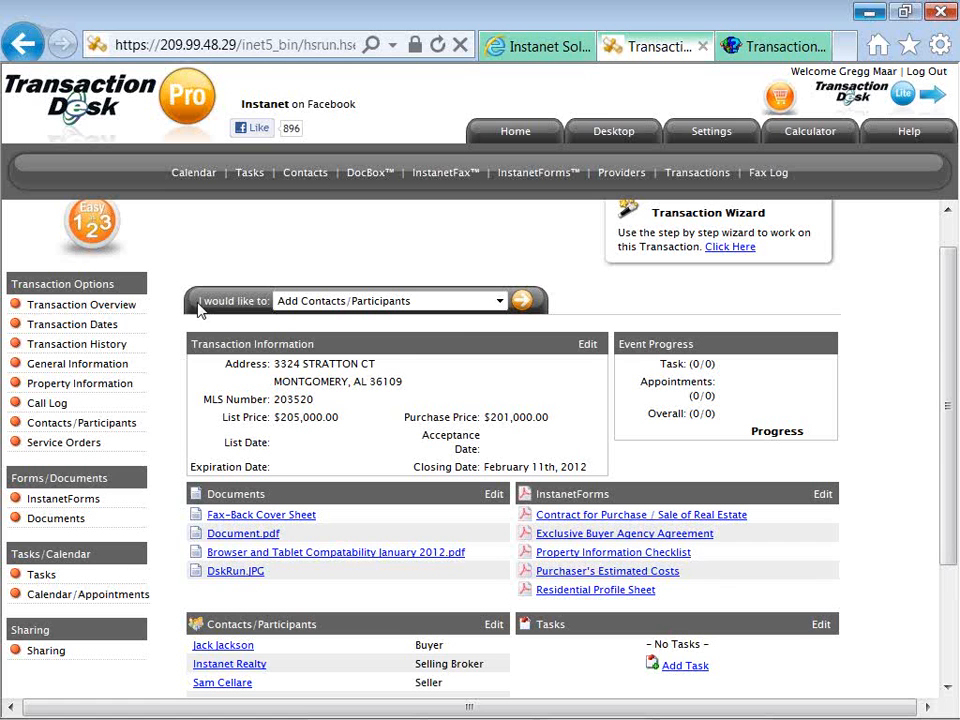
pyautogui.click(499, 303)
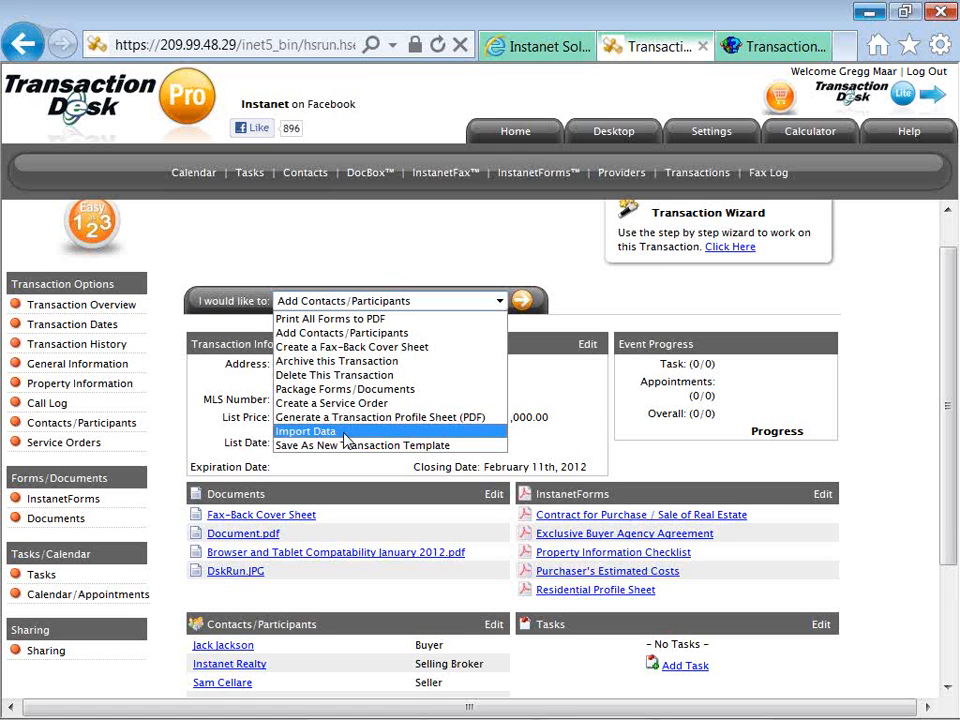
pyautogui.click(176, 427)
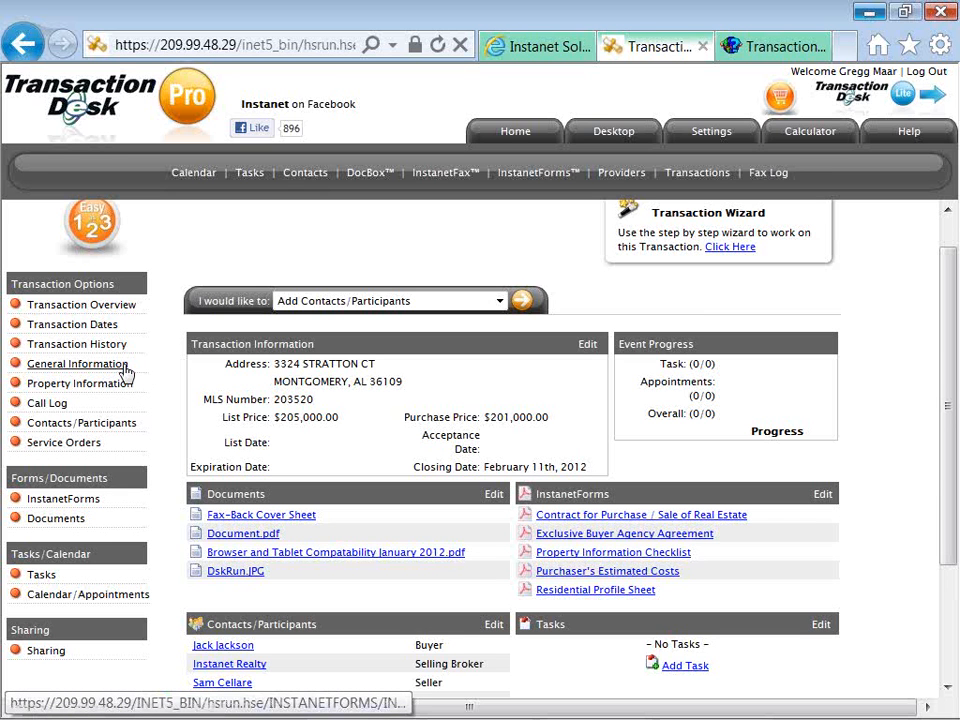
# Edit the transaction's General Information, keeping type Residential Sale and status Open.
pyautogui.click(124, 367)
pyautogui.click(124, 367)
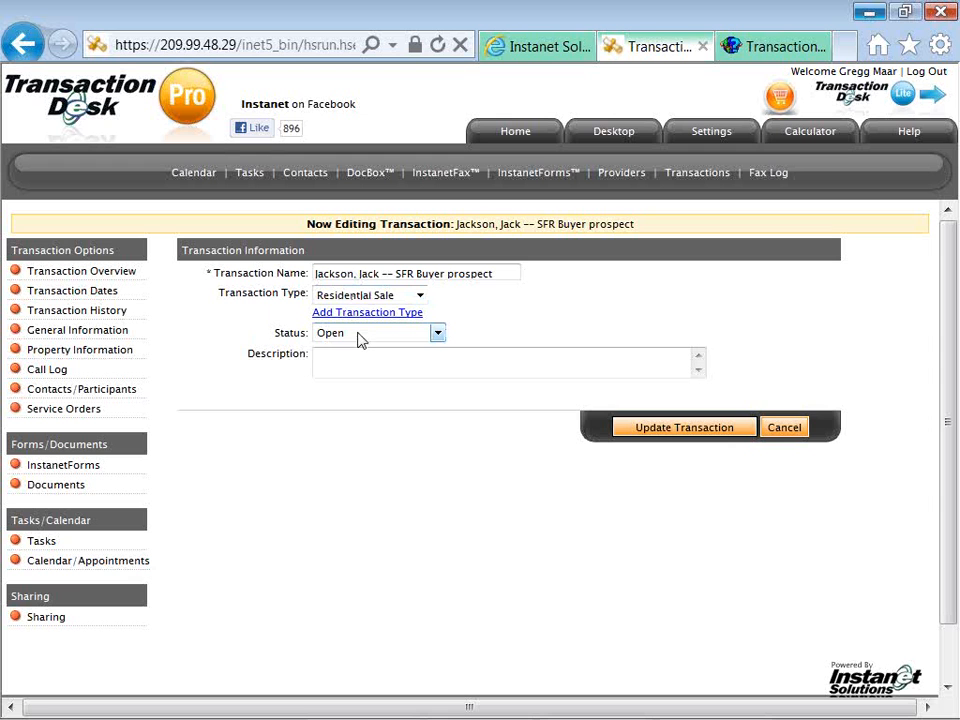
pyautogui.click(361, 336)
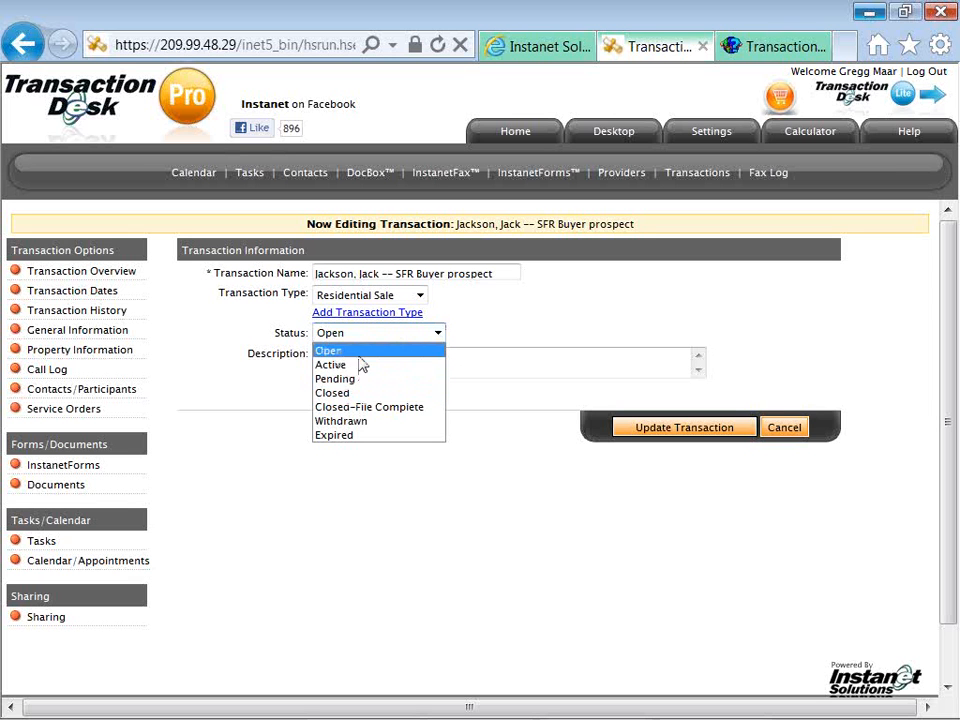
pyautogui.click(437, 351)
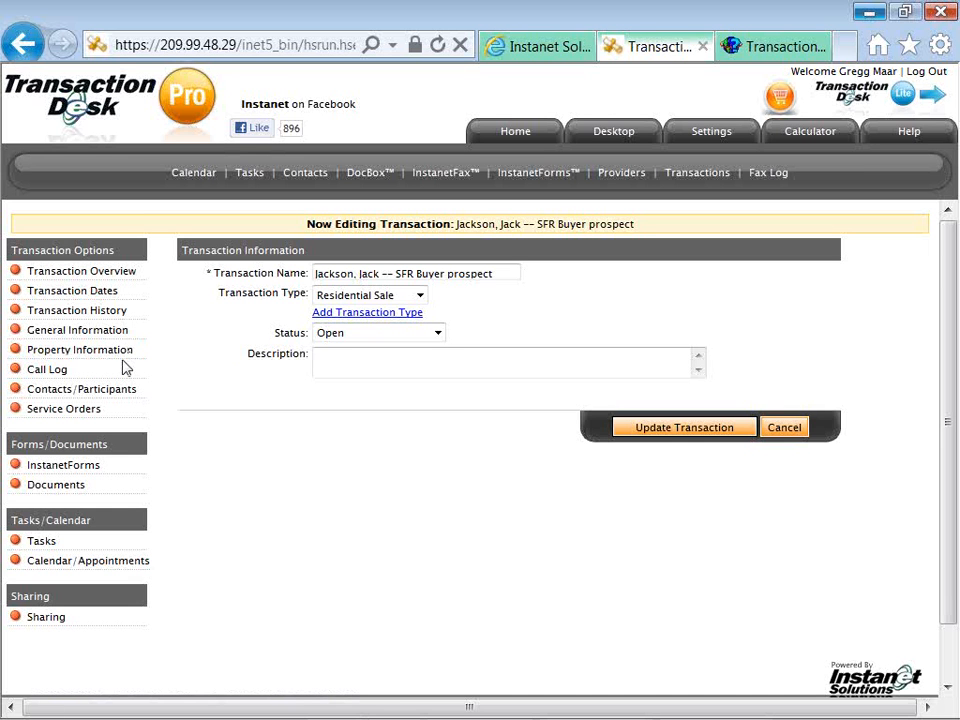
# Go to the transaction's Call Log and start a blank new call log entry.
pyautogui.click(66, 376)
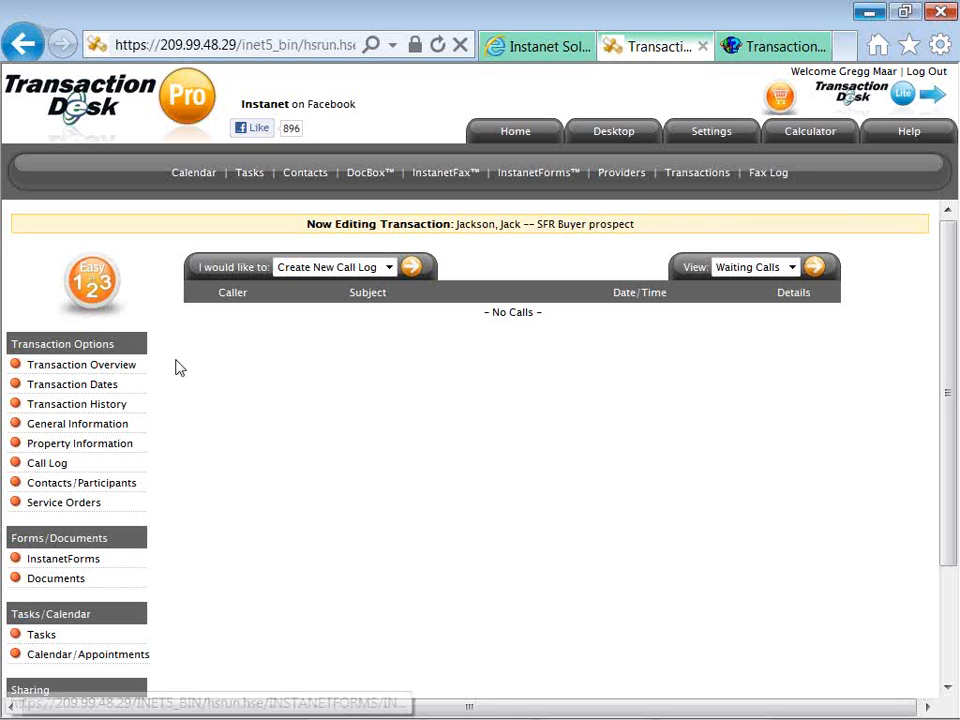
pyautogui.click(413, 270)
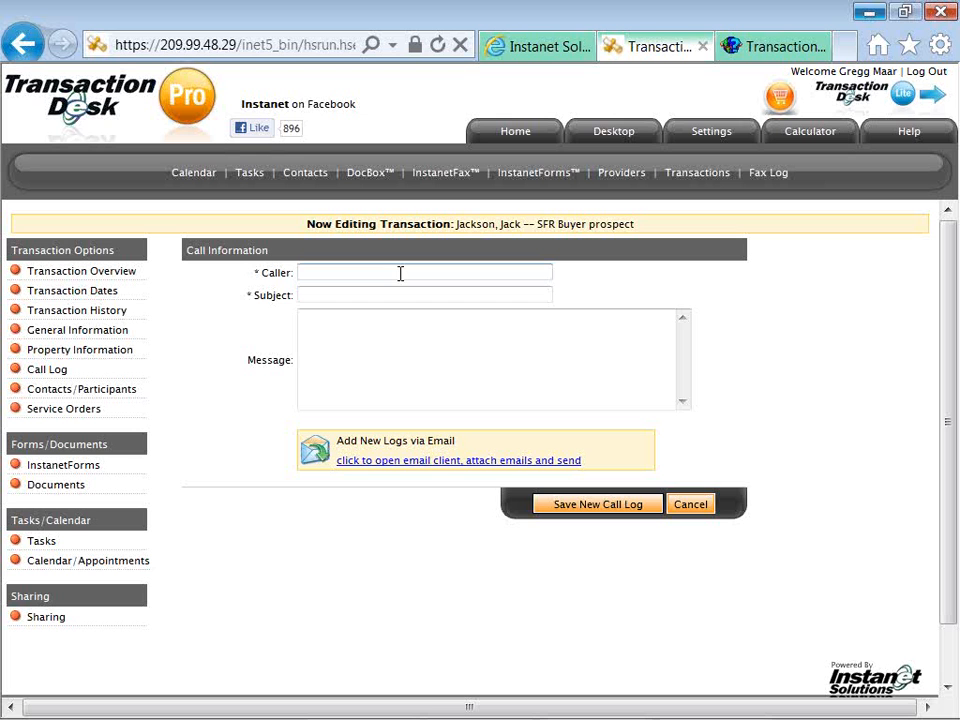
# Save a call log from 'Home inspector', subject 'Inspection', message 'whatever the conversation was about.'.
pyautogui.click(400, 273)
pyautogui.write('Home inspection')
pyautogui.press('Tab')
pyautogui.hotkey('shift', 'Tab')
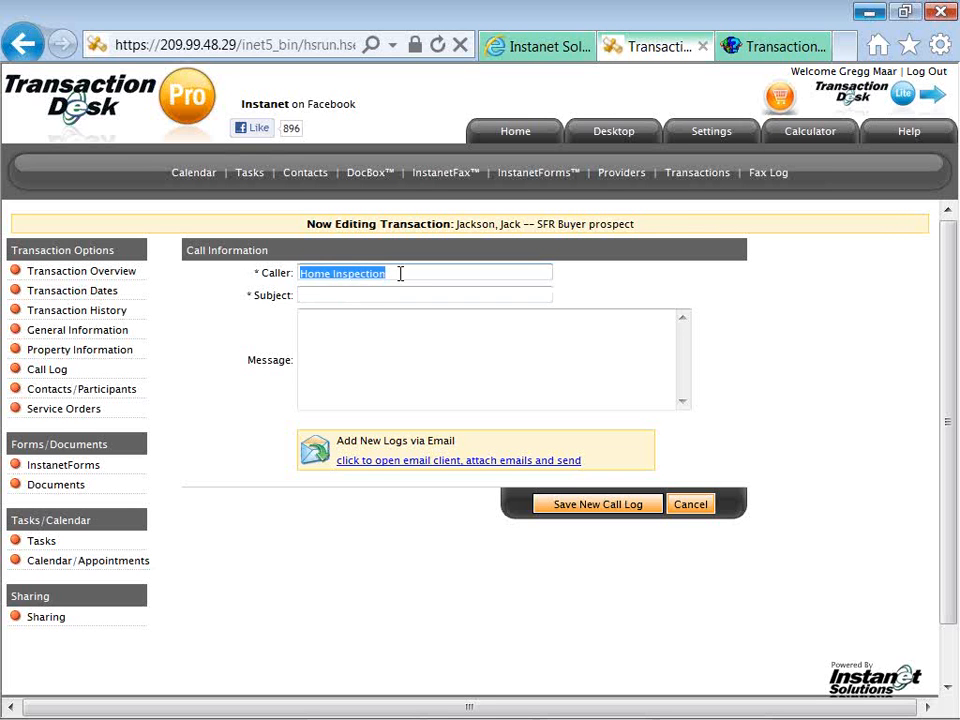
pyautogui.write('Home insp')
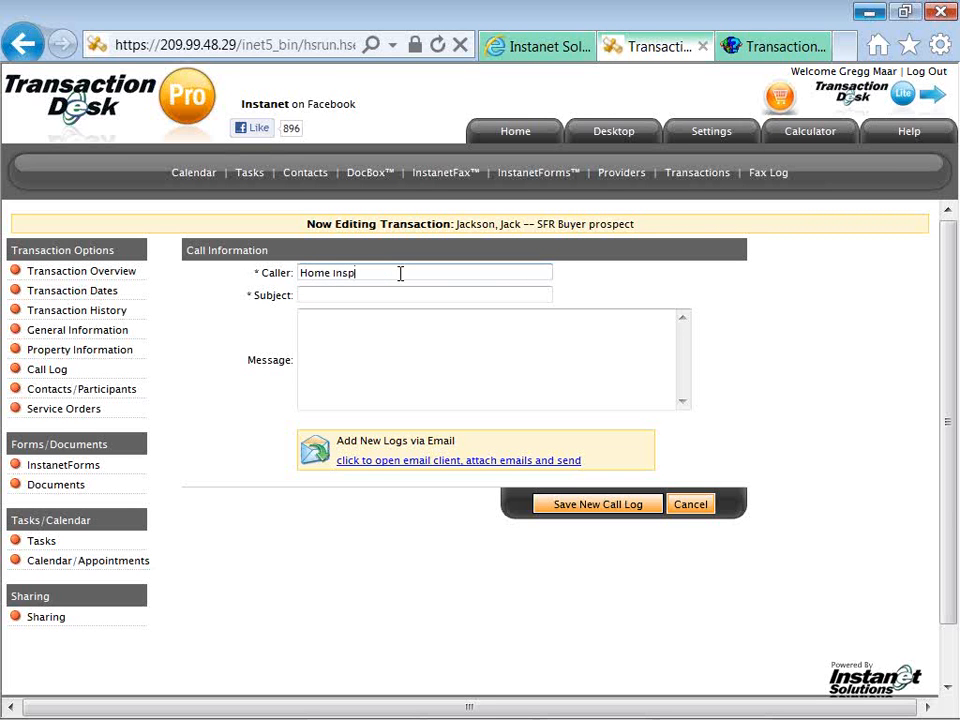
pyautogui.write('ector')
pyautogui.press('Tab')
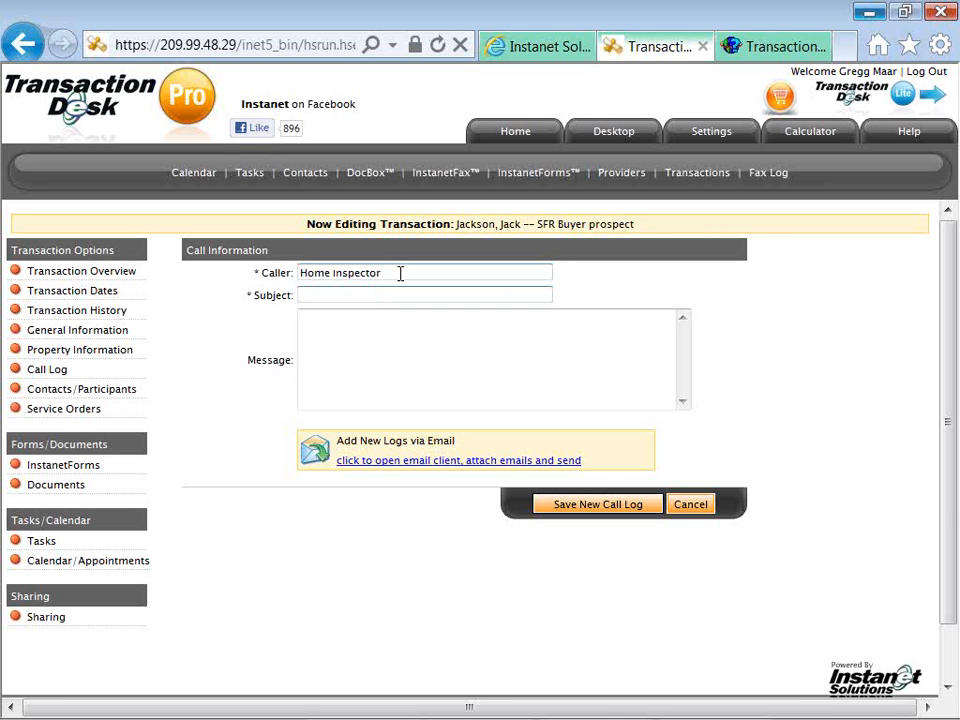
pyautogui.write('Inspection')
pyautogui.press('Tab')
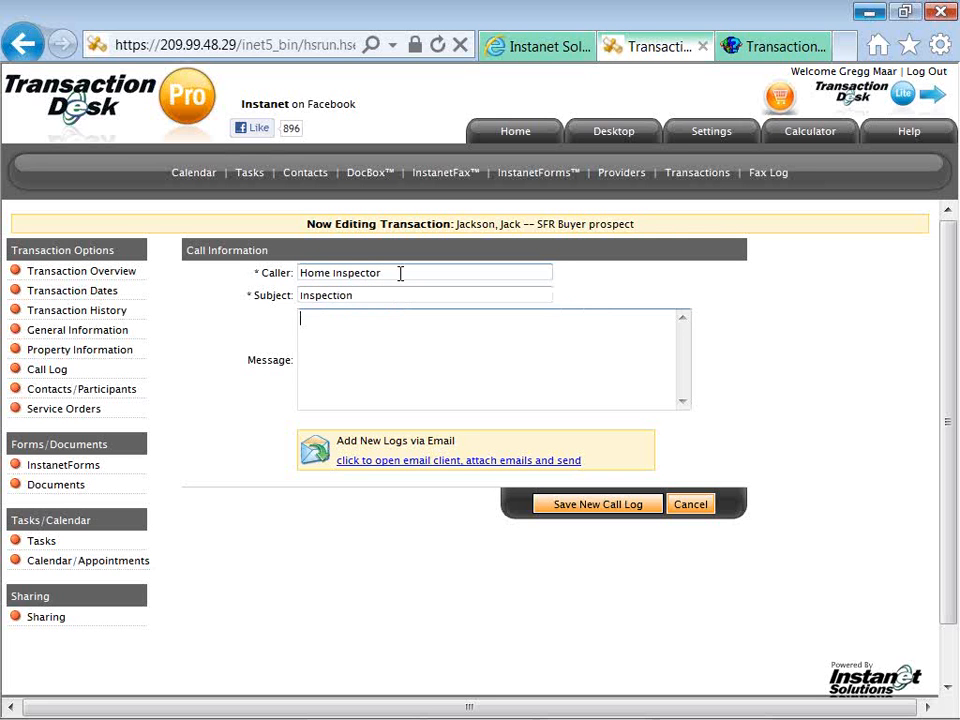
pyautogui.write('whatever the co')
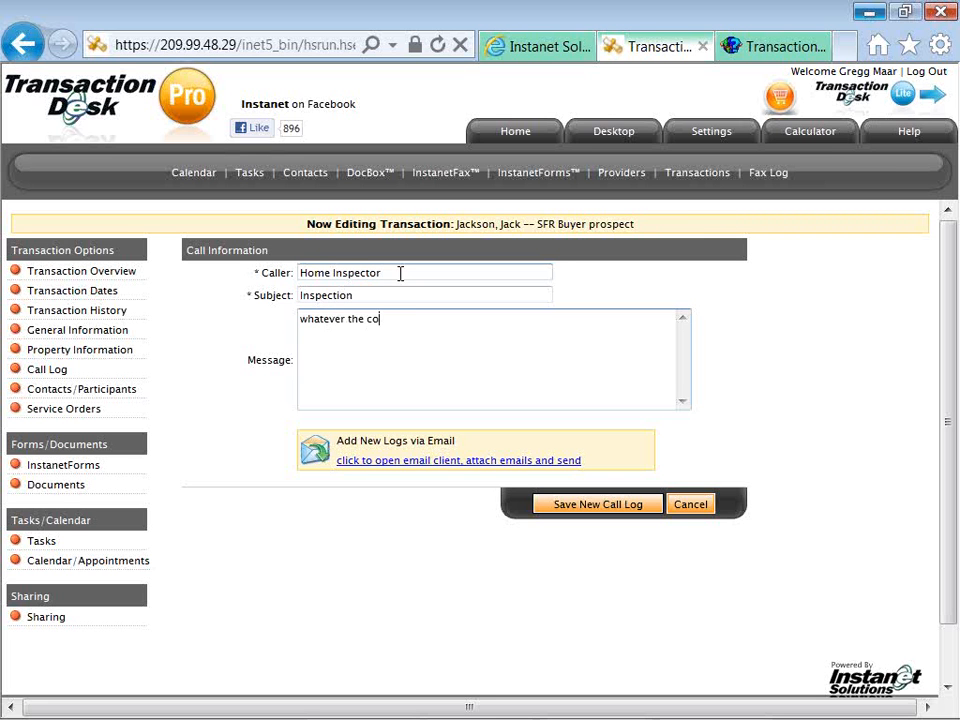
pyautogui.write('nversation was about.')
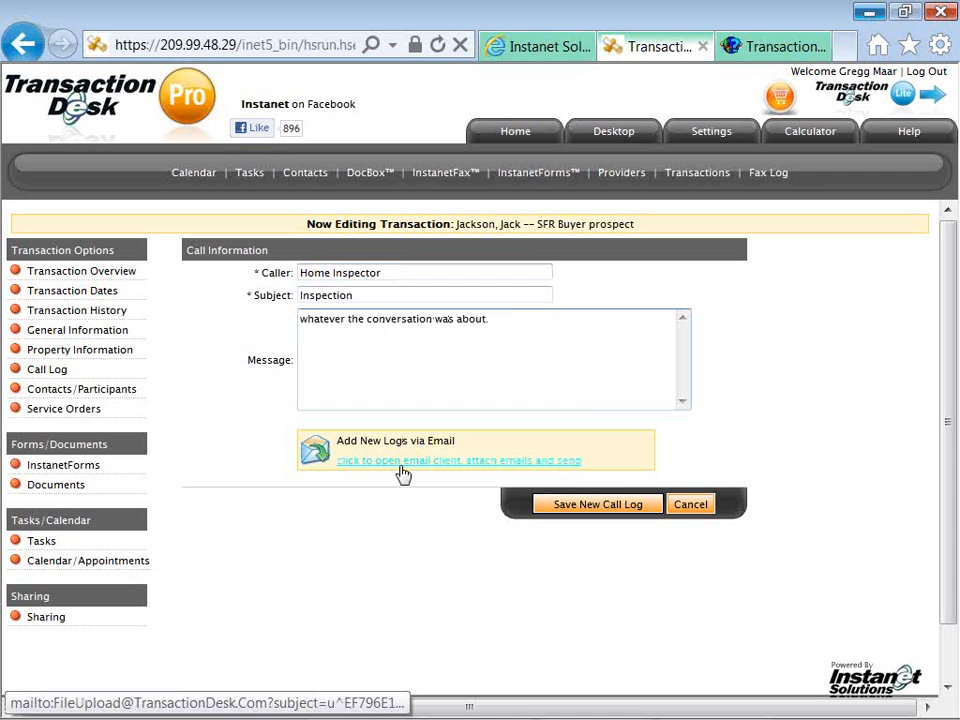
pyautogui.click(556, 512)
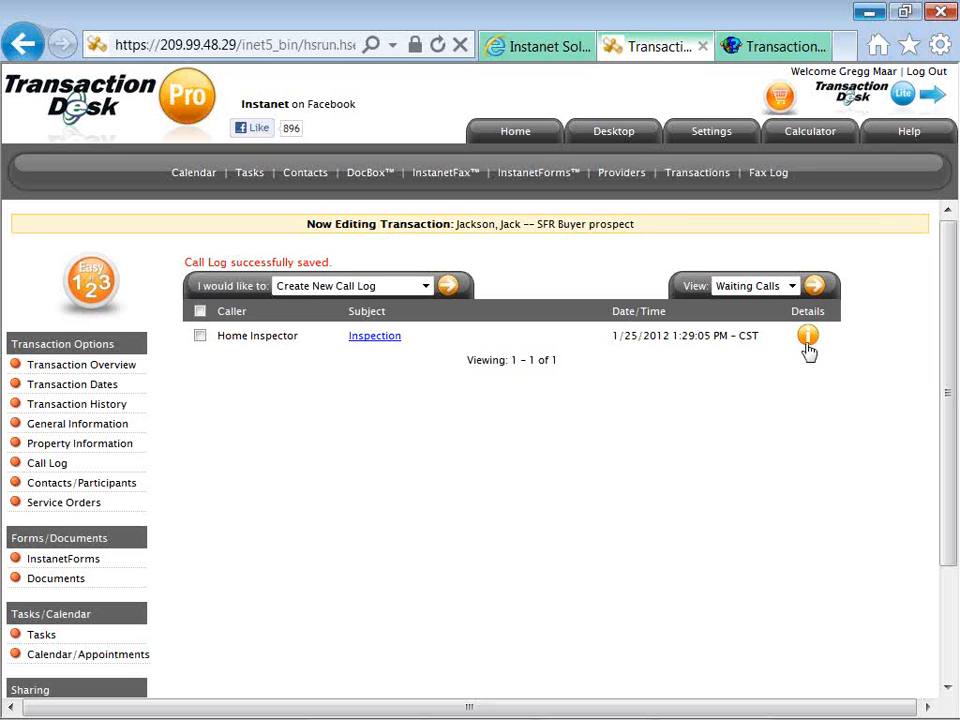
pyautogui.click(807, 337)
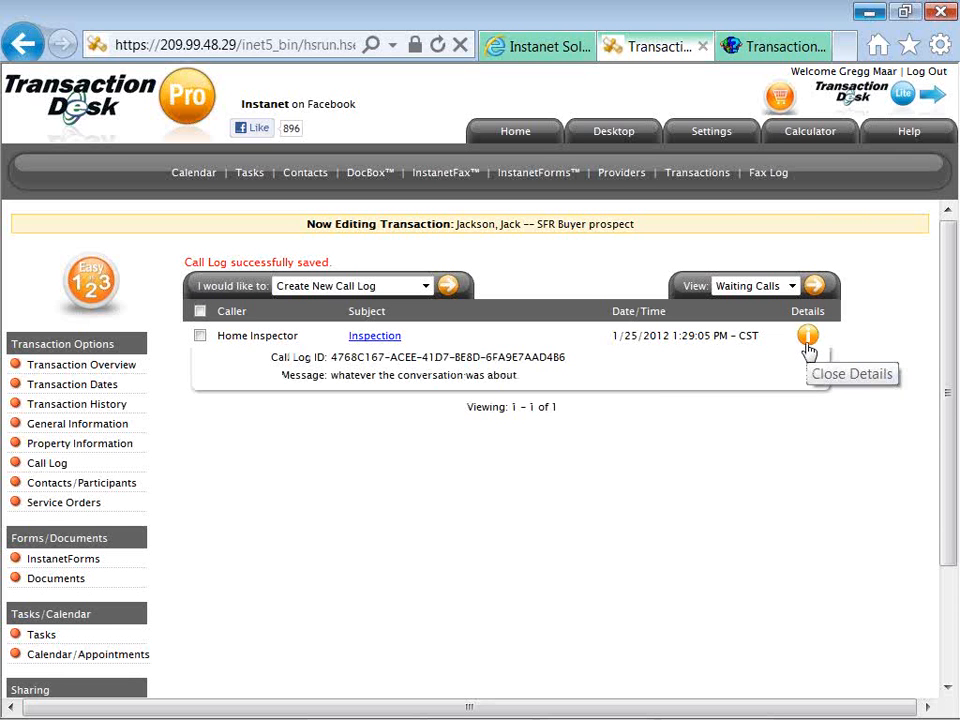
pyautogui.click(809, 345)
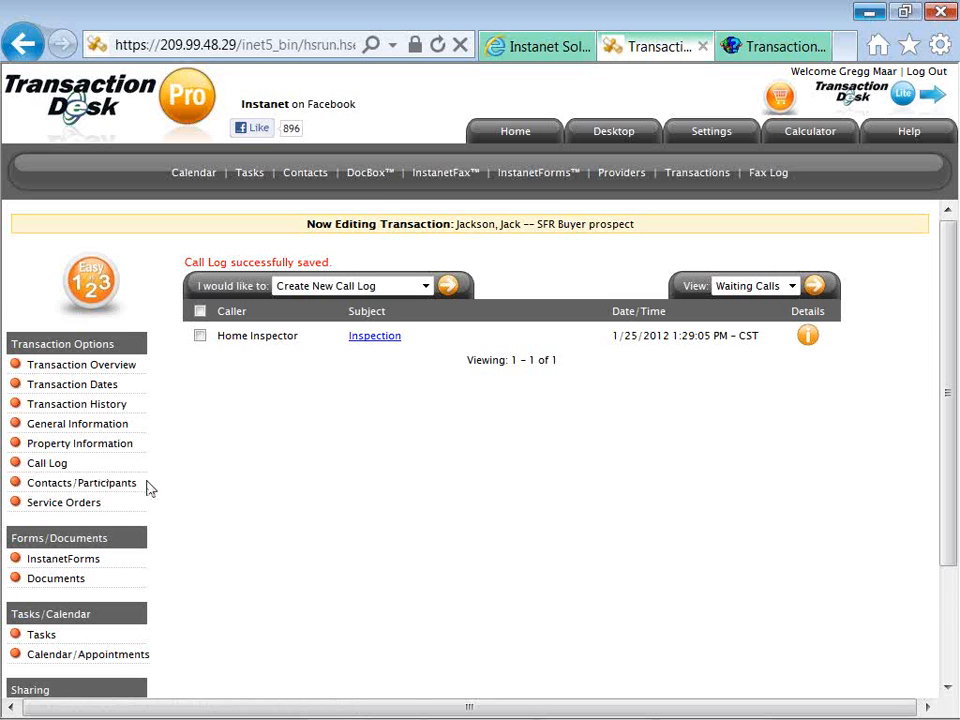
pyautogui.scroll(-1, 148, 488)
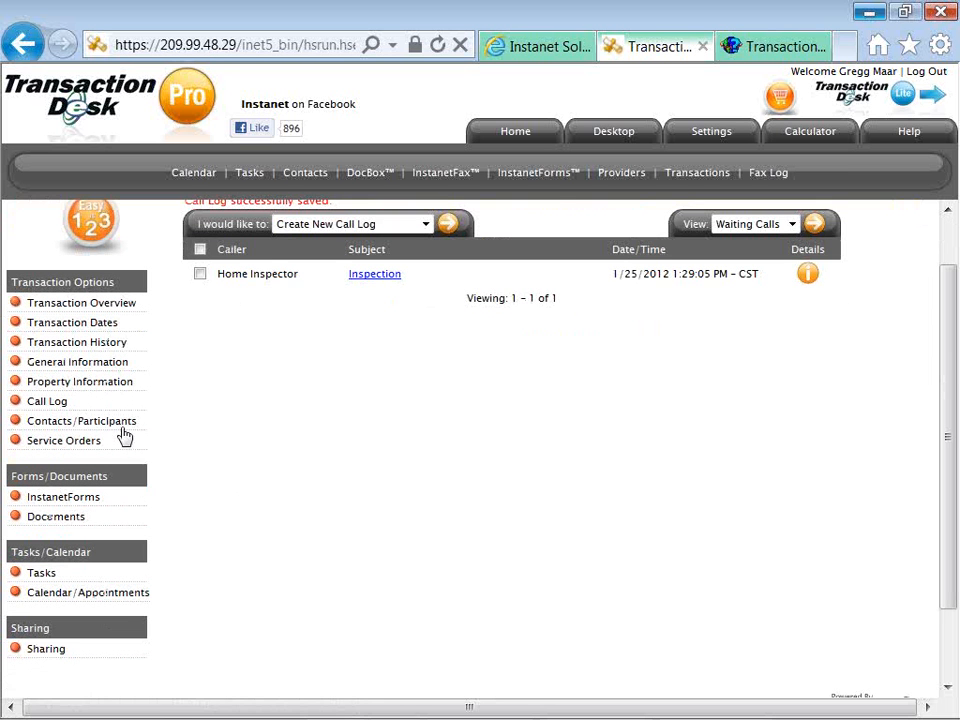
pyautogui.click(123, 424)
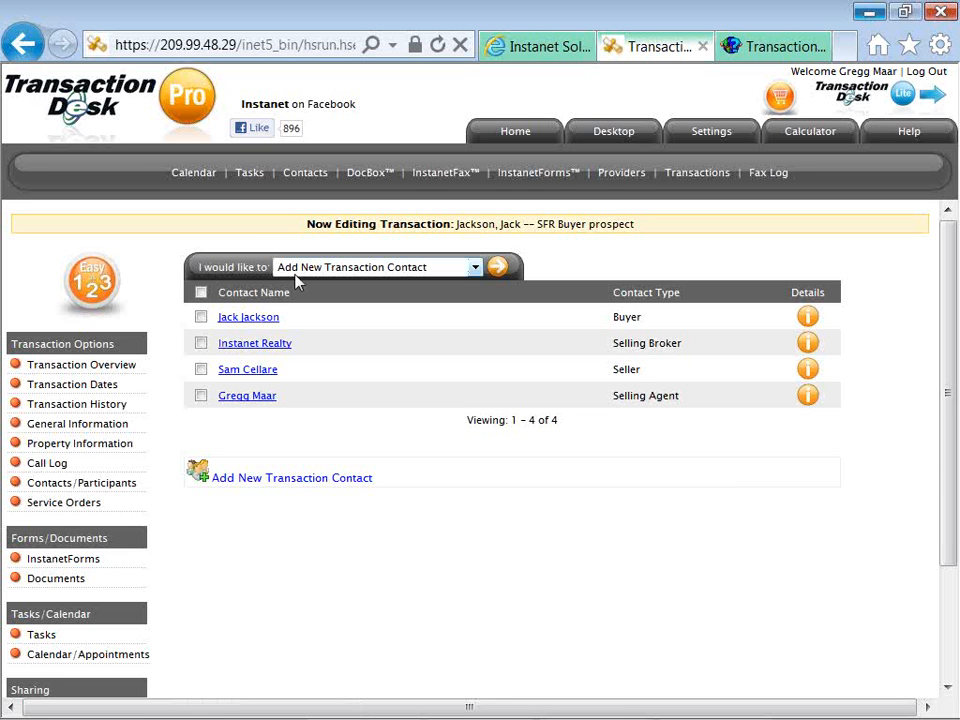
# Open the 'I would like to' contact actions list and close it, leaving Add New Transaction Contact.
pyautogui.click(474, 268)
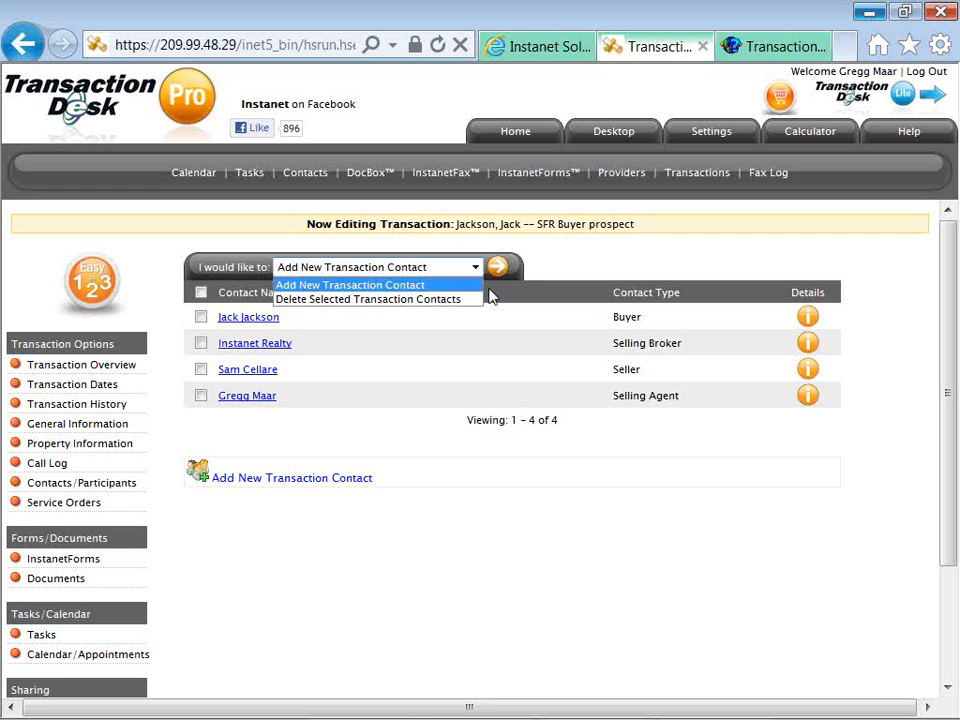
pyautogui.click(490, 296)
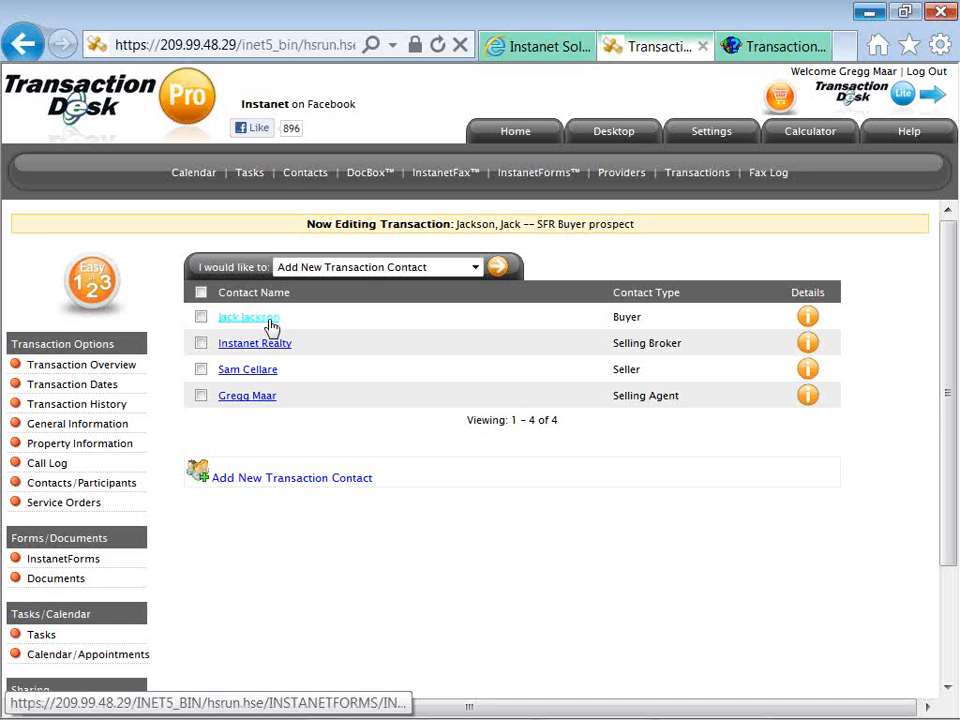
# Make the buyer a transaction participant, entering a login name and a password.
pyautogui.click(269, 322)
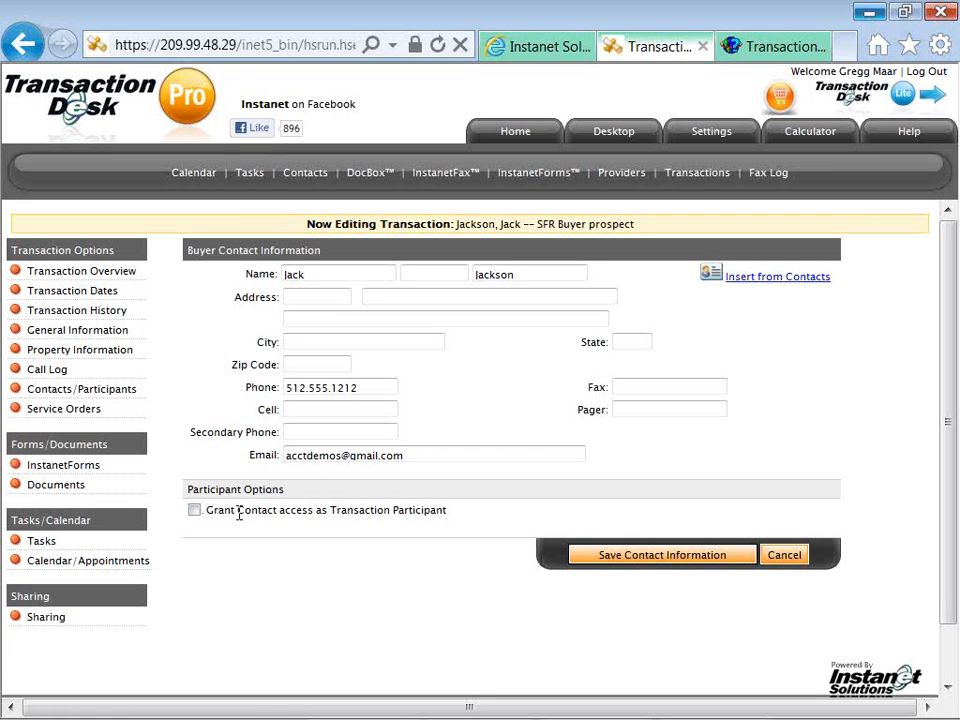
pyautogui.click(196, 512)
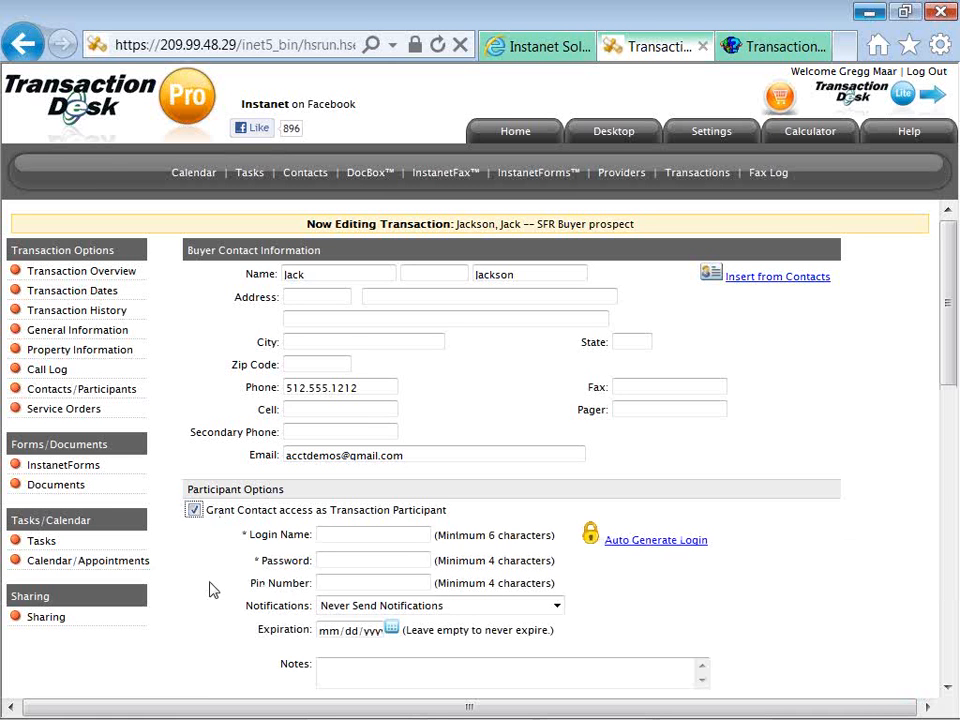
pyautogui.scroll(-3, 210, 590)
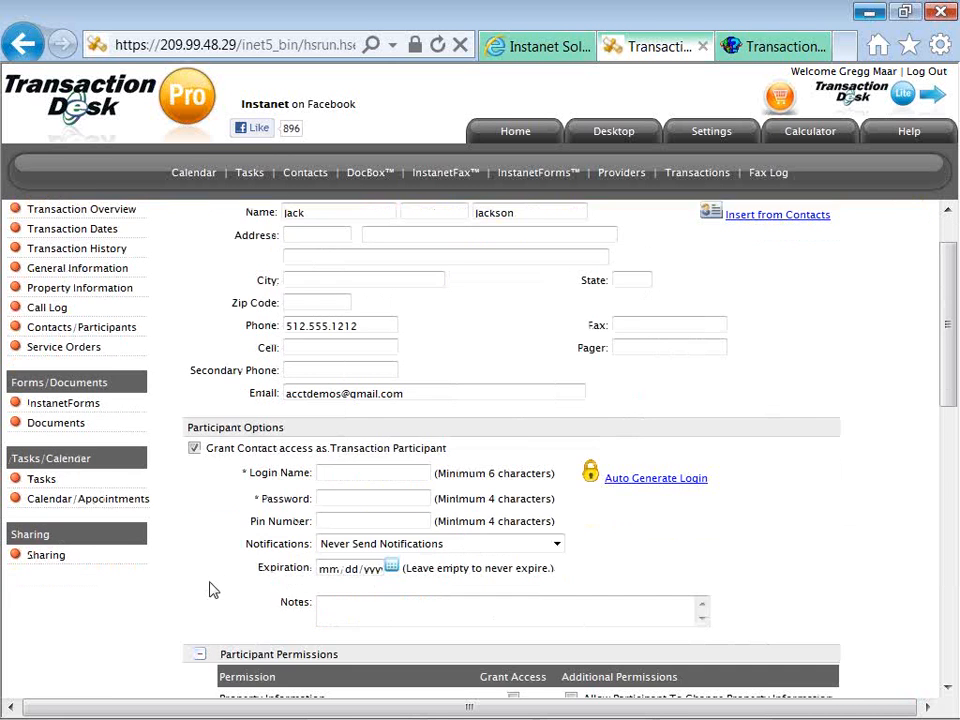
pyautogui.scroll(-3, 210, 590)
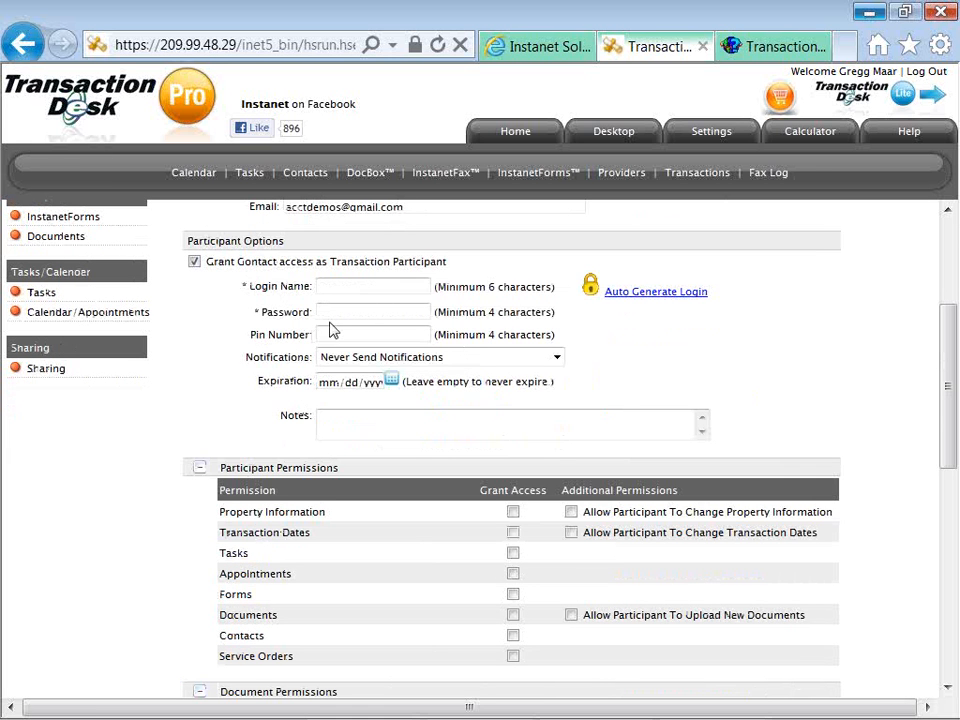
pyautogui.write('jaa')
pyautogui.write('kjack')
pyautogui.press('Tab')
pyautogui.press('Tab')
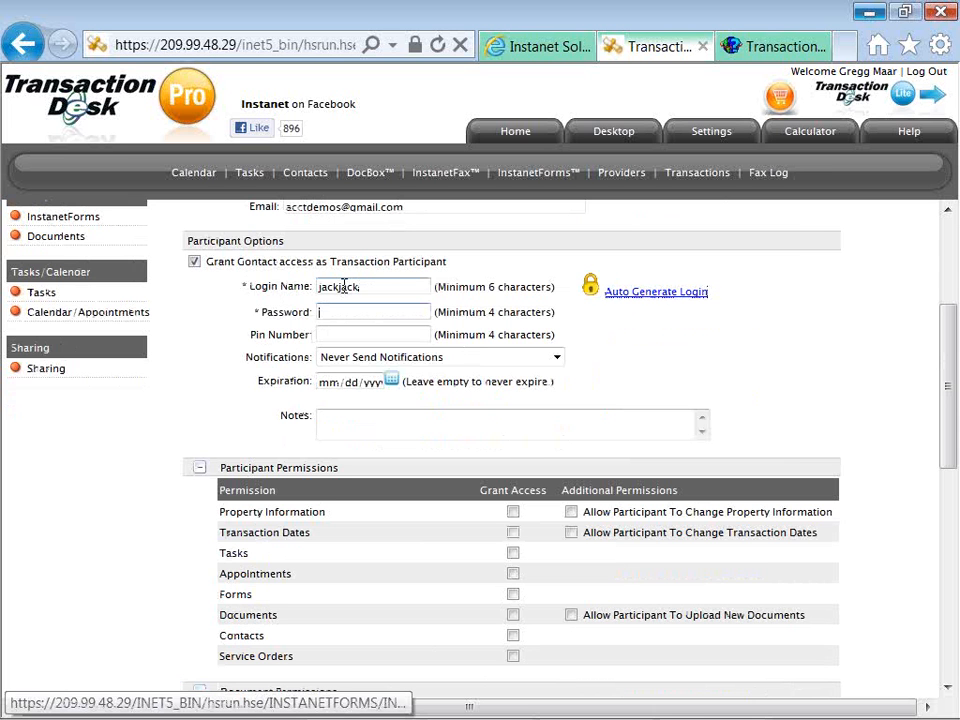
pyautogui.write('12345')
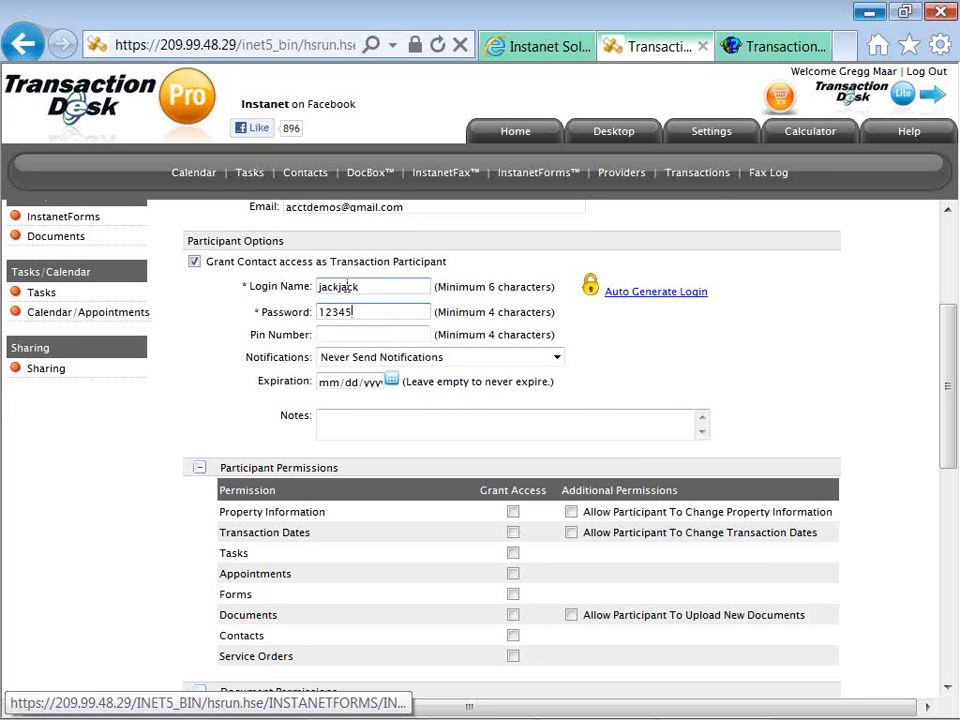
pyautogui.write('!')
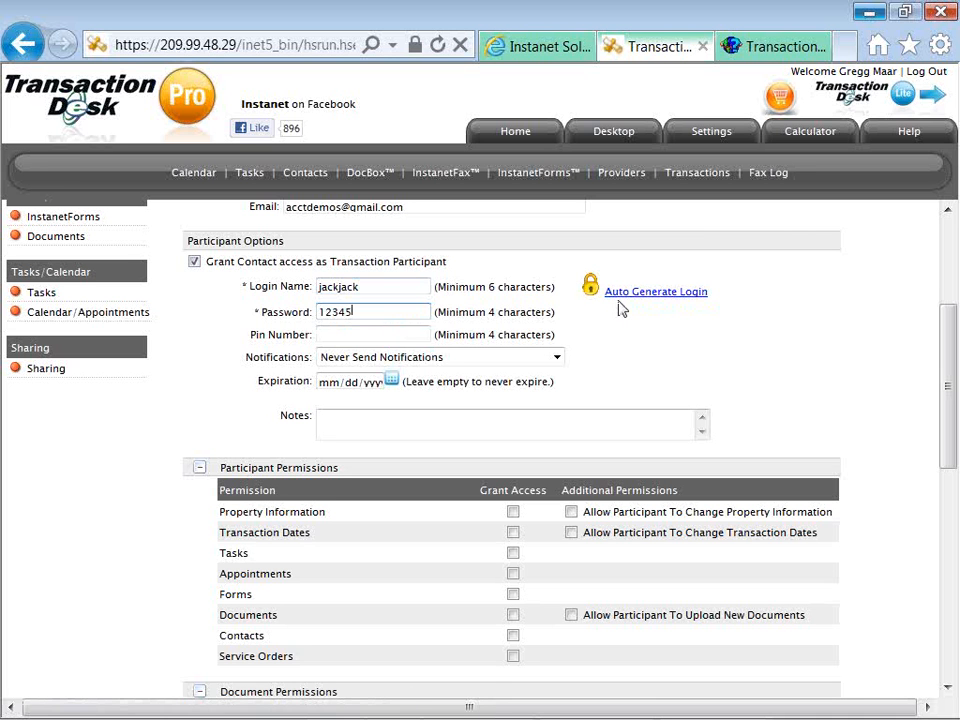
pyautogui.press('BackSpace')
pyautogui.write('!')
# Send notifications when the participant logs in and set access to expire February 8, 2012.
pyautogui.click(367, 360)
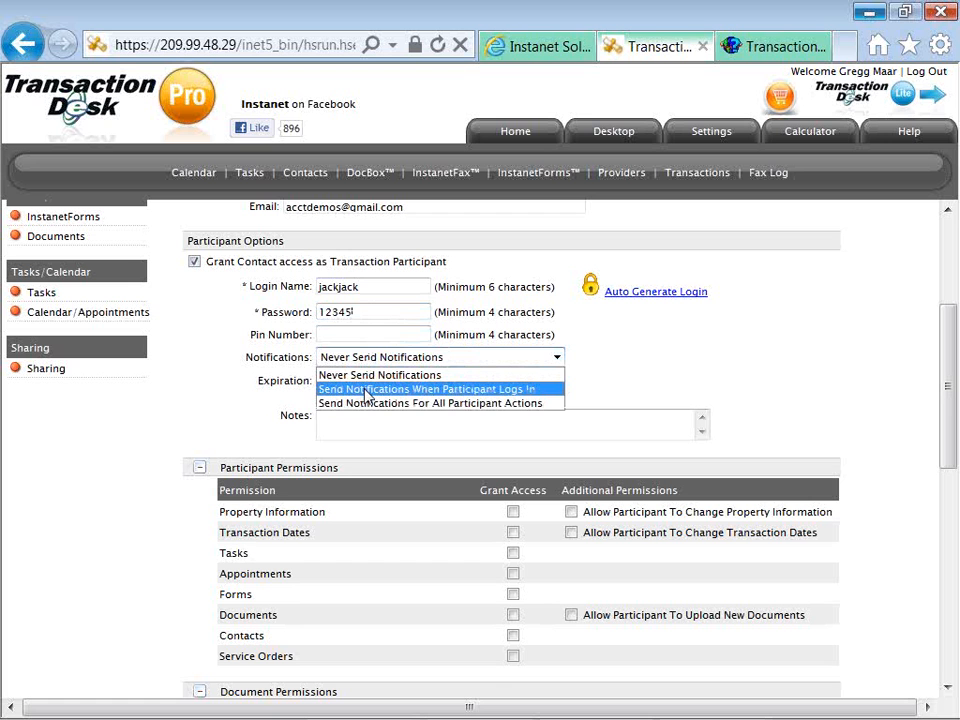
pyautogui.click(367, 390)
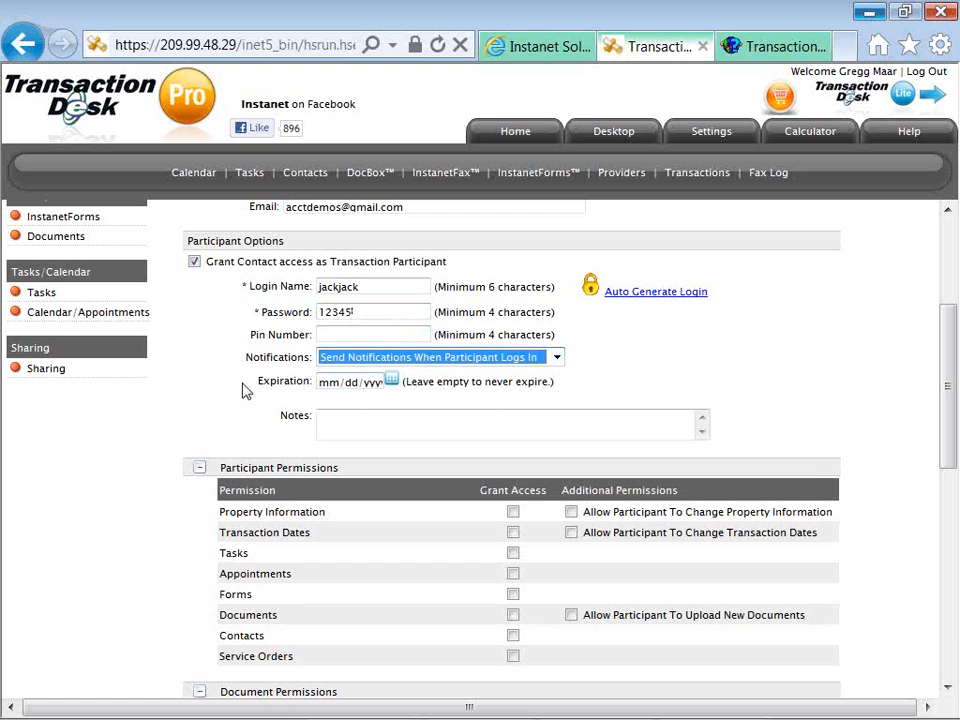
pyautogui.press('Down')
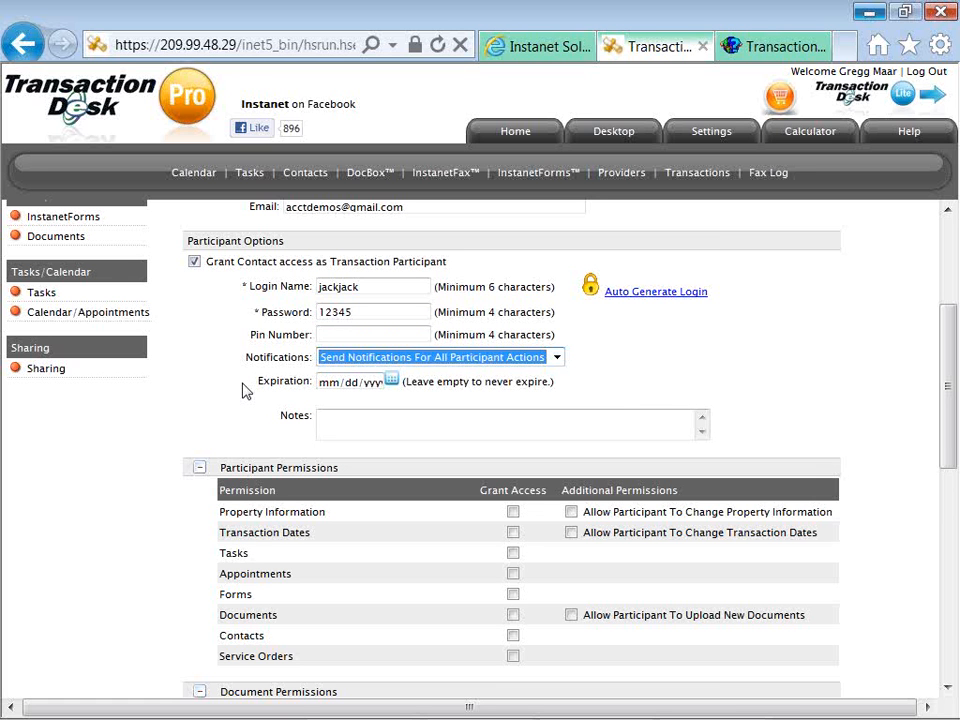
pyautogui.press('Up')
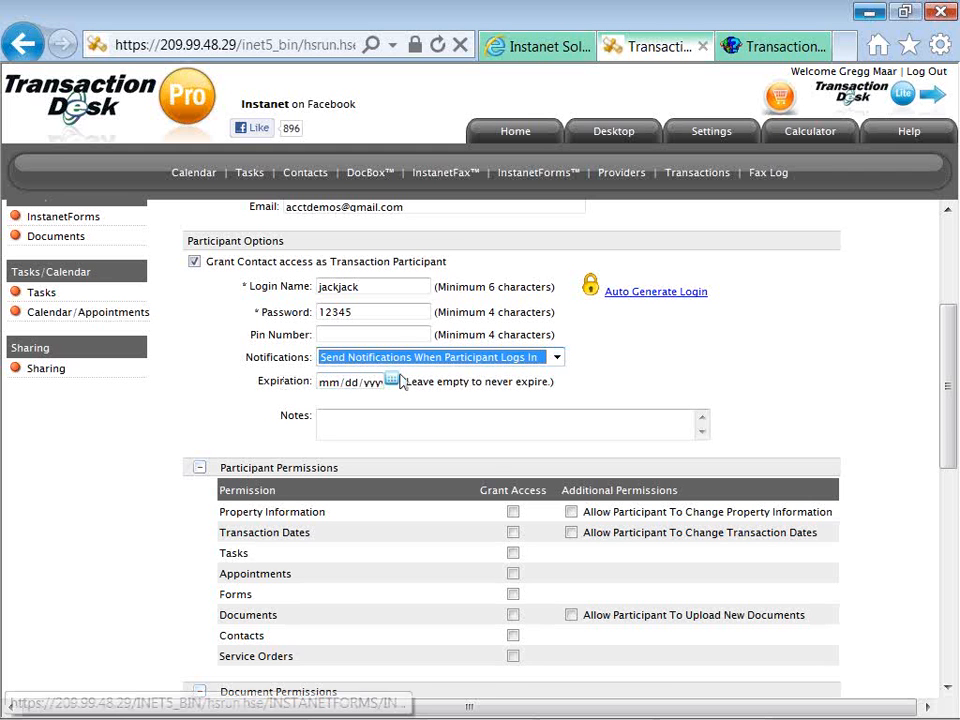
pyautogui.click(391, 382)
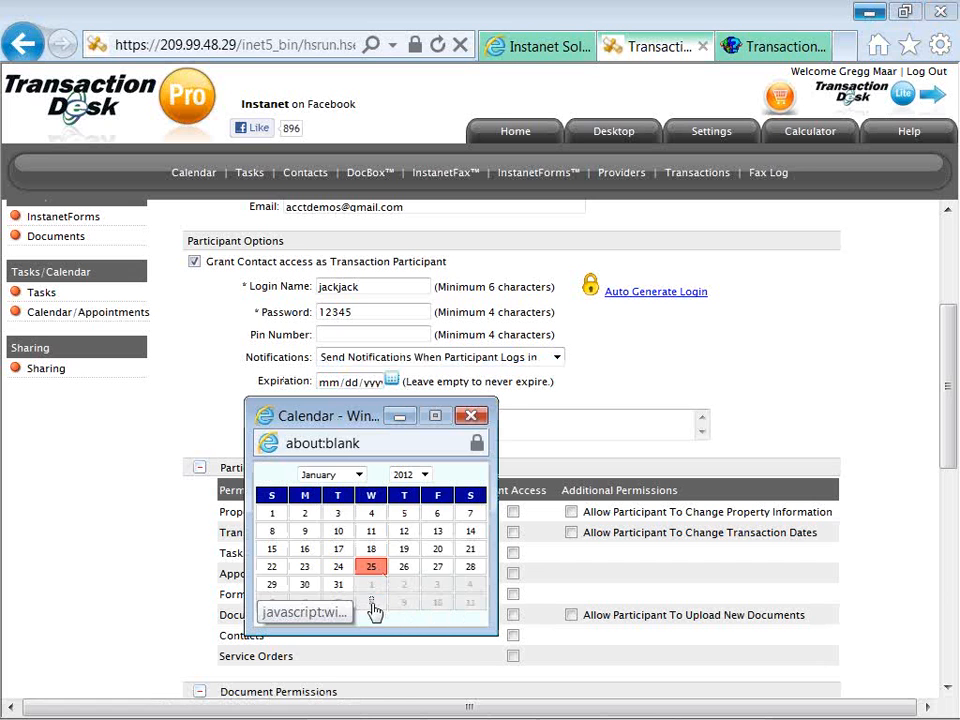
pyautogui.click(372, 604)
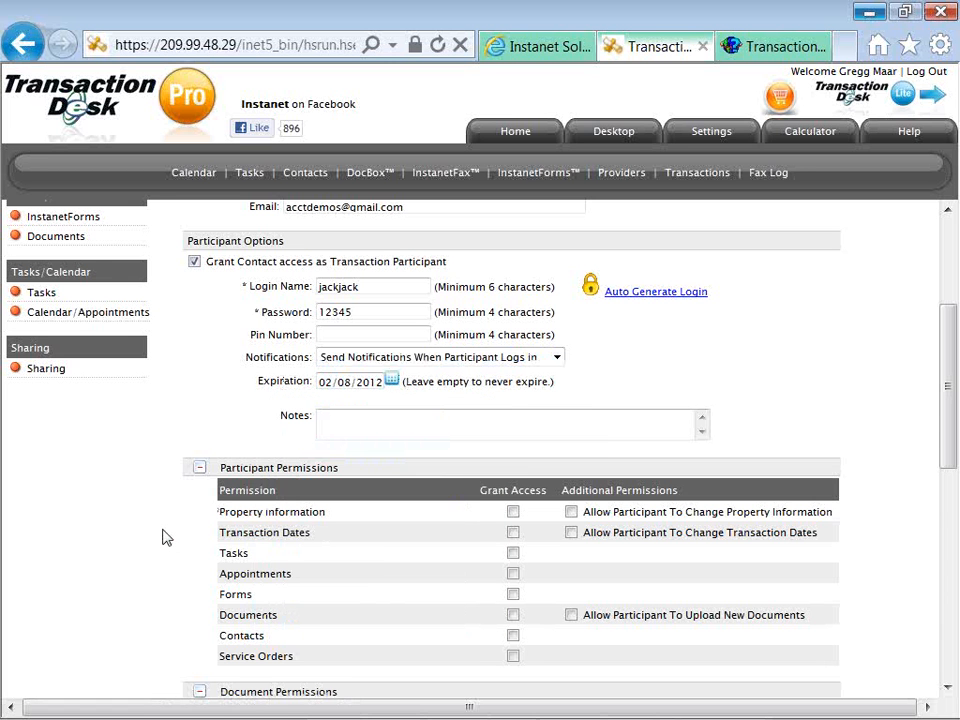
# Grant access to Property Information, Transaction Dates, Tasks, Documents and Forms, and allow uploading new documents.
pyautogui.scroll(-3, 166, 538)
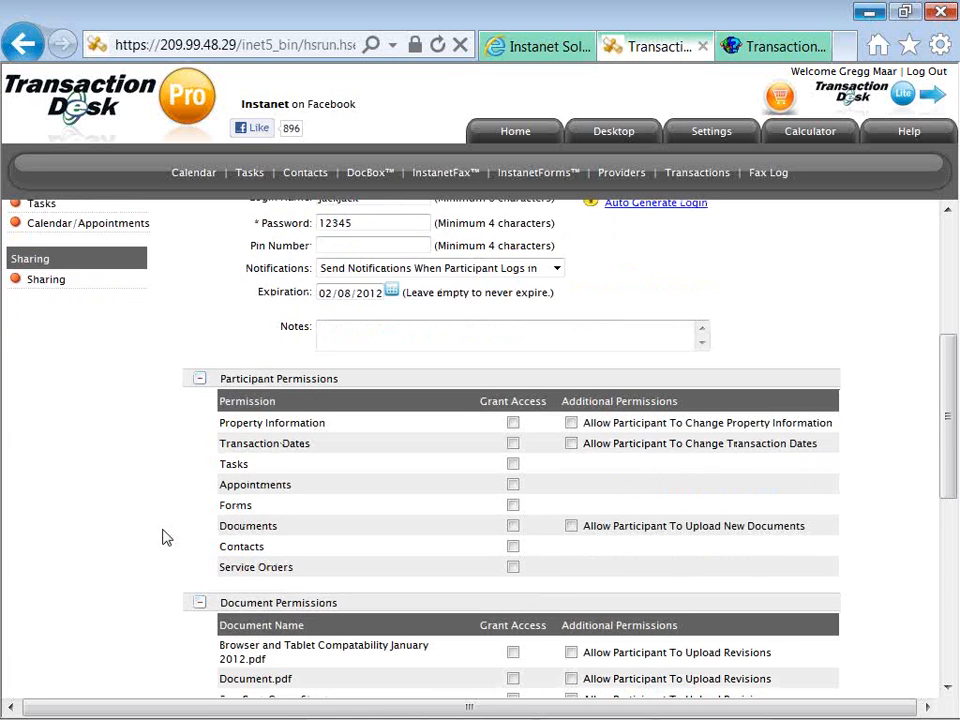
pyautogui.scroll(-2, 166, 538)
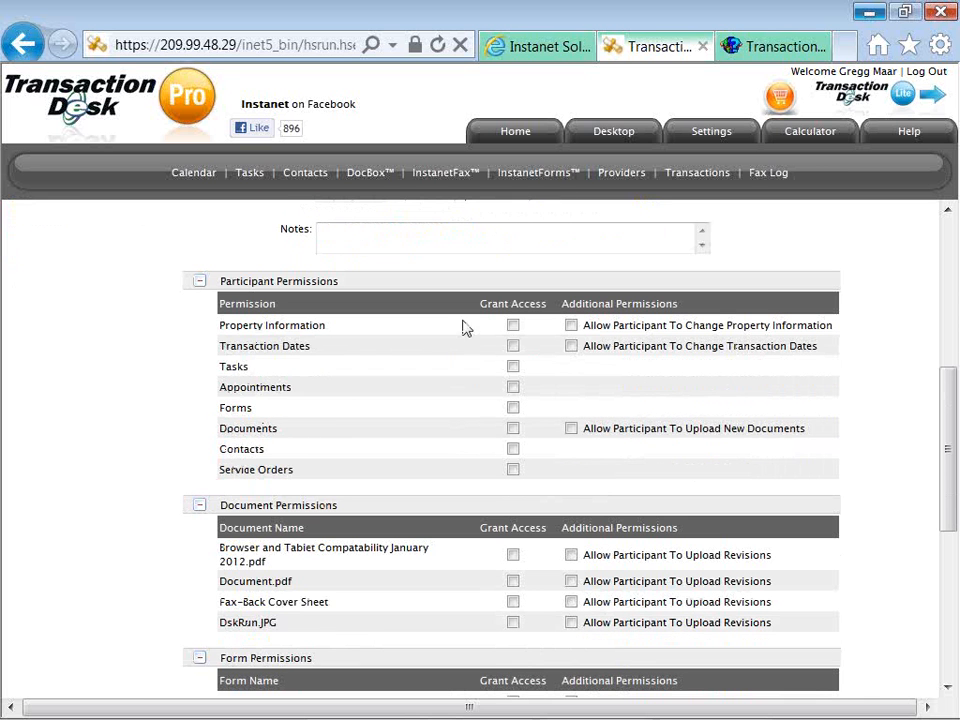
pyautogui.click(512, 326)
pyautogui.click(512, 347)
pyautogui.click(512, 368)
pyautogui.click(512, 429)
pyautogui.click(512, 409)
pyautogui.click(570, 429)
pyautogui.moveTo(560, 450); pyautogui.dragTo(575, 438)
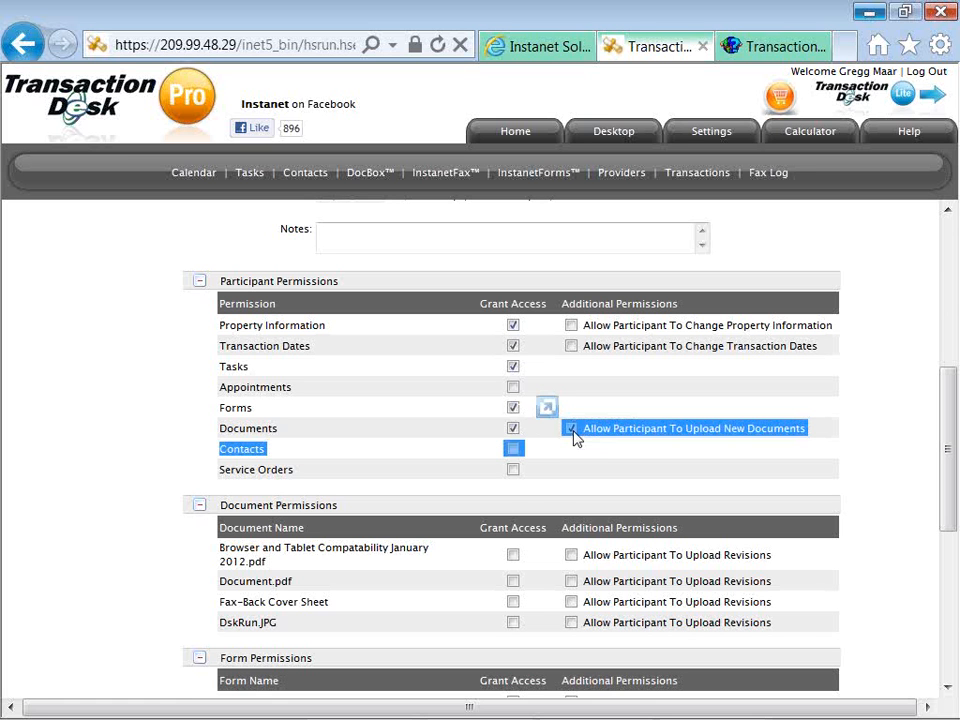
pyautogui.click(567, 447)
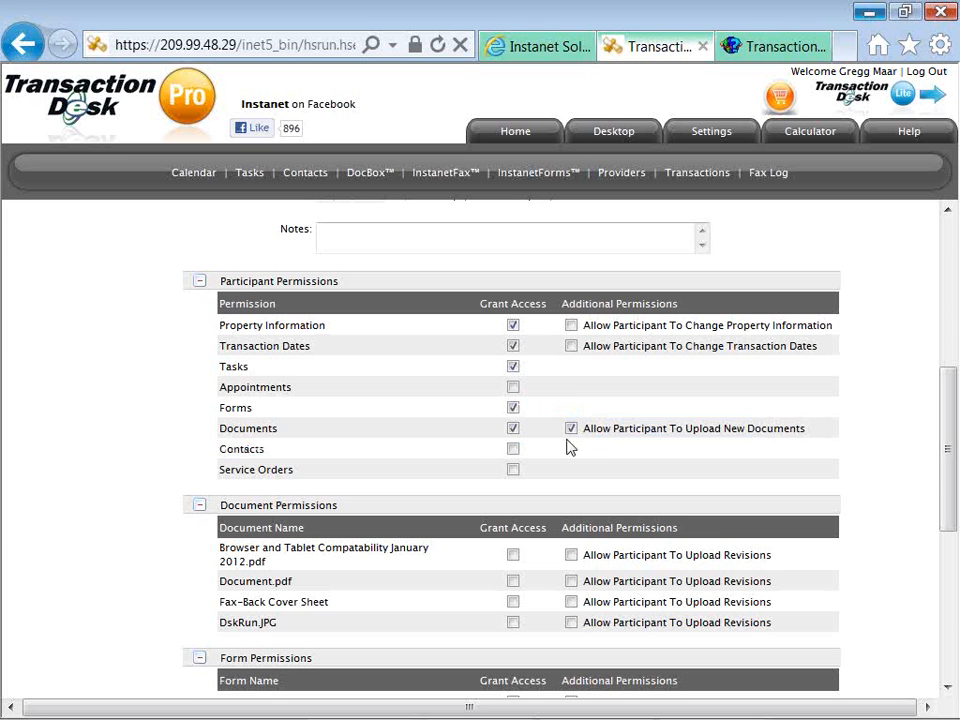
# Grant access to the Fax-Back Cover Sheet, compatibility PDF and Selling Agent, plus edit rights on the Exclusive Buyer Agency Agreement.
pyautogui.scroll(-1, 567, 447)
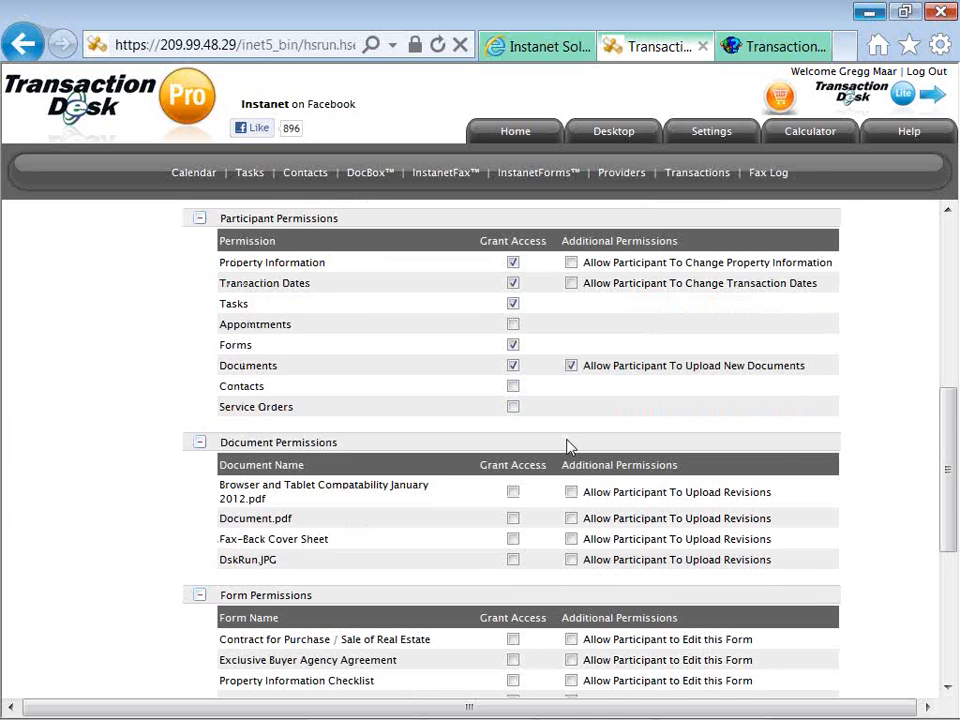
pyautogui.scroll(-2, 567, 447)
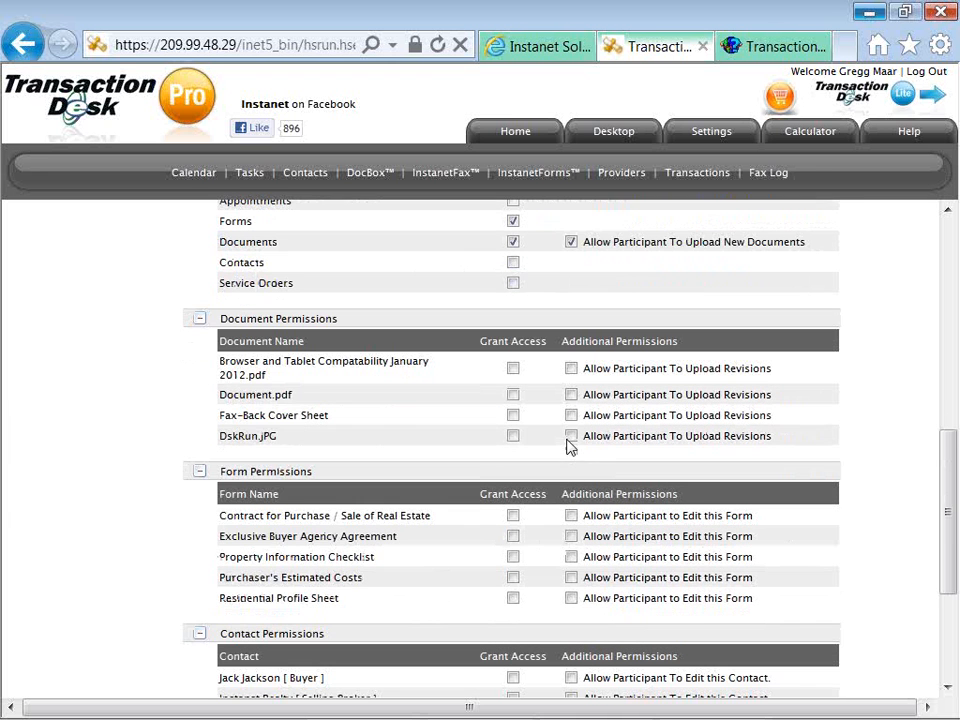
pyautogui.click(512, 415)
pyautogui.click(512, 369)
pyautogui.scroll(-1, 545, 480)
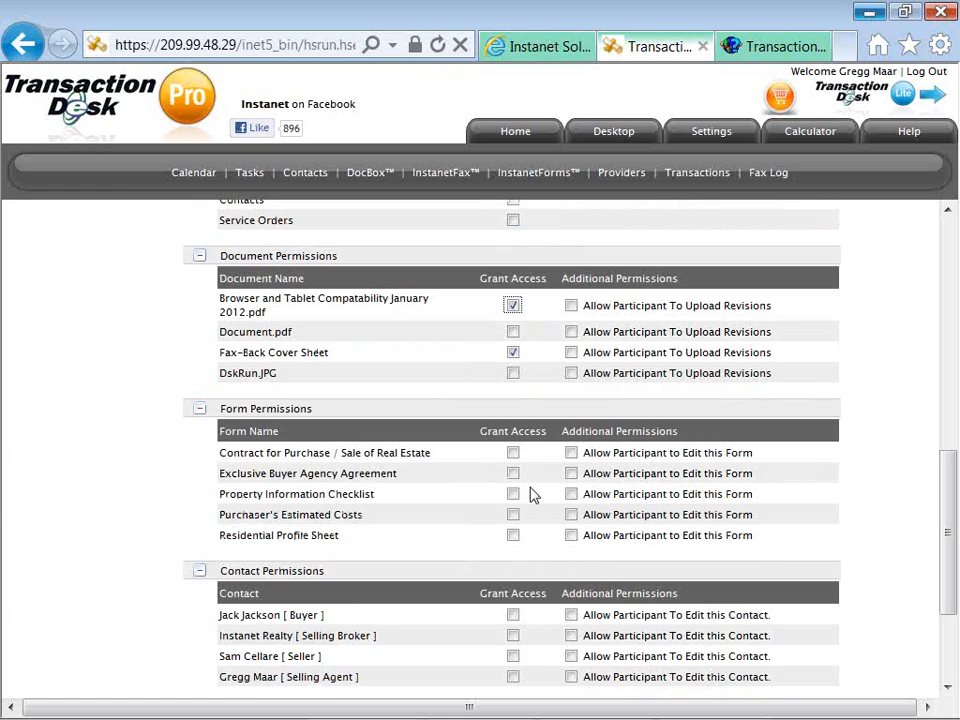
pyautogui.click(513, 475)
pyautogui.click(570, 475)
pyautogui.scroll(-1, 557, 542)
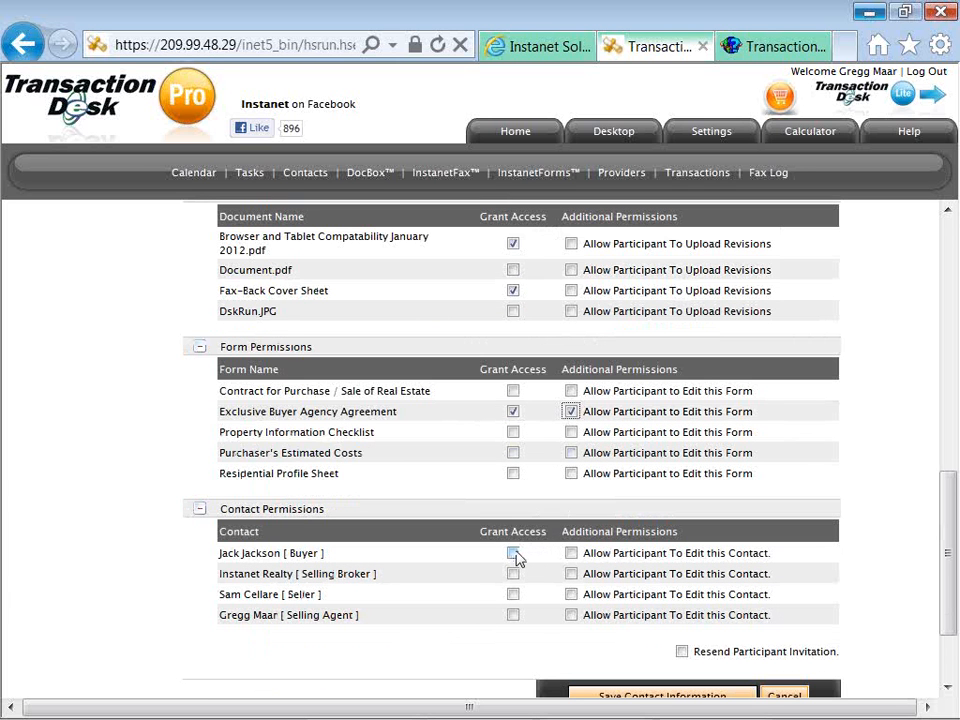
pyautogui.click(513, 615)
pyautogui.scroll(-1, 504, 641)
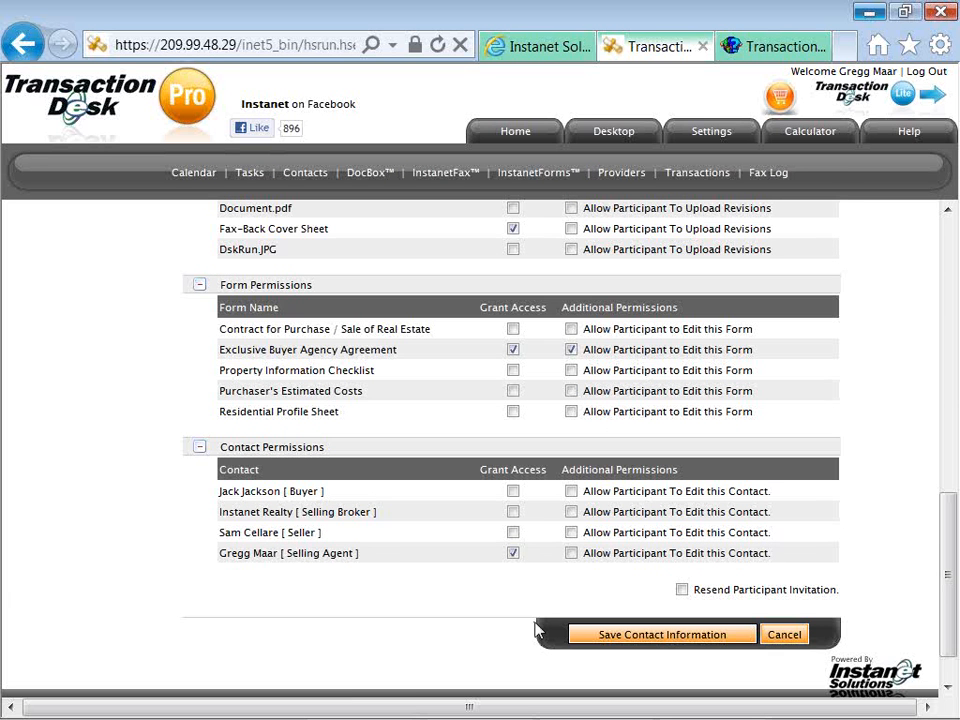
# Save the contact information, continuing past the Pin Number warning without a PIN.
pyautogui.click(606, 643)
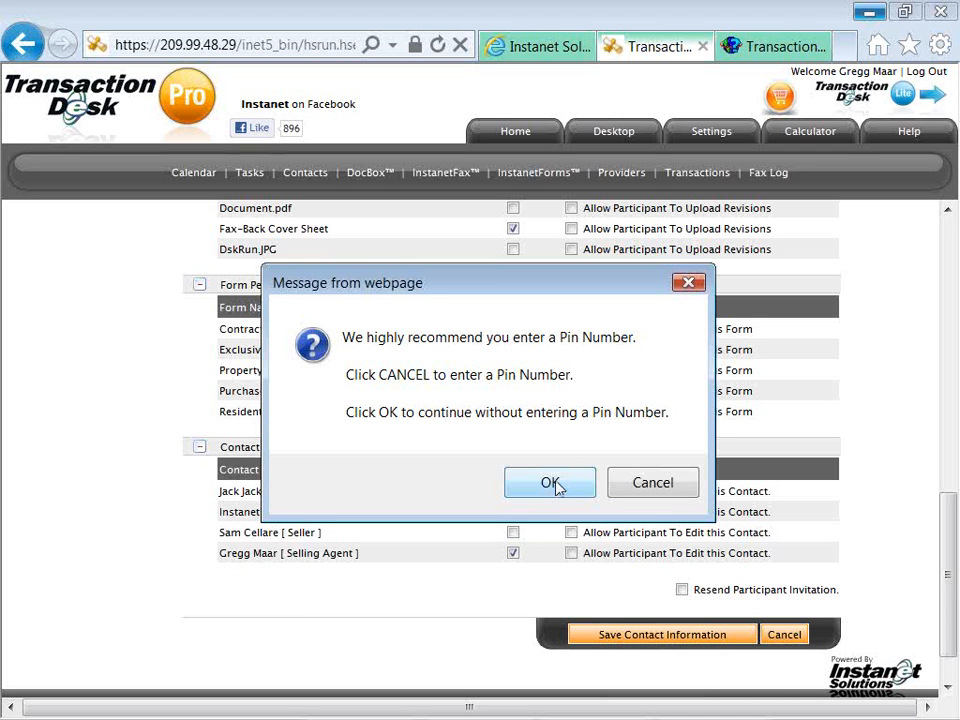
pyautogui.click(557, 486)
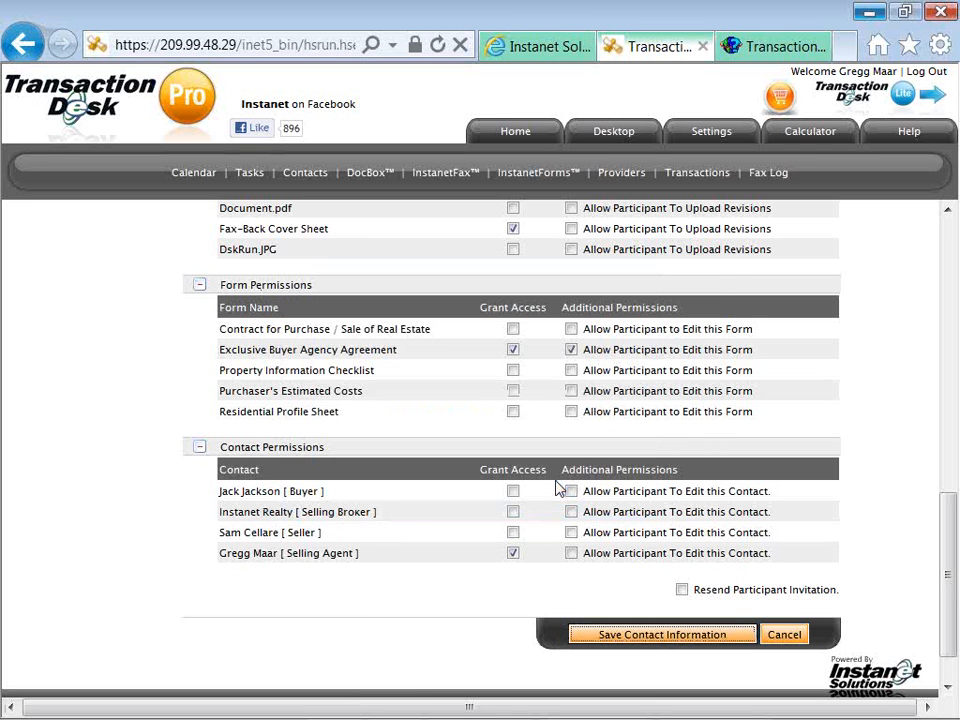
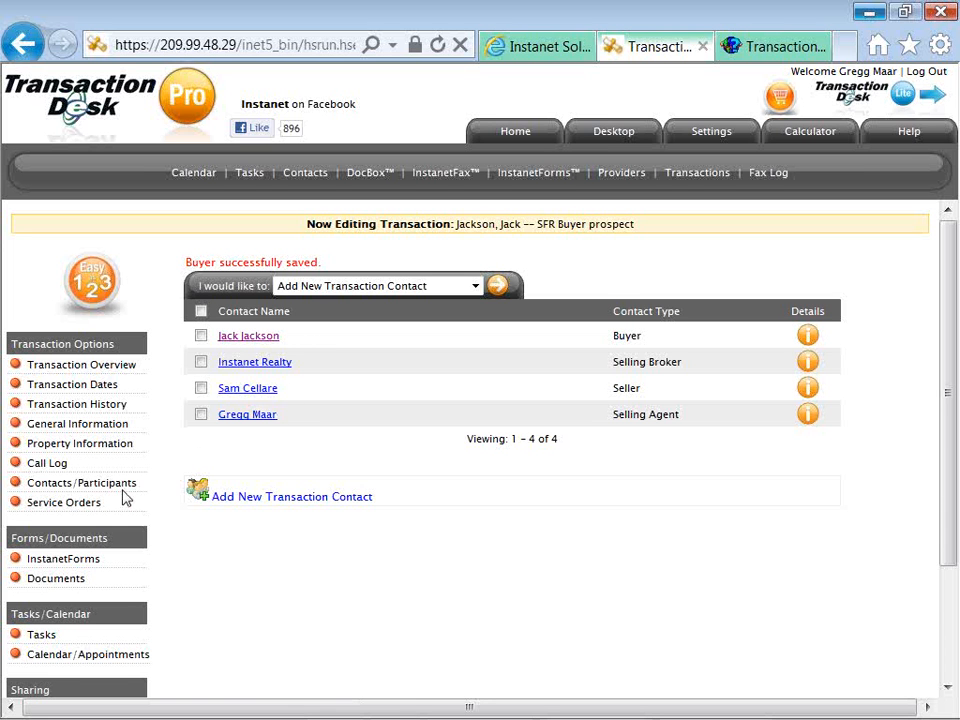
# Scroll the contacts page and open the transaction's InstantForms list of five forms.
pyautogui.scroll(-2, 122, 495)
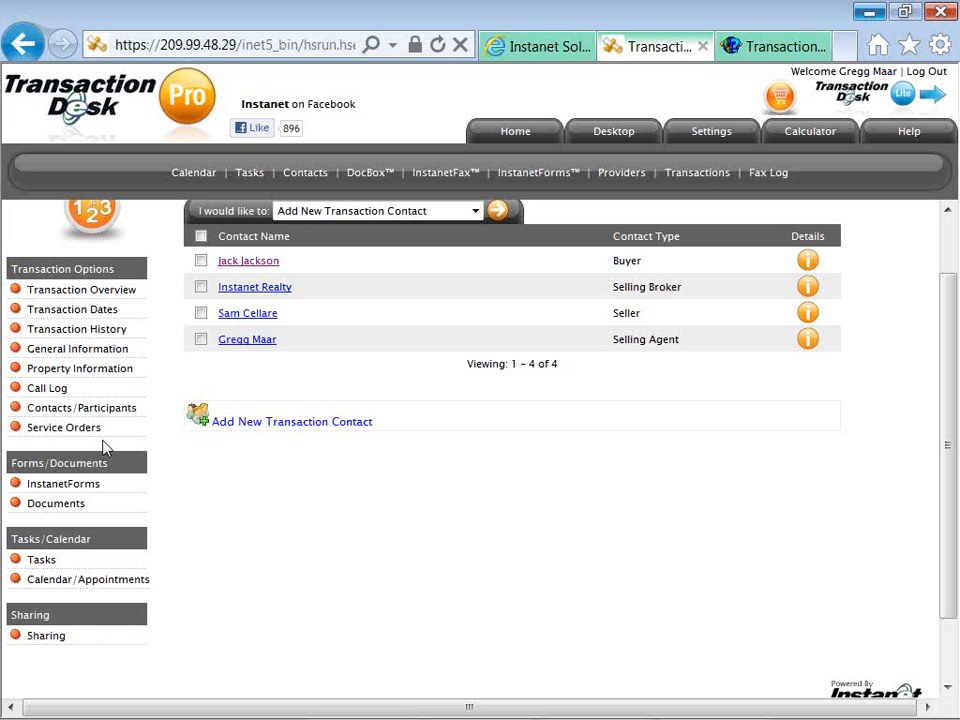
pyautogui.scroll(-2, 107, 450)
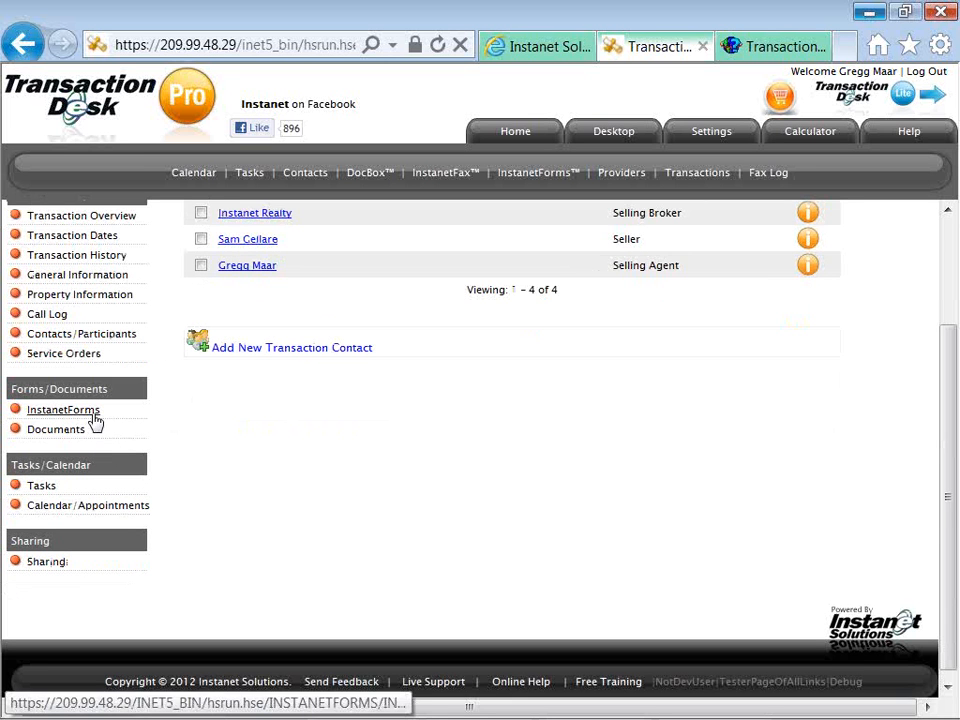
pyautogui.click(95, 421)
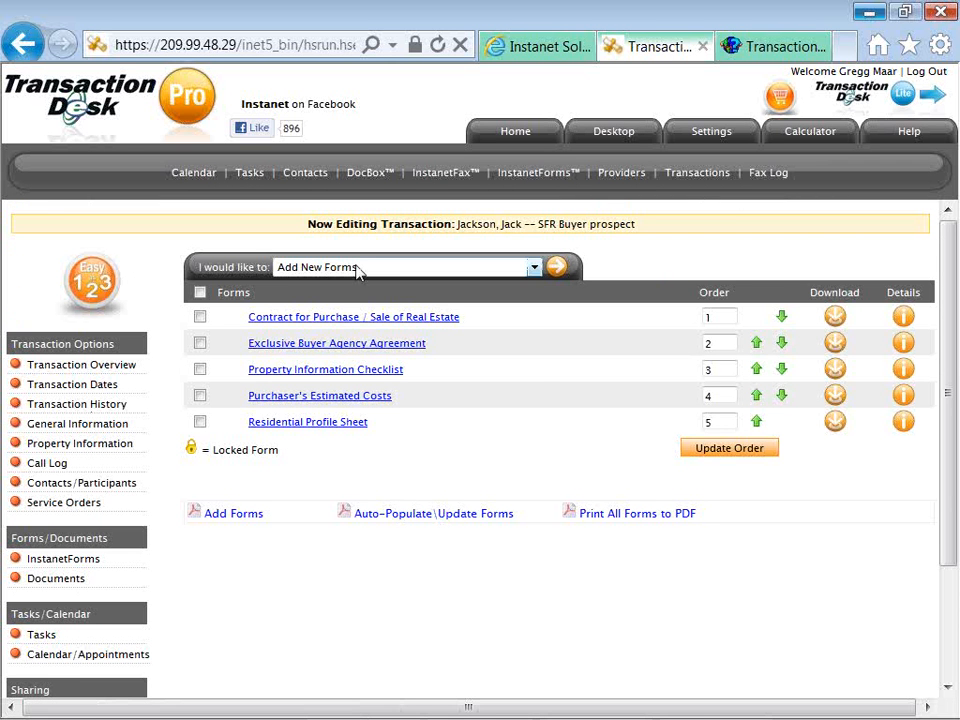
# Review the 'I would like to' form actions without changing them, then scroll the forms list.
pyautogui.click(393, 270)
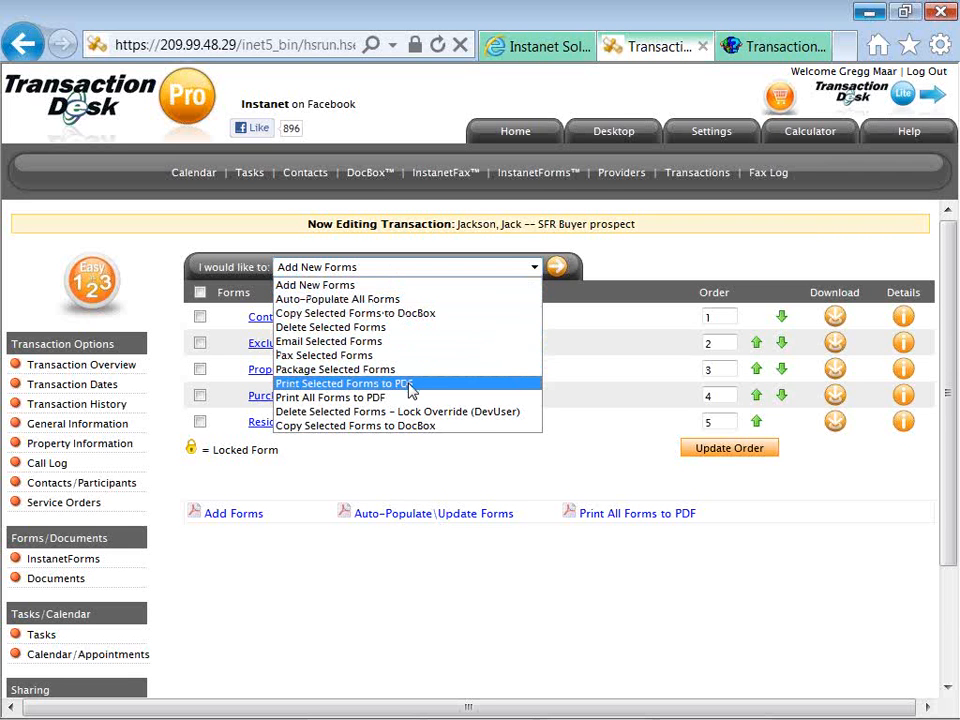
pyautogui.click(330, 468)
pyautogui.scroll(-2, 170, 500)
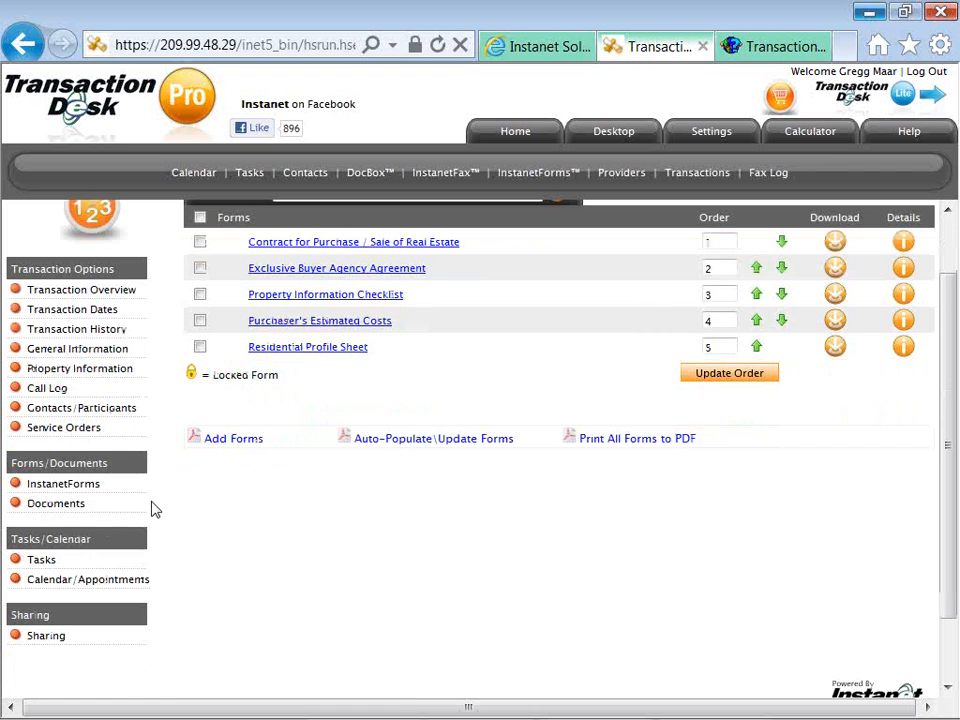
# Open the transaction's Documents page of four documents and show its document actions.
pyautogui.click(85, 509)
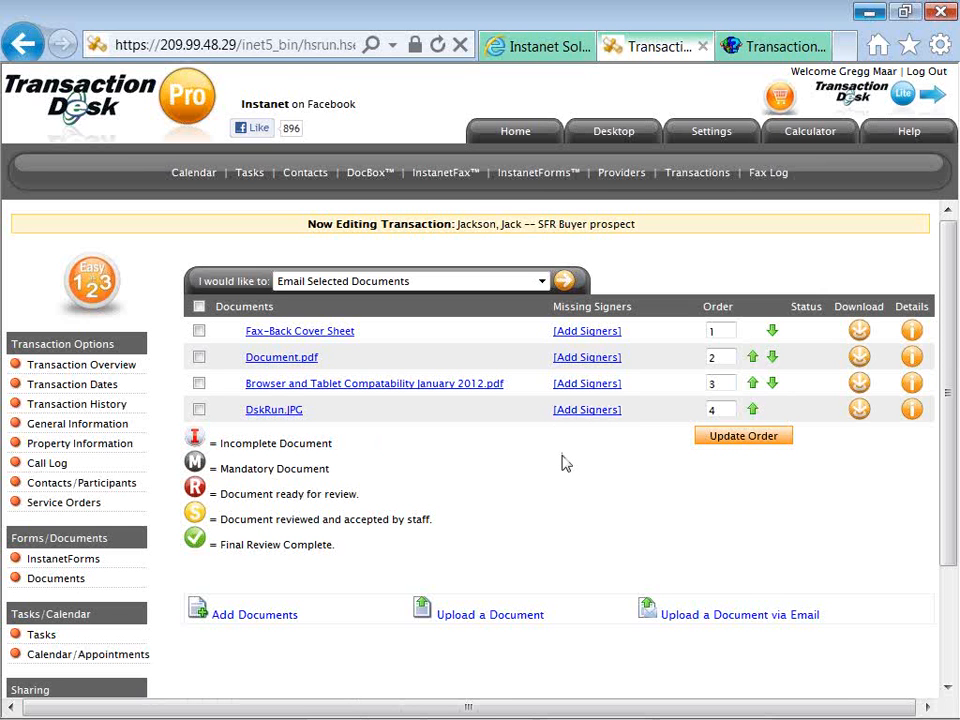
pyautogui.click(539, 285)
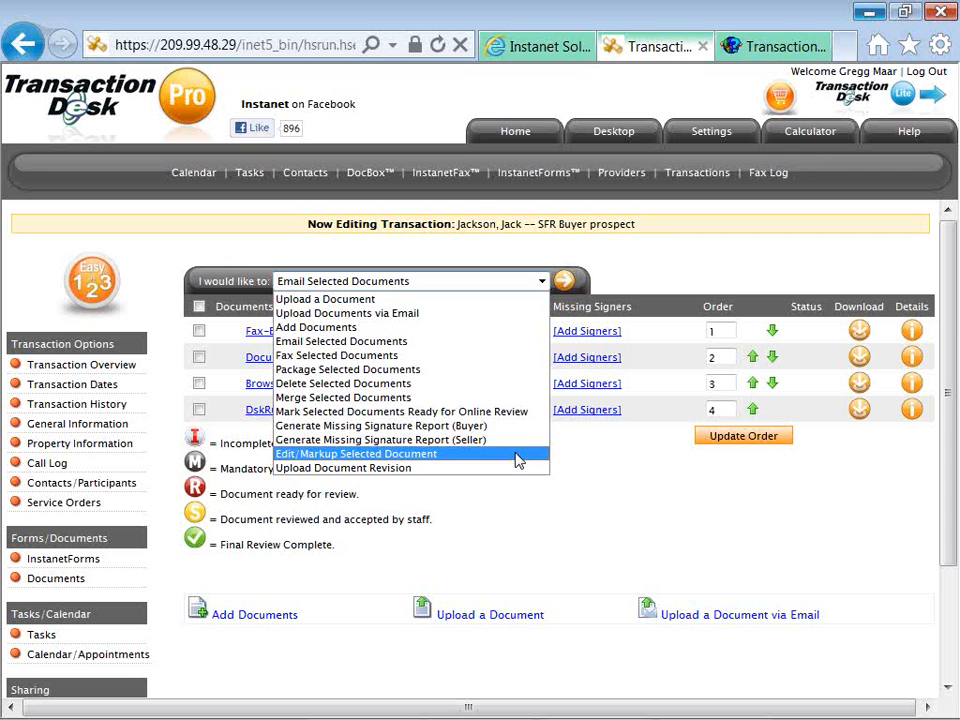
# Choose Edit/Markup Selected Document for Browser and Tablet Compatability January 2012.pdf.
pyautogui.click(518, 460)
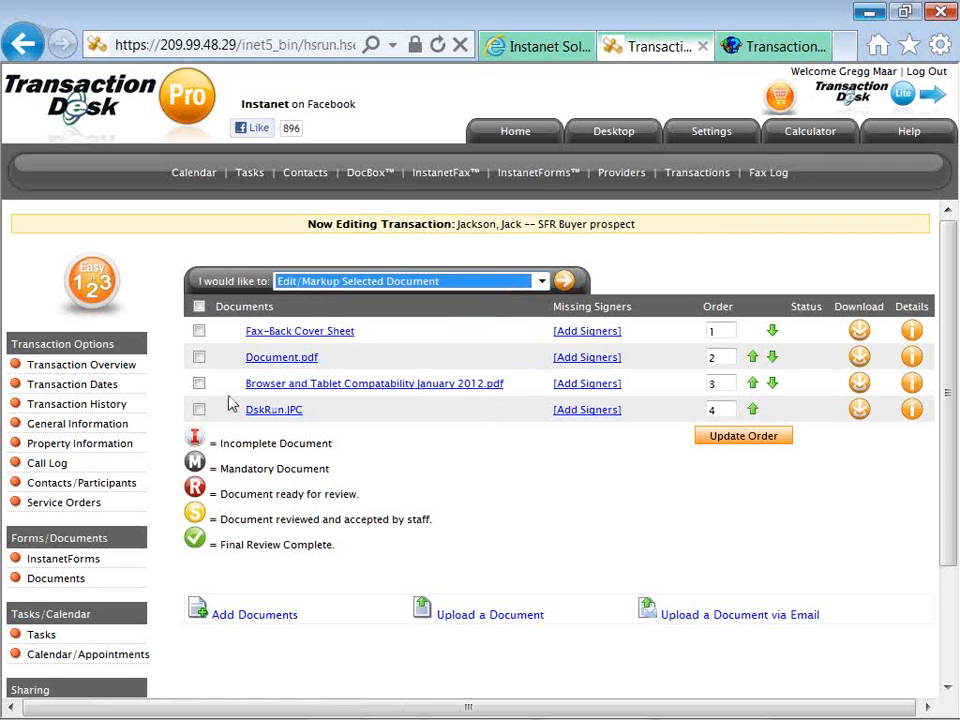
pyautogui.click(199, 383)
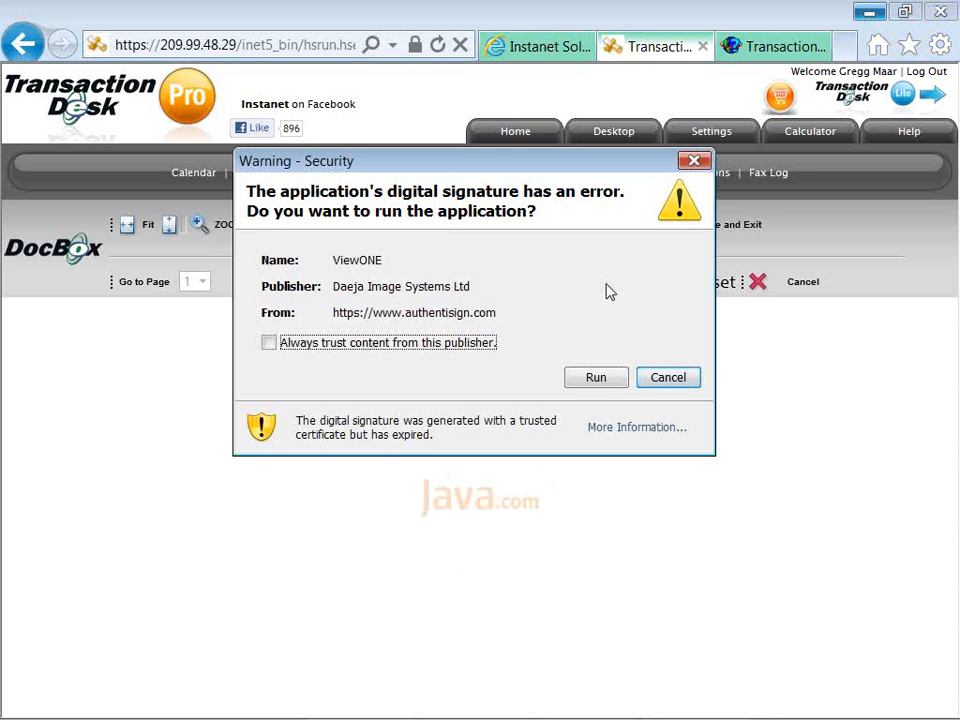
# Allow the Java security prompt so the ViewONE markup viewer runs.
pyautogui.click(597, 385)
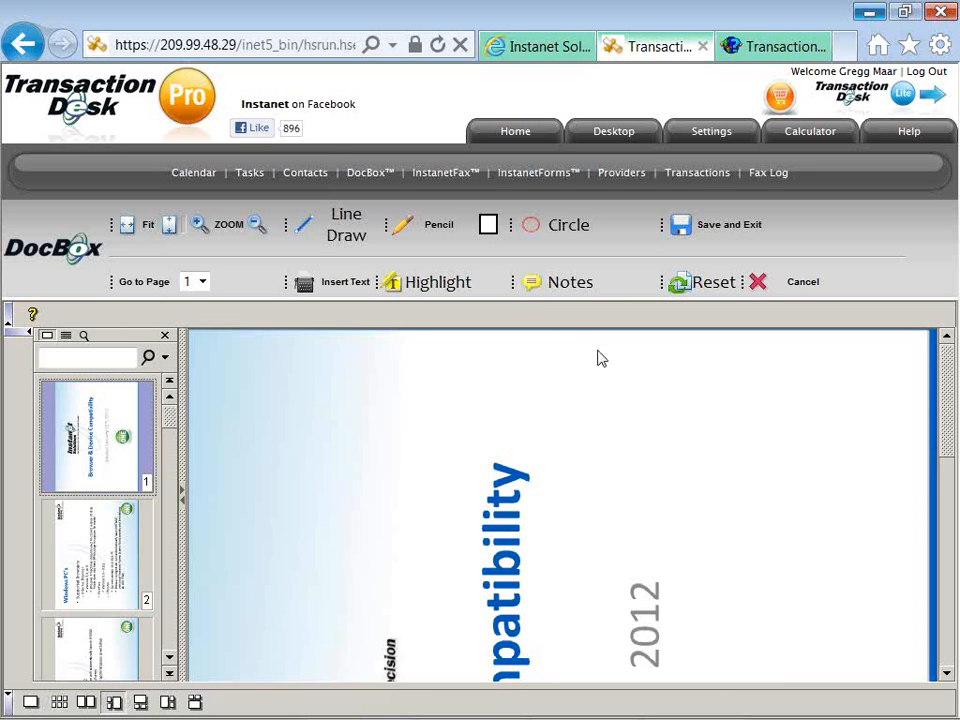
# Scroll to the January 15th, 2012 date line and select the red Line Draw tool.
pyautogui.scroll(-1, 617, 412)
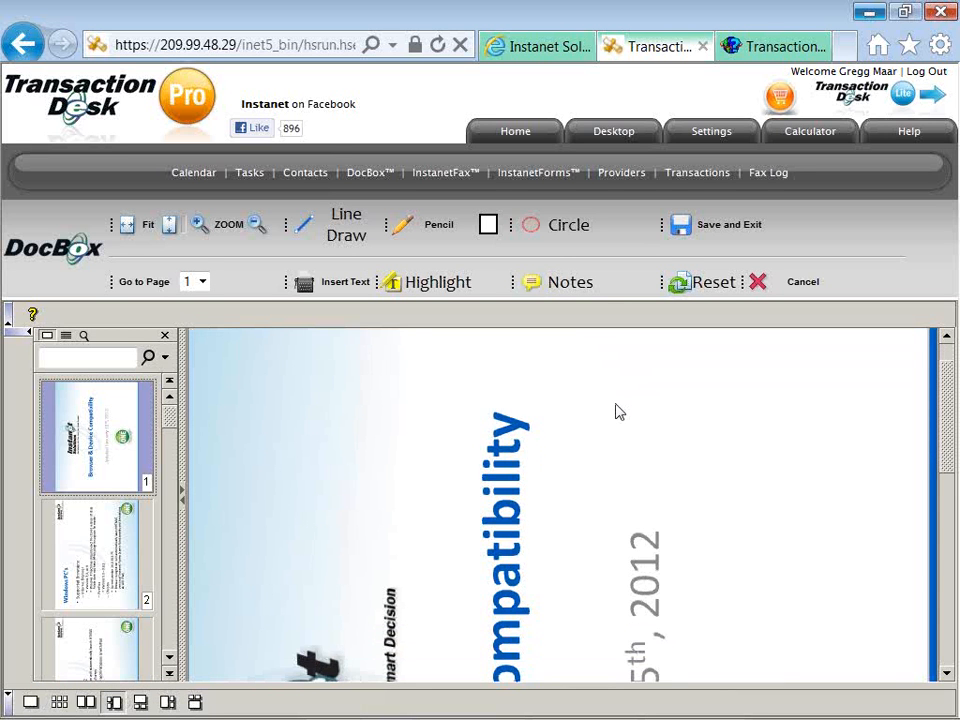
pyautogui.scroll(-3, 617, 412)
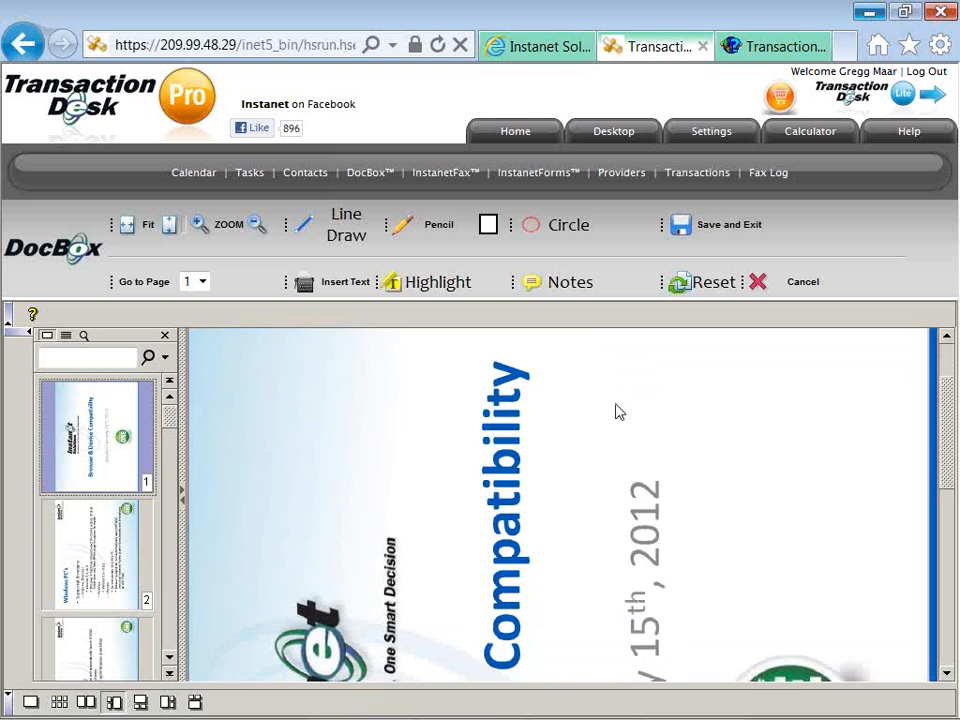
pyautogui.scroll(-2, 617, 412)
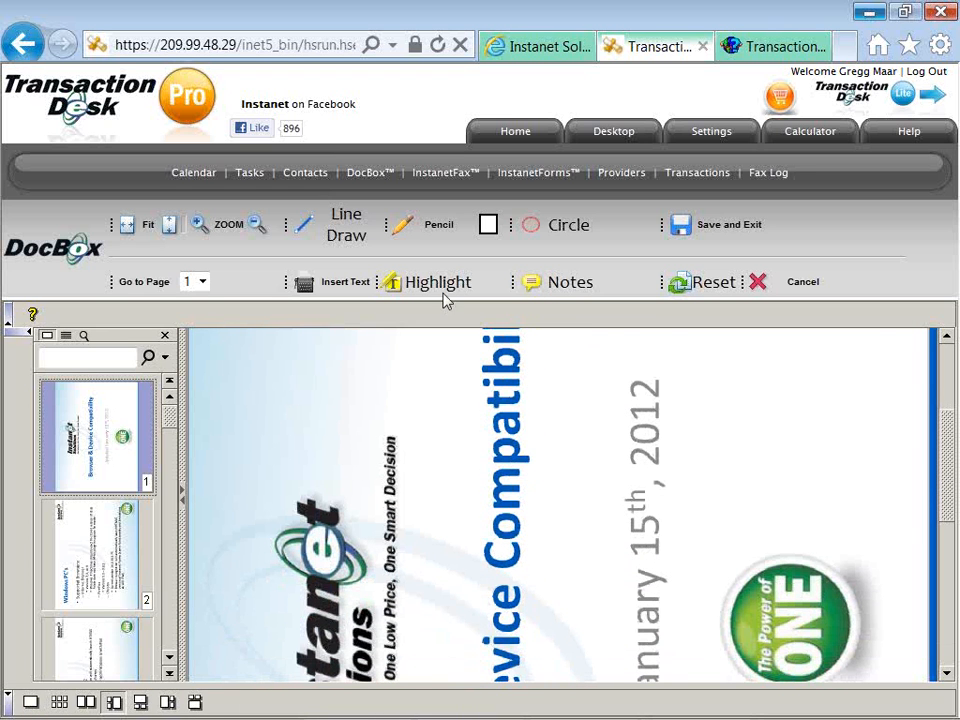
pyautogui.click(307, 229)
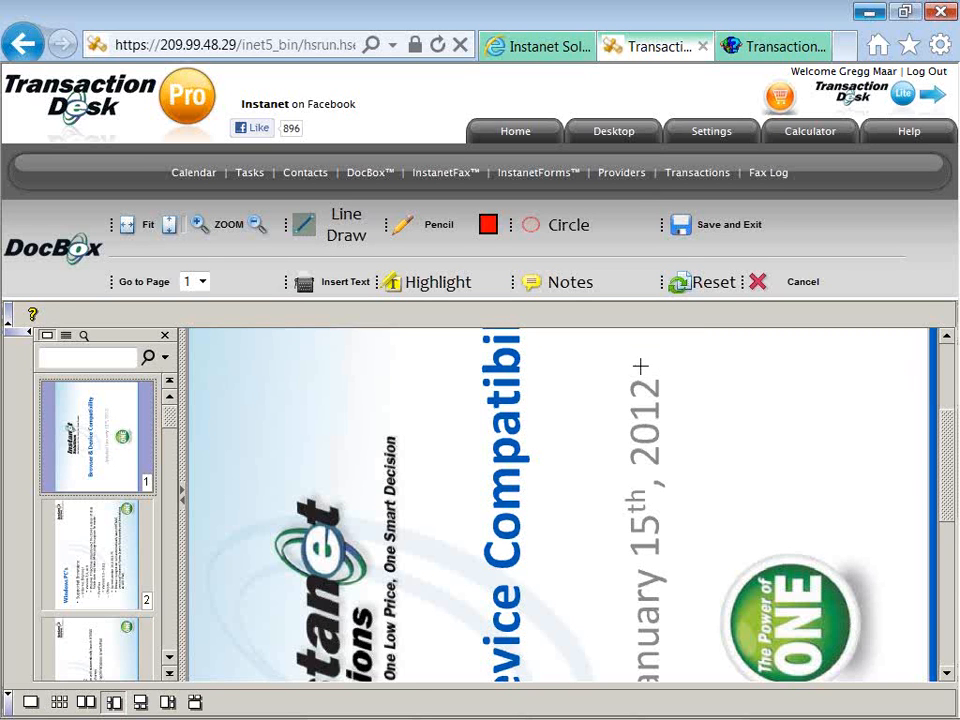
# Strike through 2012 with a red line, widening it four times.
pyautogui.moveTo(641, 363)
pyautogui.mouseDown()
pyautogui.moveTo(651, 391)
pyautogui.moveTo(644, 474)
pyautogui.mouseUp()
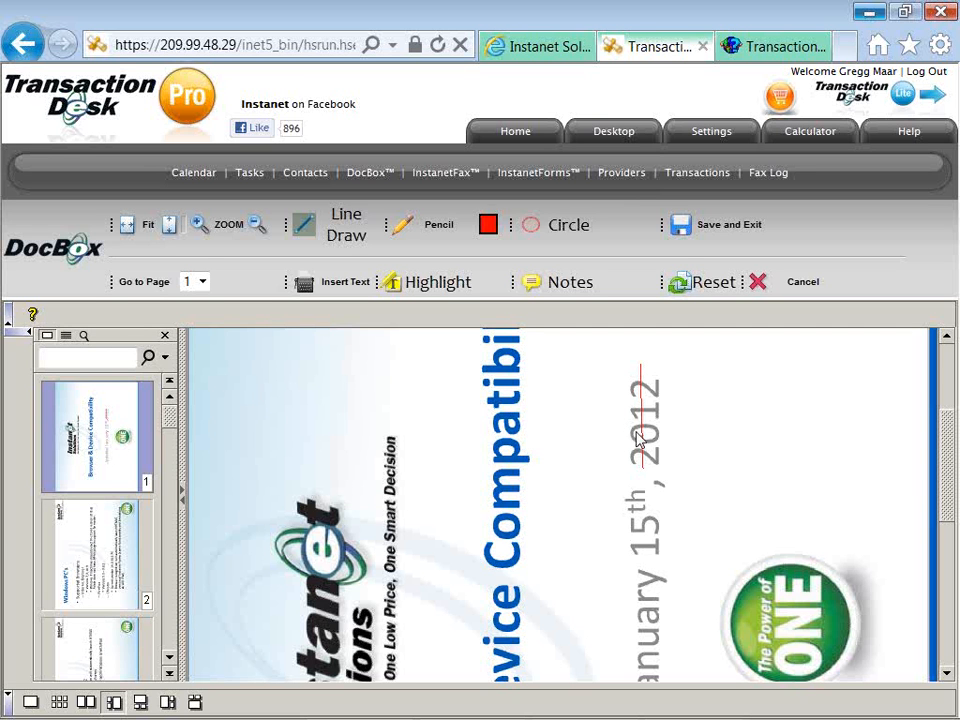
pyautogui.click(642, 440)
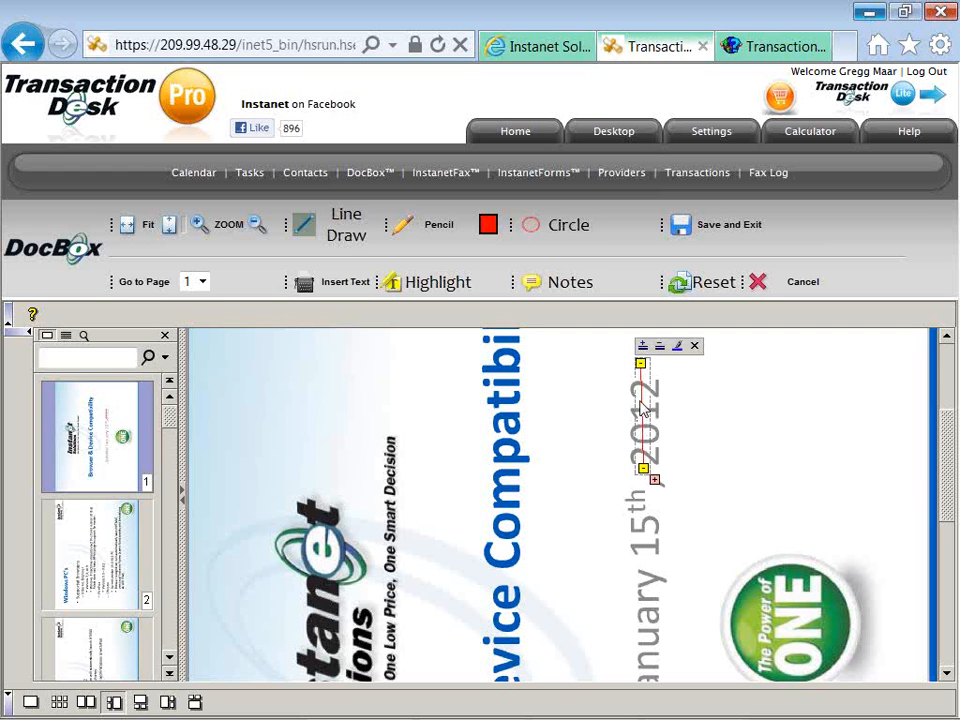
pyautogui.click(643, 346)
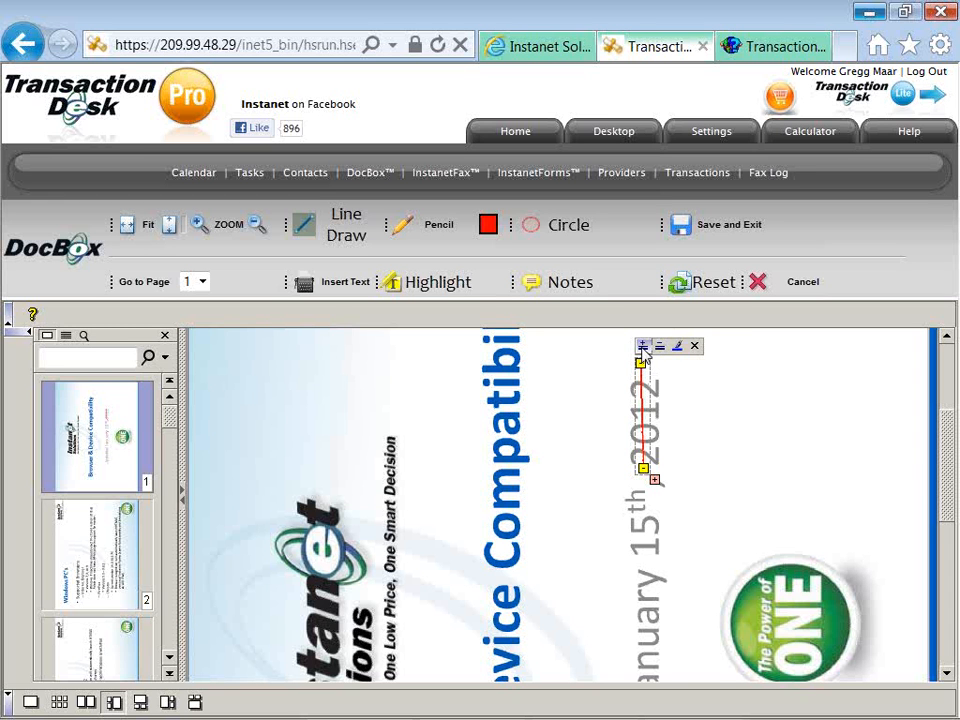
pyautogui.click(643, 346)
pyautogui.click(643, 346)
pyautogui.click(643, 346)
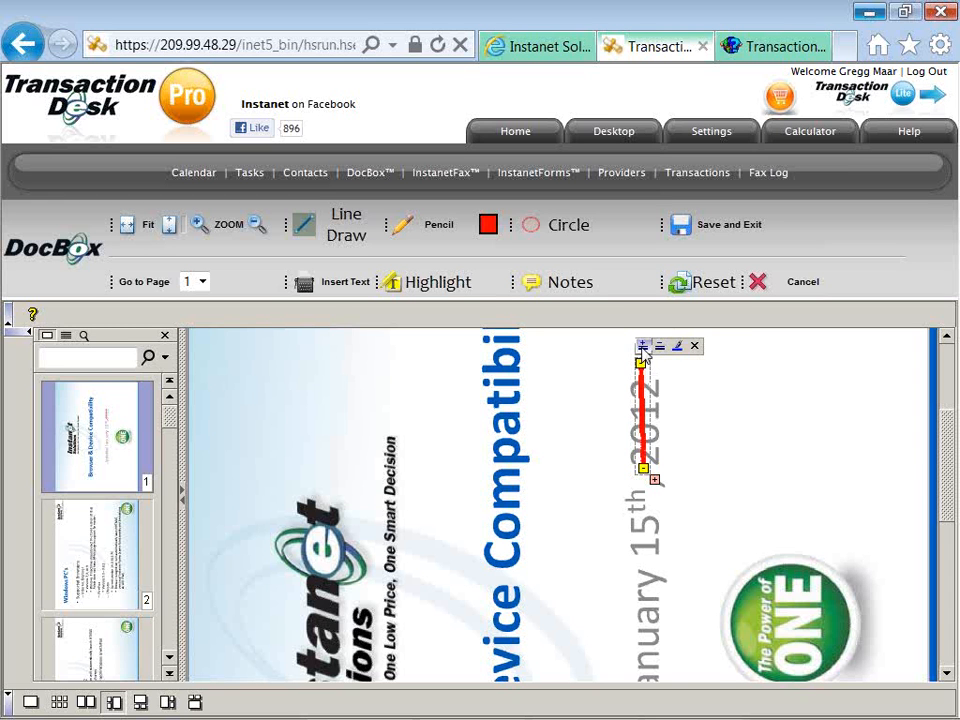
pyautogui.click(588, 368)
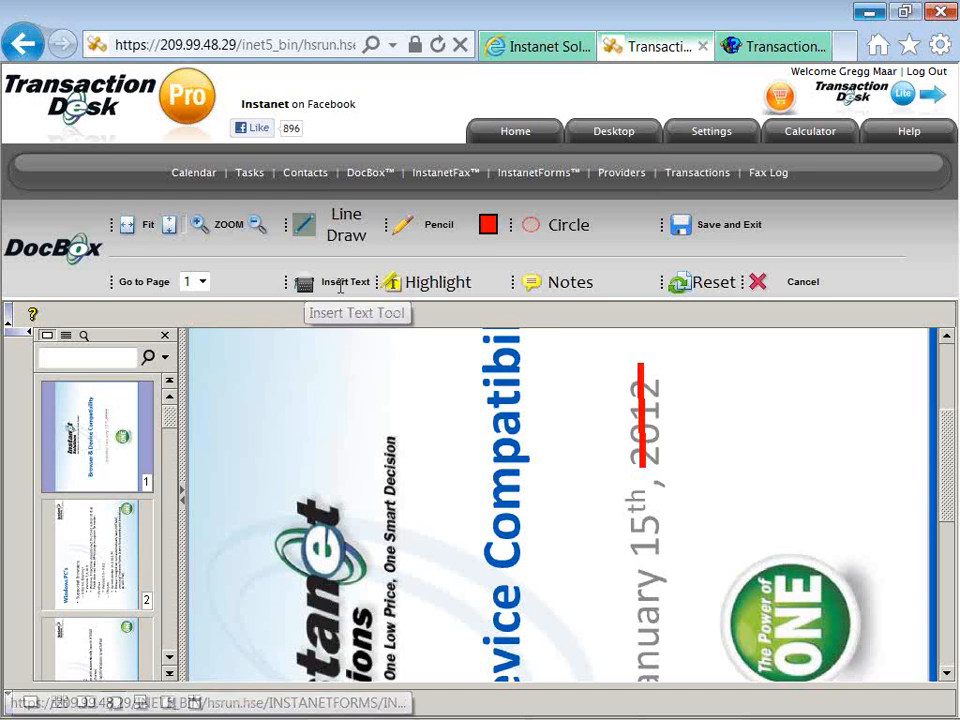
# Add the two-line note 'type new details' / '12345' beside 2012 in a smaller font.
pyautogui.click(310, 286)
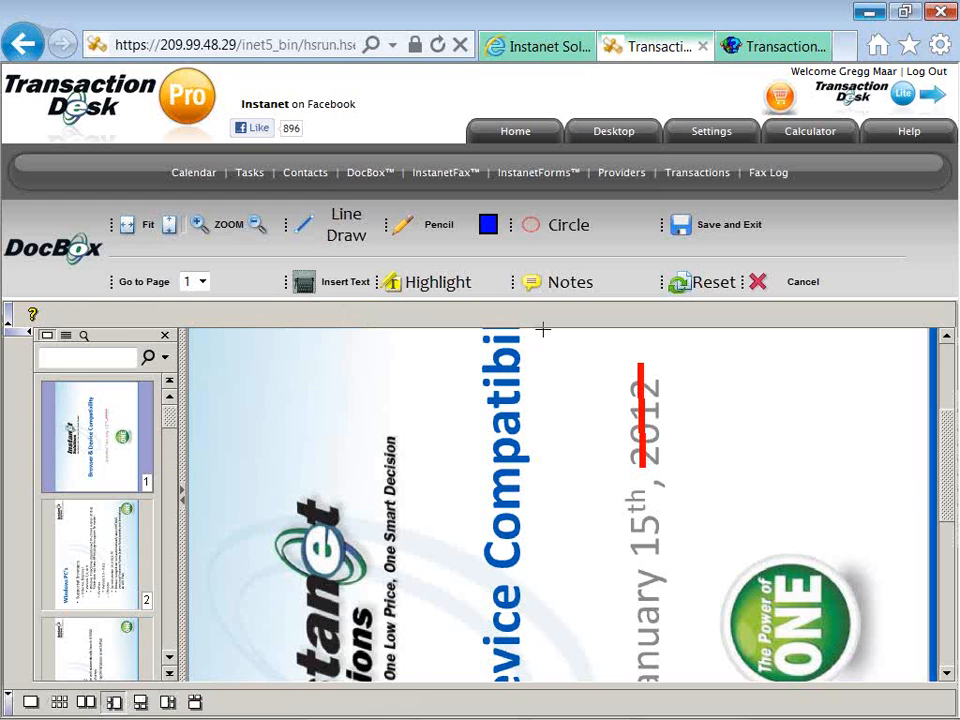
pyautogui.click(683, 371)
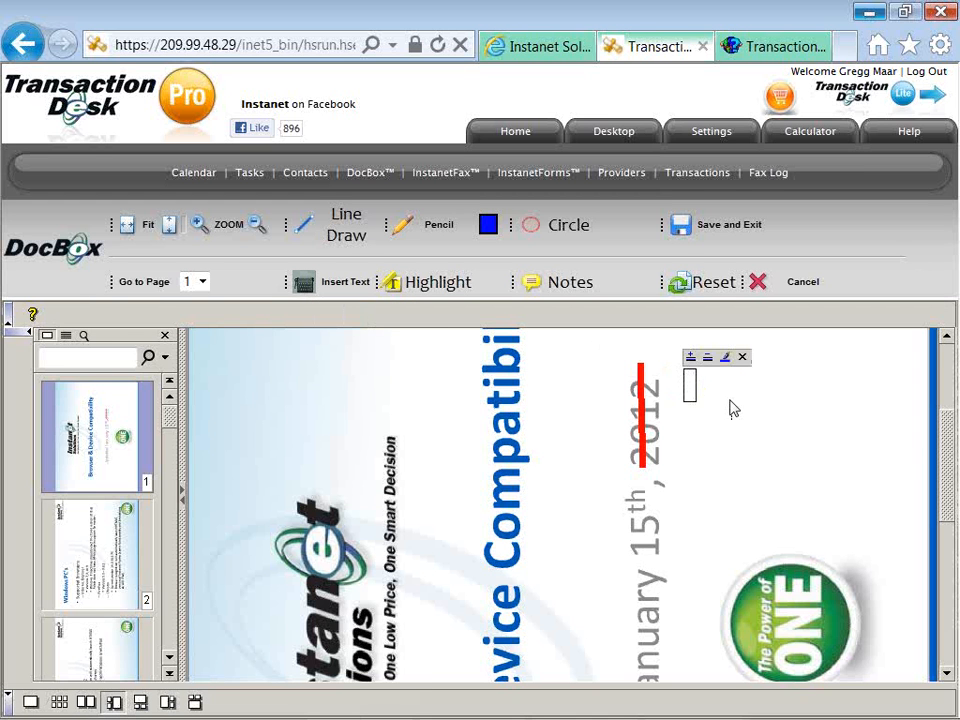
pyautogui.write('typ')
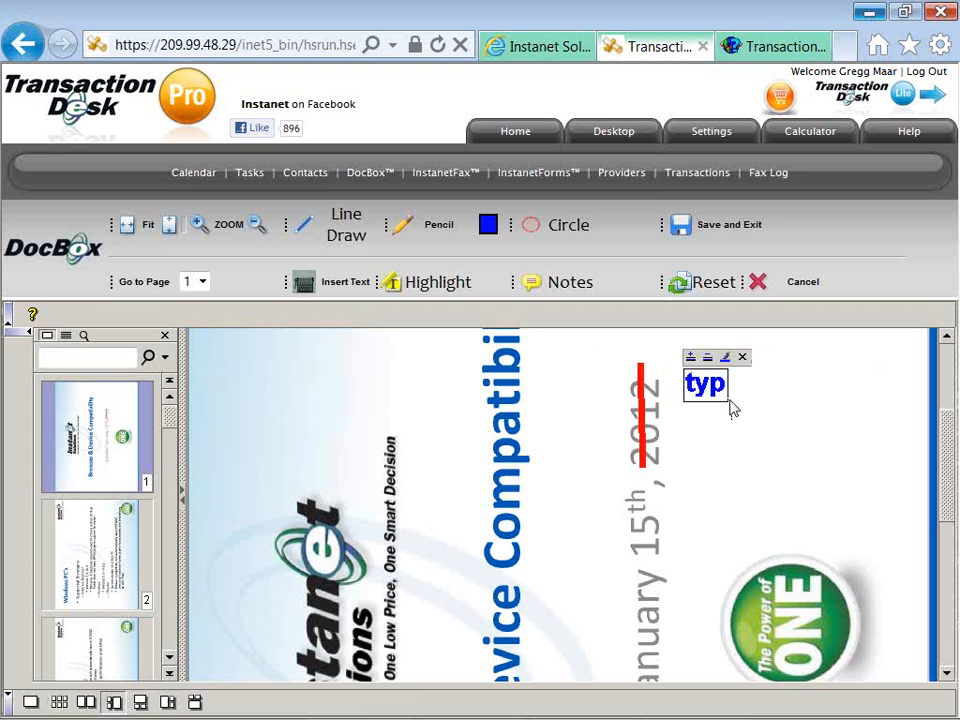
pyautogui.write('e new ')
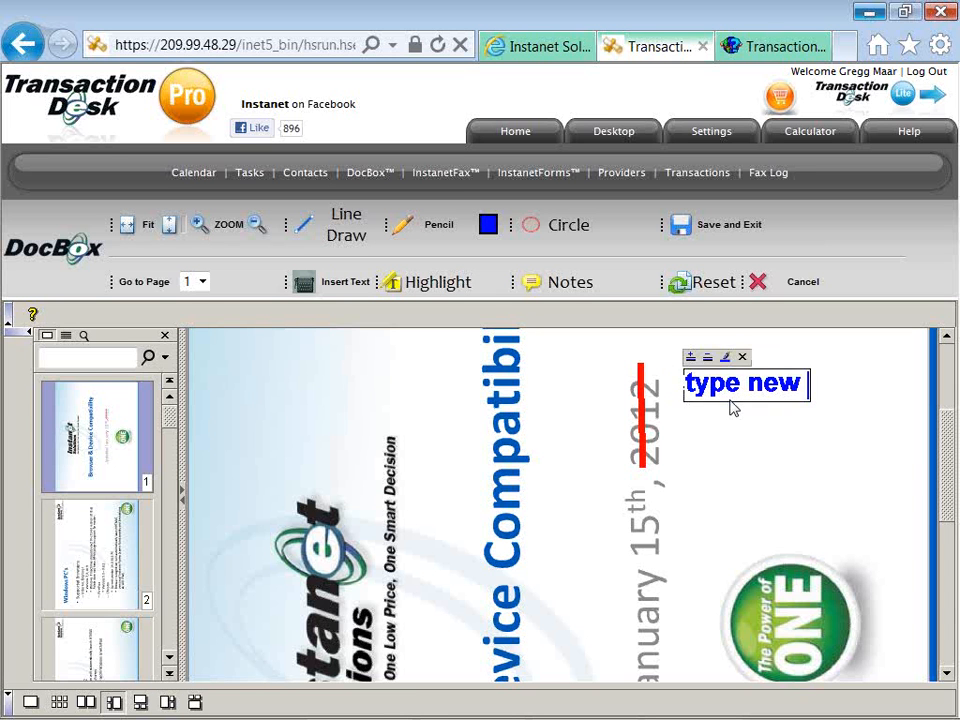
pyautogui.write('detail')
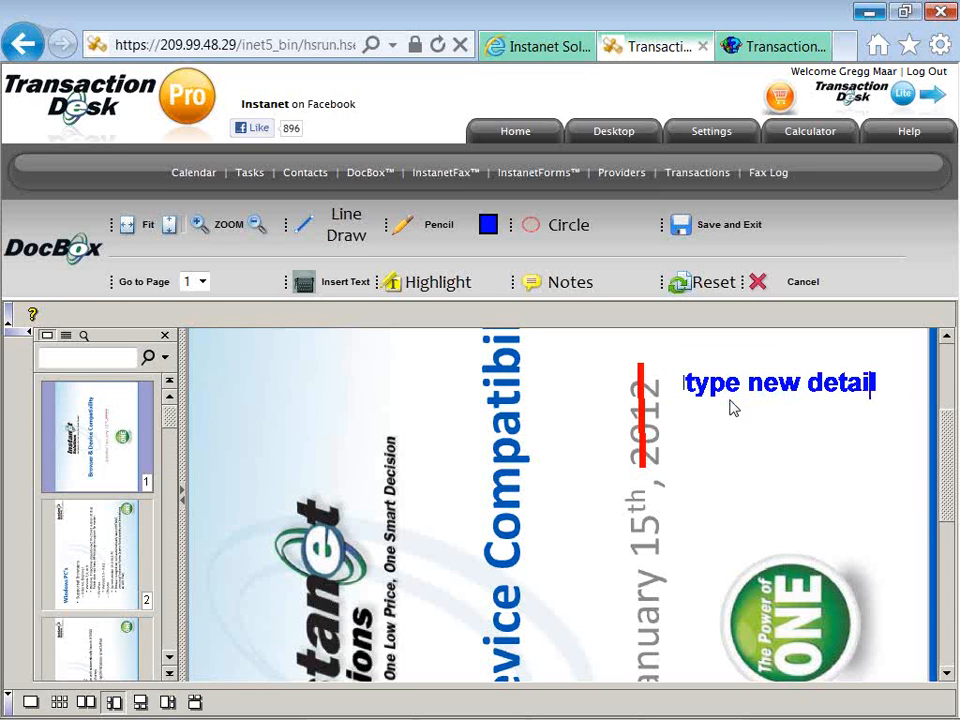
pyautogui.write('s')
pyautogui.press('Return')
pyautogui.write('1')
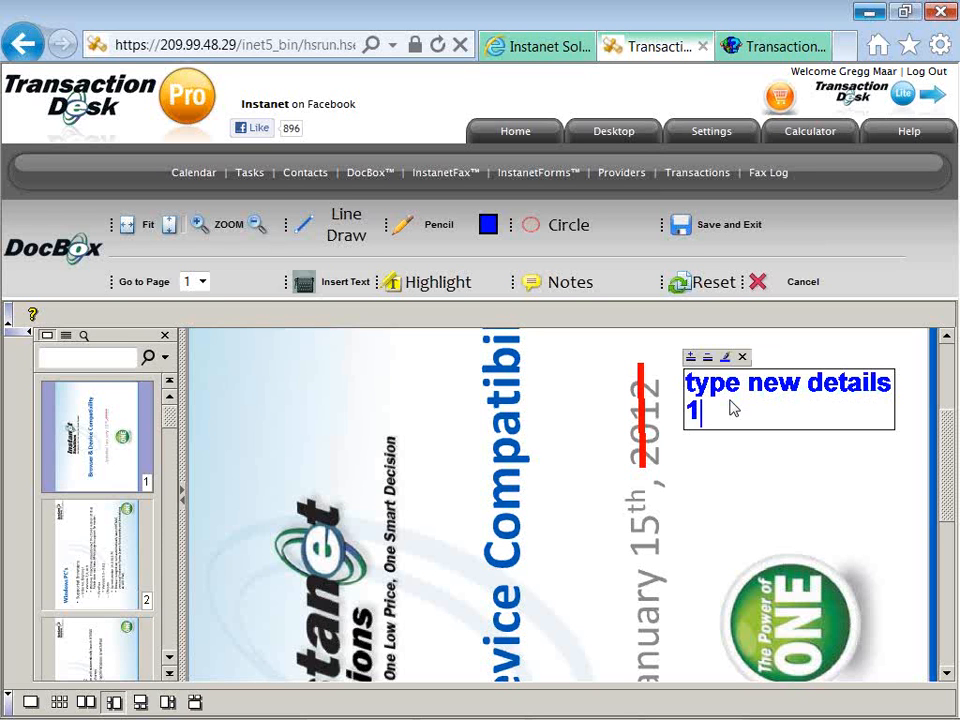
pyautogui.write('2345')
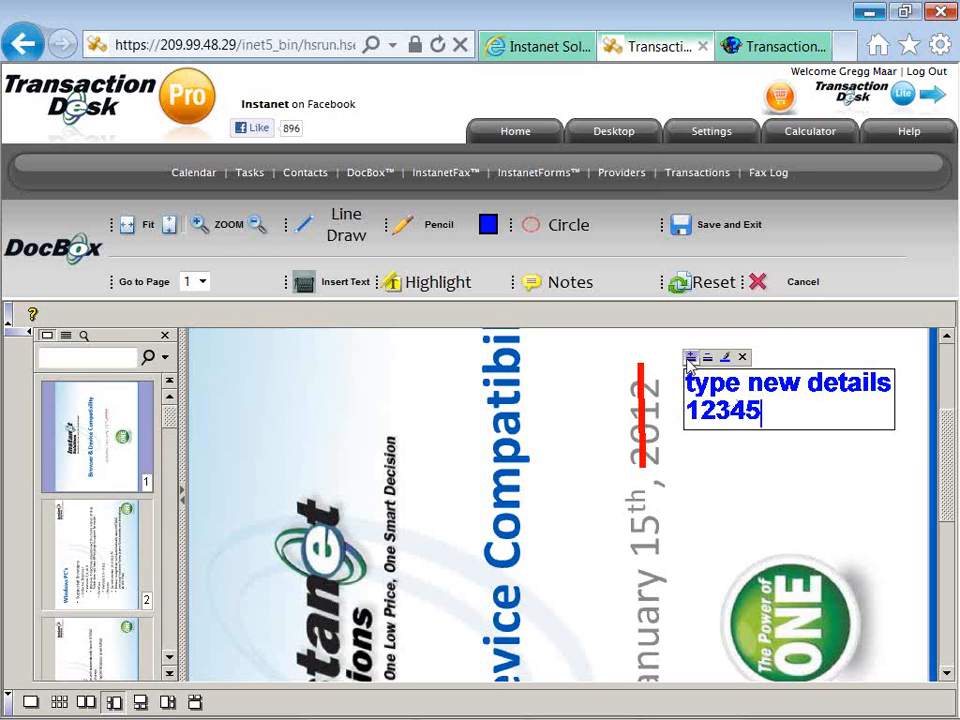
pyautogui.click(708, 357)
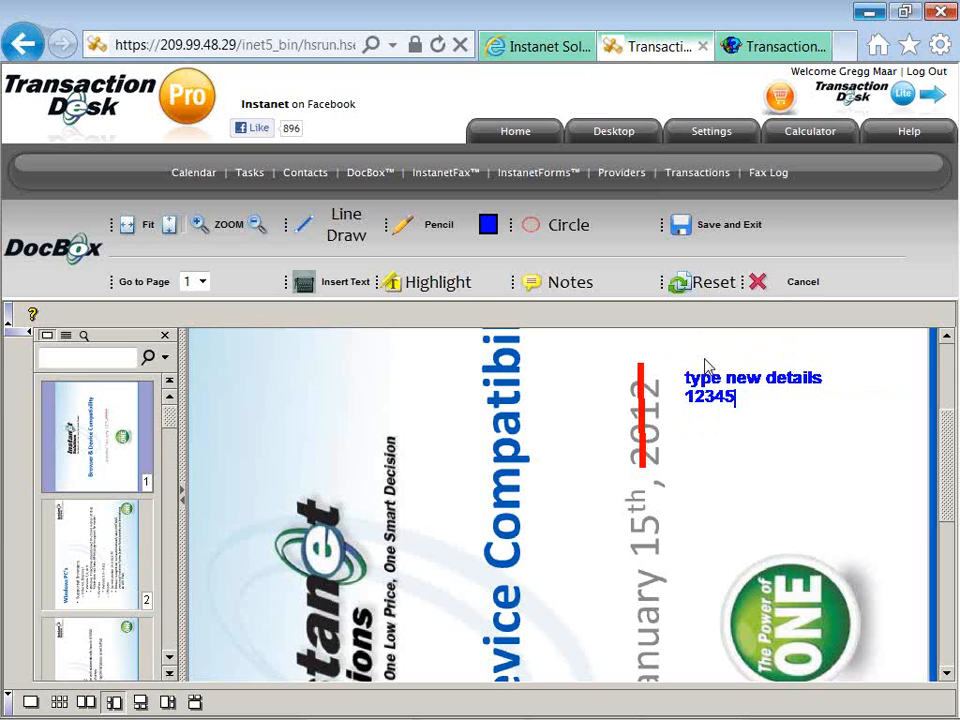
pyautogui.click(741, 430)
# Save and exit the markup editor, then return to the Document Manager.
pyautogui.click(681, 232)
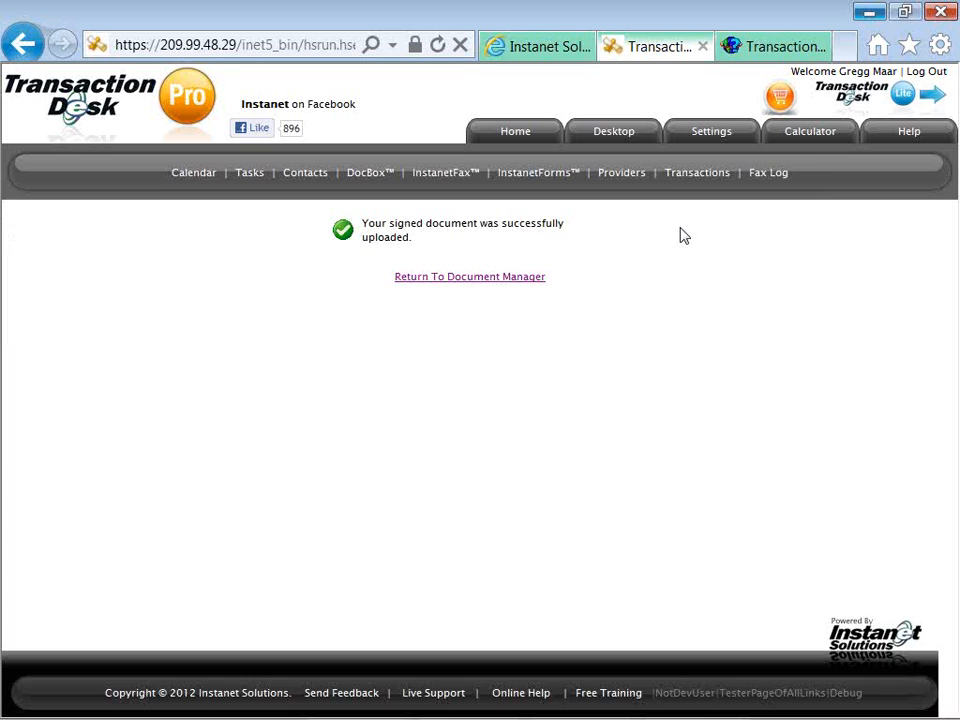
pyautogui.click(487, 280)
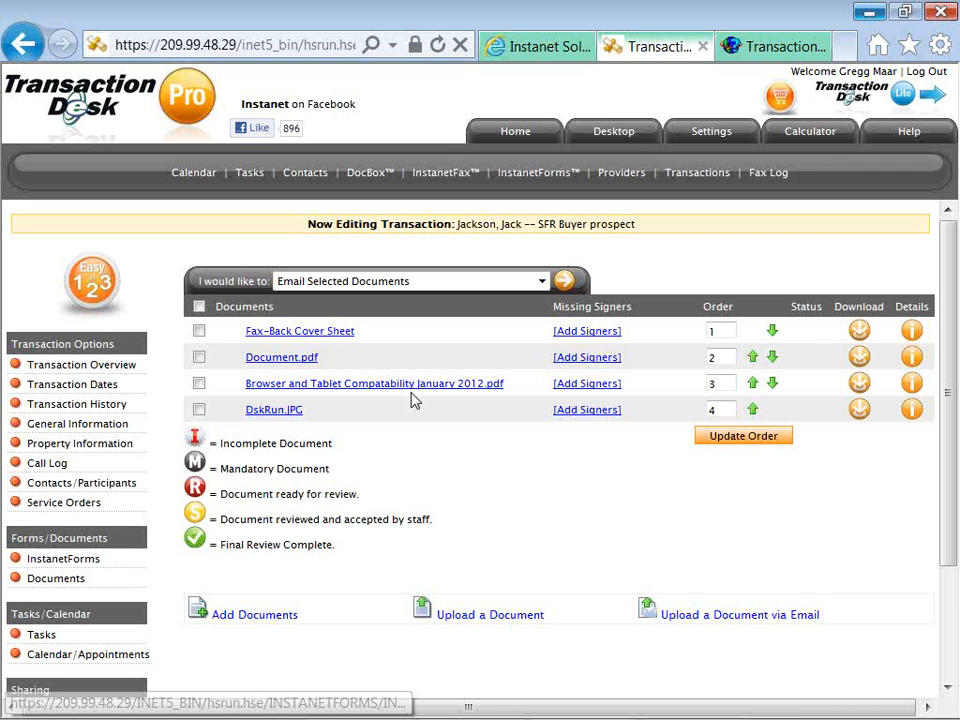
# Check the document actions list without choosing, then open the transaction's empty Tasks page.
pyautogui.click(386, 287)
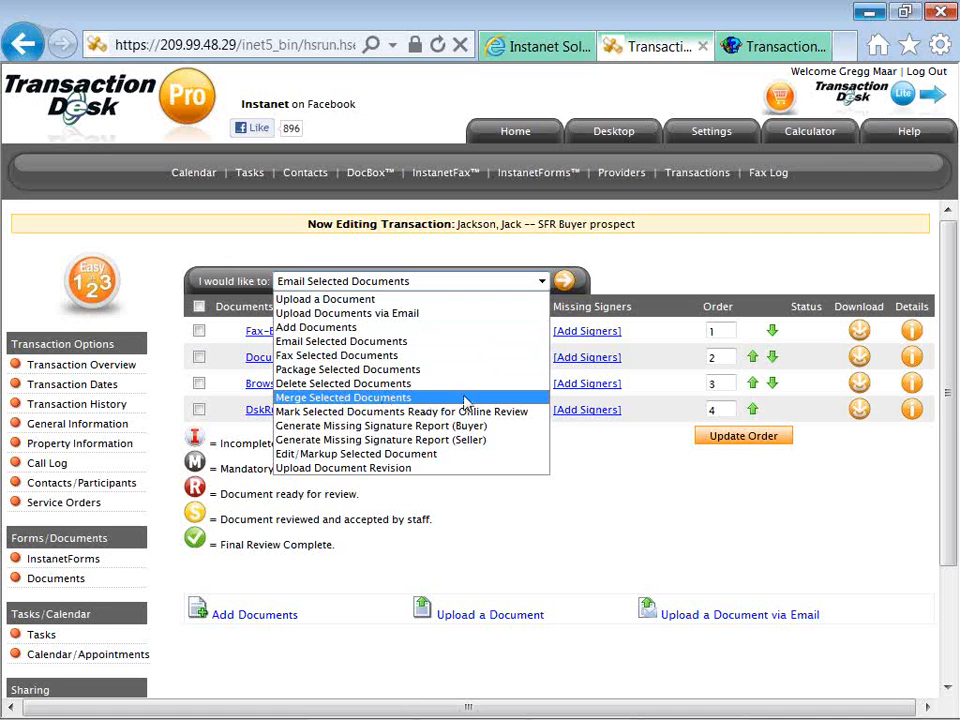
pyautogui.click(599, 484)
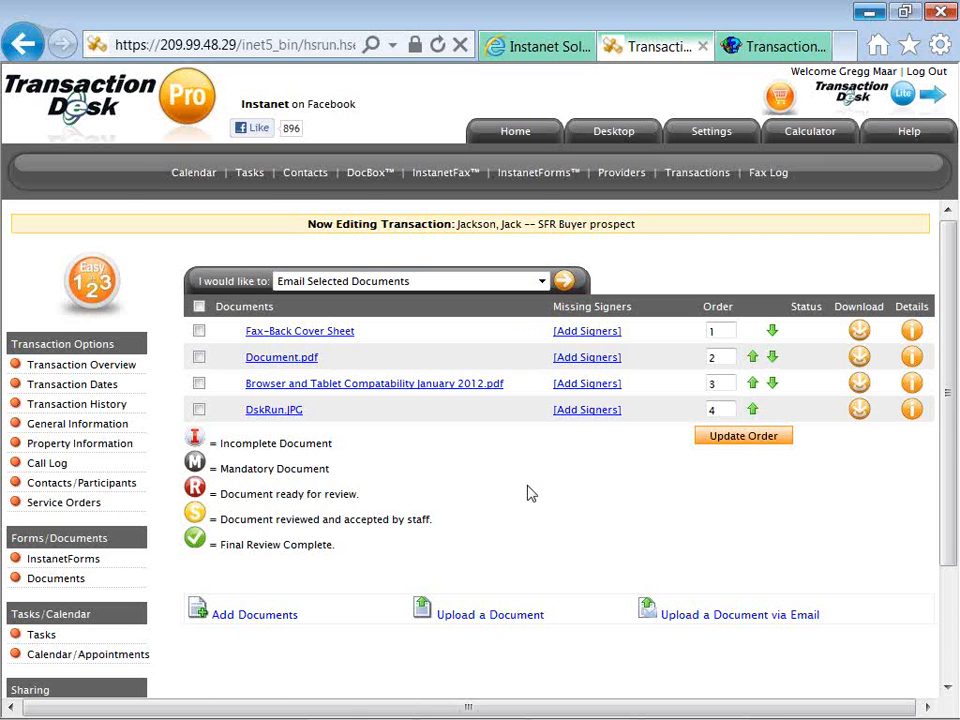
pyautogui.scroll(-1, 300, 572)
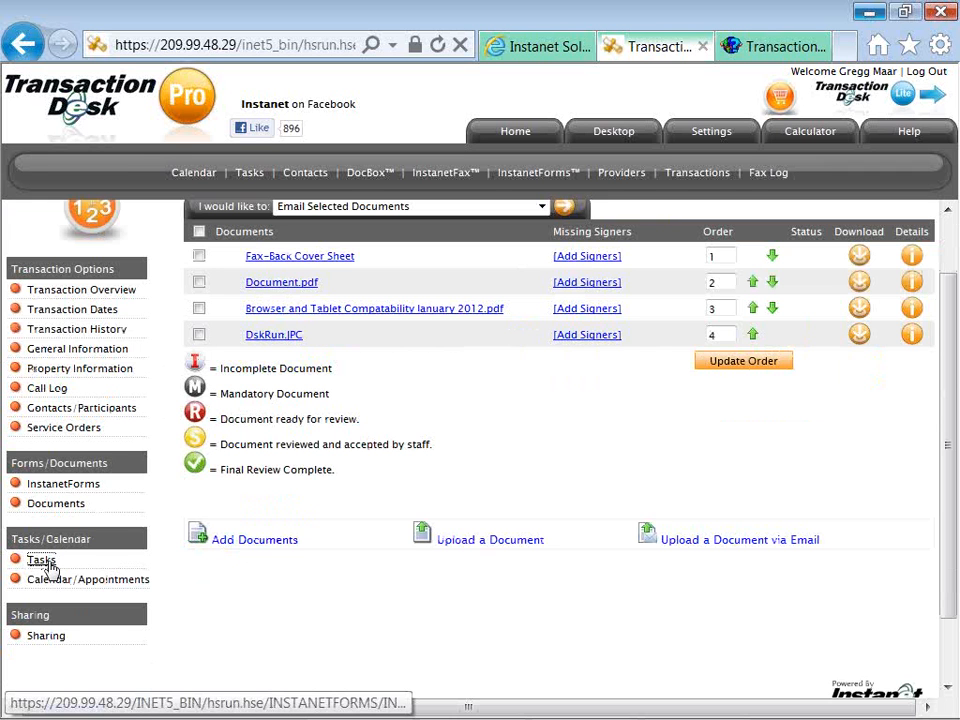
pyautogui.click(48, 564)
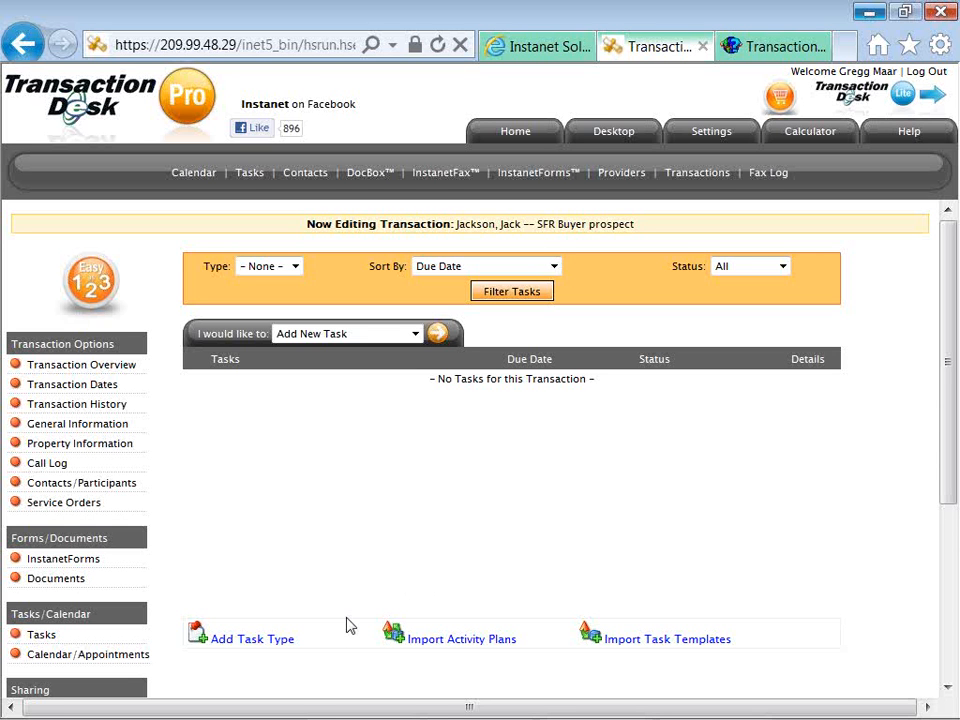
# Look over the 'I would like to' task actions, then start a blank new task via Add Task Type.
pyautogui.scroll(-1, 340, 621)
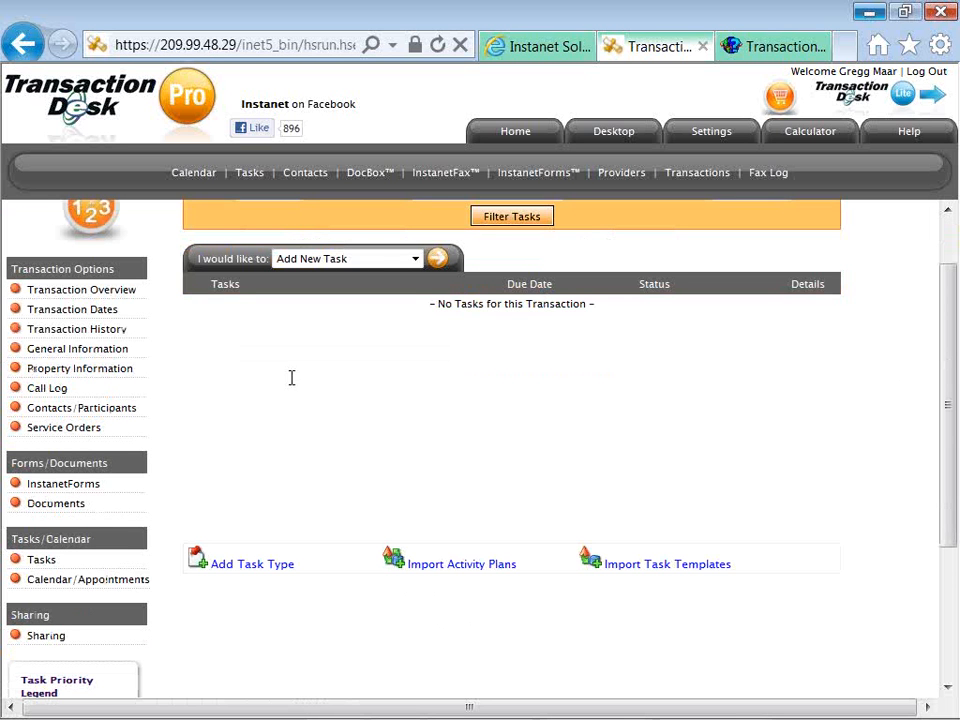
pyautogui.click(300, 262)
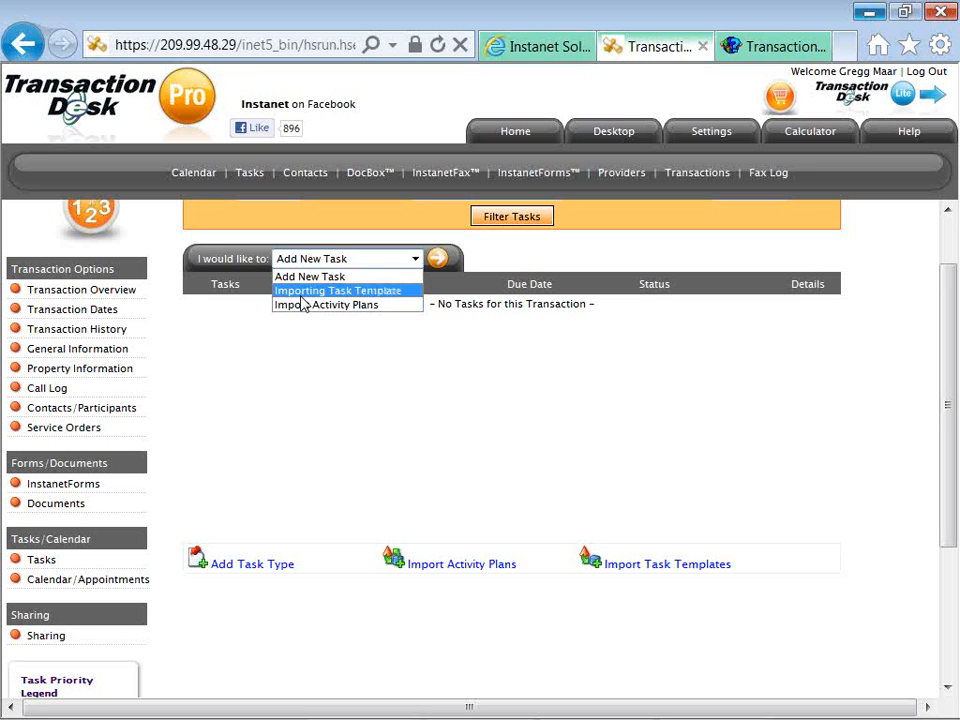
pyautogui.click(306, 336)
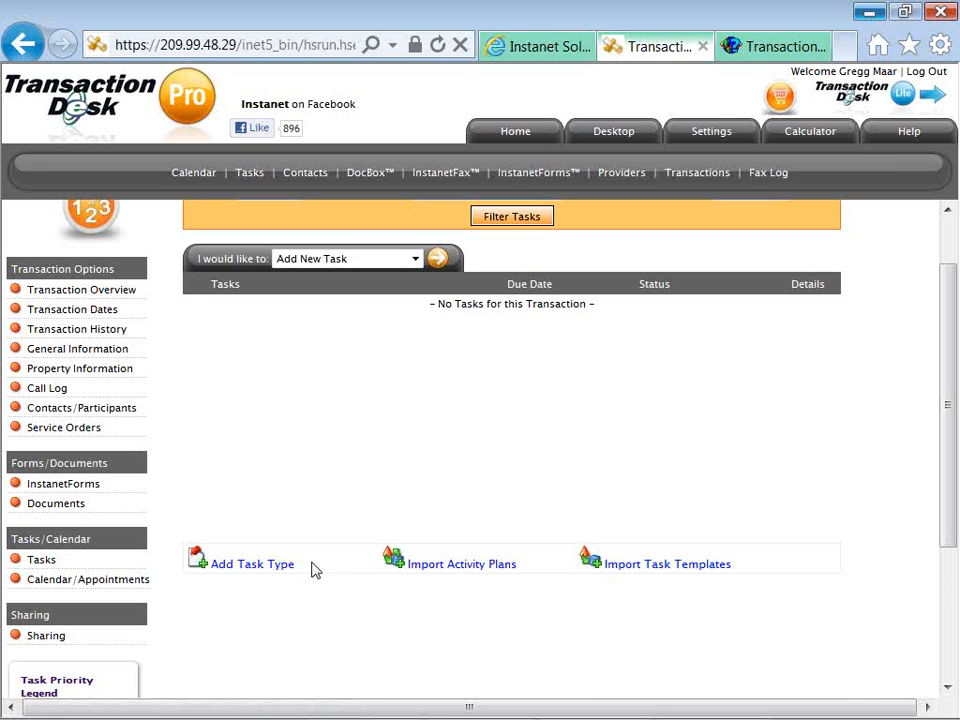
pyautogui.click(252, 566)
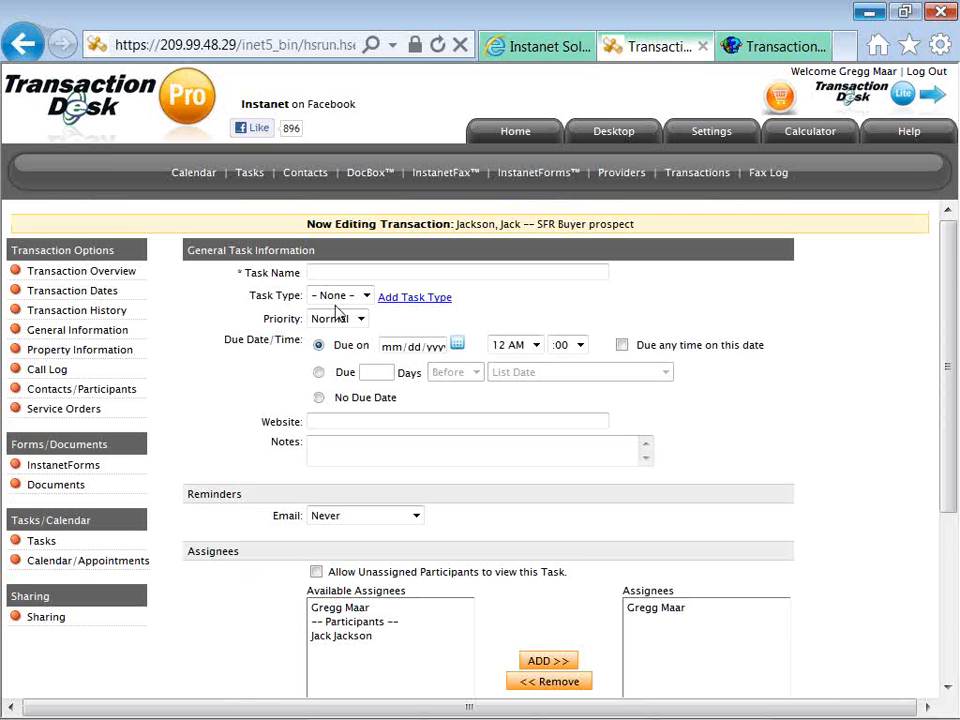
# Name the new task 'schedule Final Walk Through'.
pyautogui.click(323, 270)
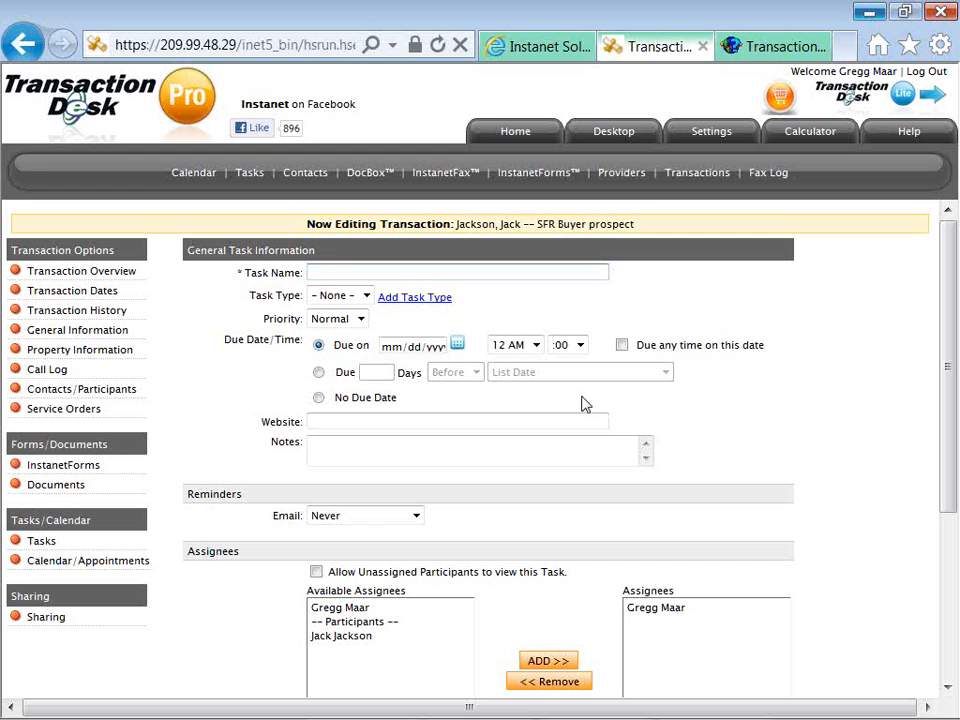
pyautogui.write('Final Walk Through')
pyautogui.press('Home')
pyautogui.write('schedule')
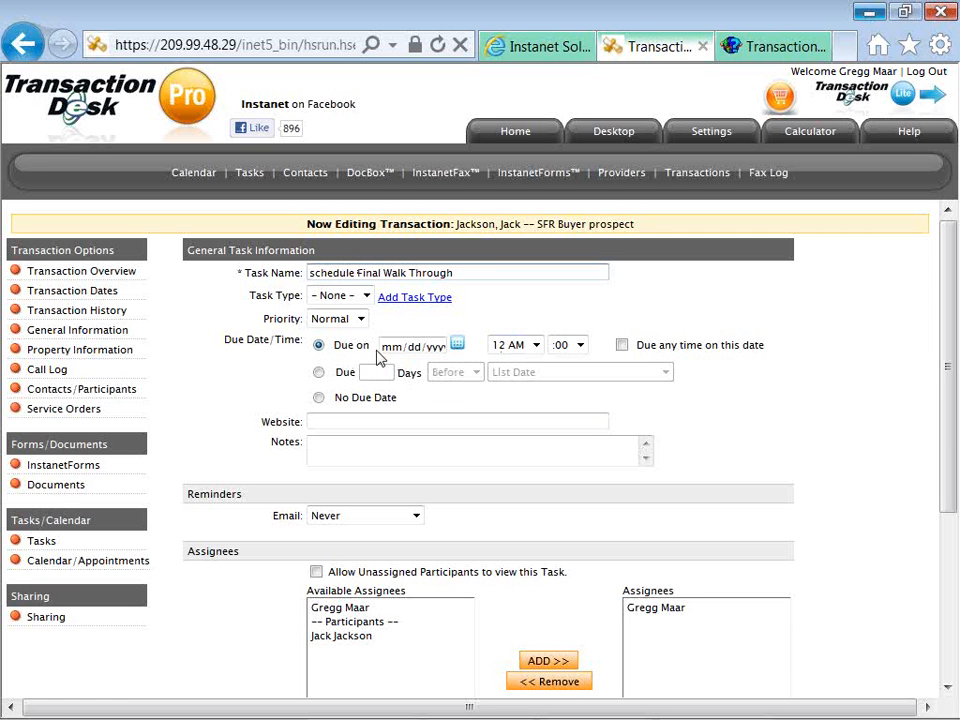
# Make the task due 5 days before the Closing Date of 02/11/2012.
pyautogui.click(319, 372)
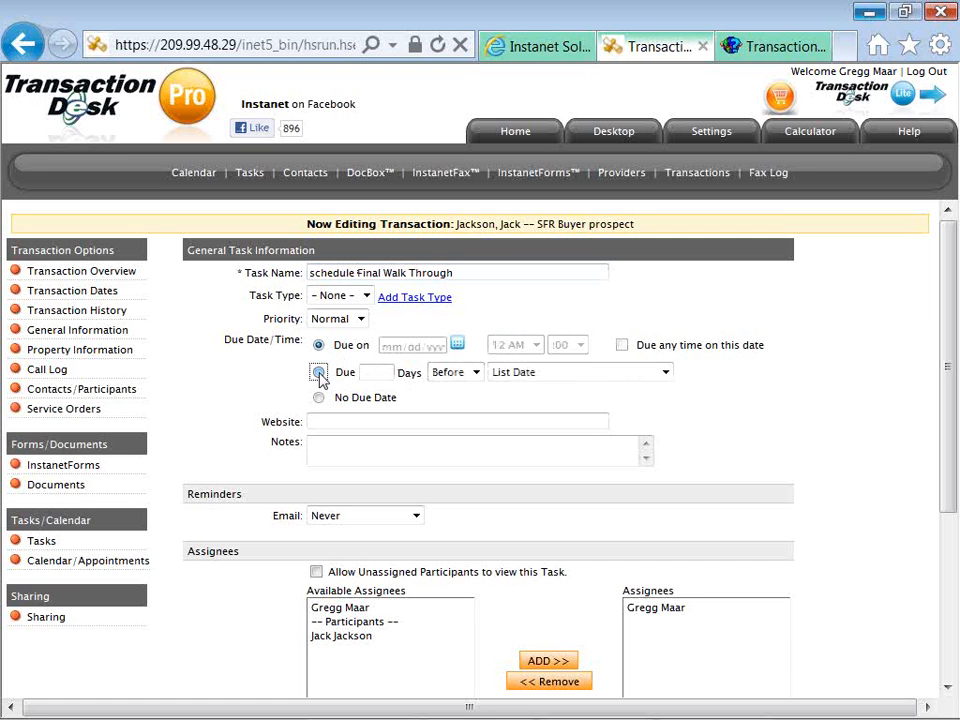
pyautogui.click(365, 373)
pyautogui.write('5')
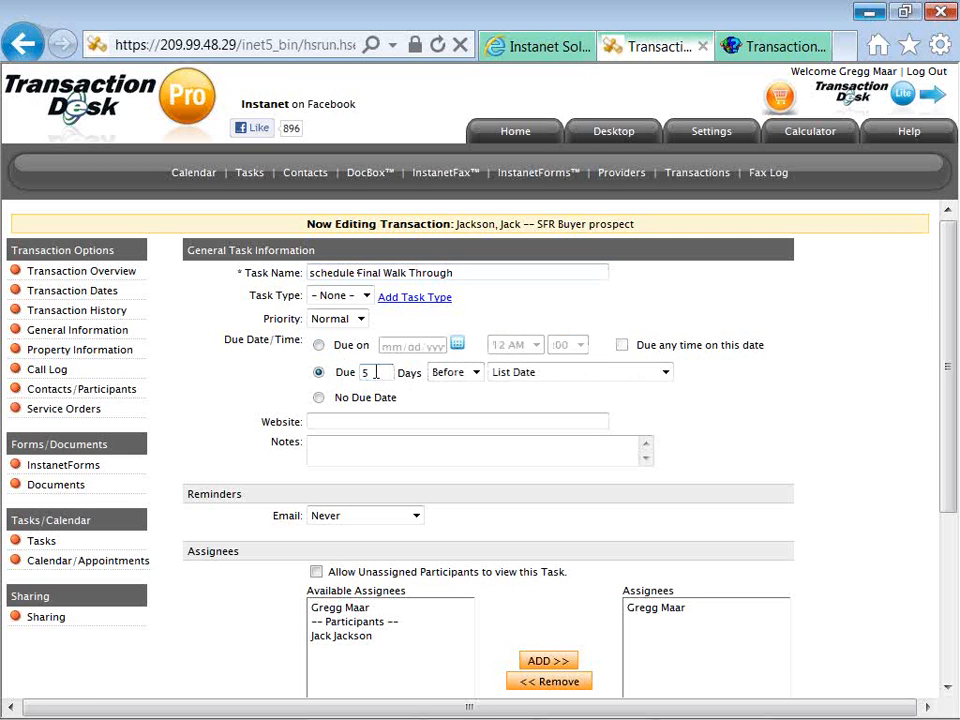
pyautogui.click(452, 374)
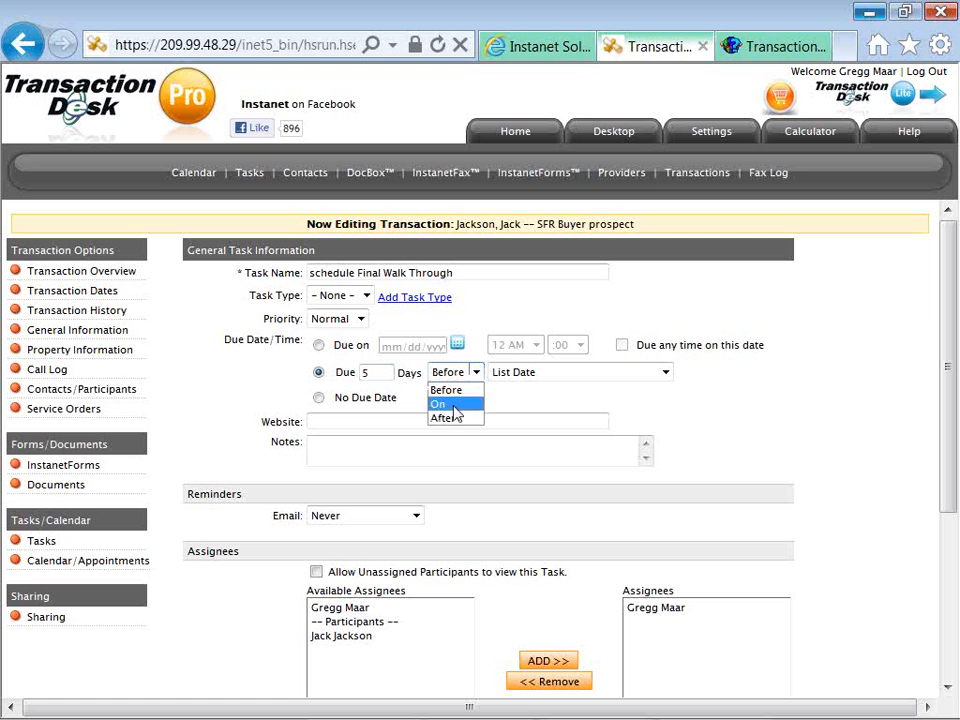
pyautogui.click(451, 393)
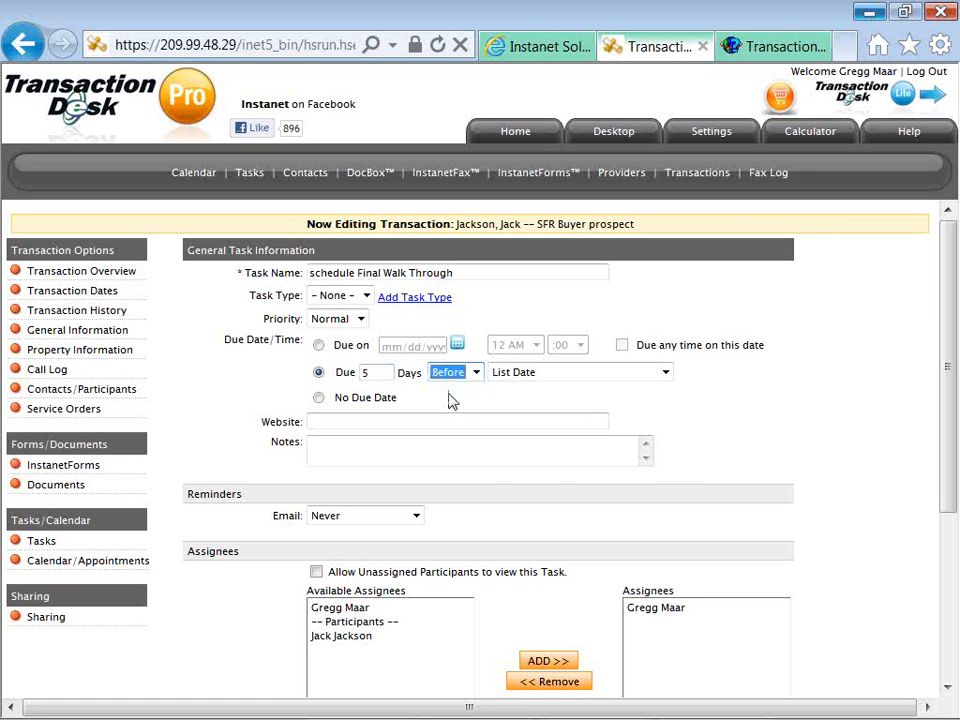
pyautogui.click(521, 380)
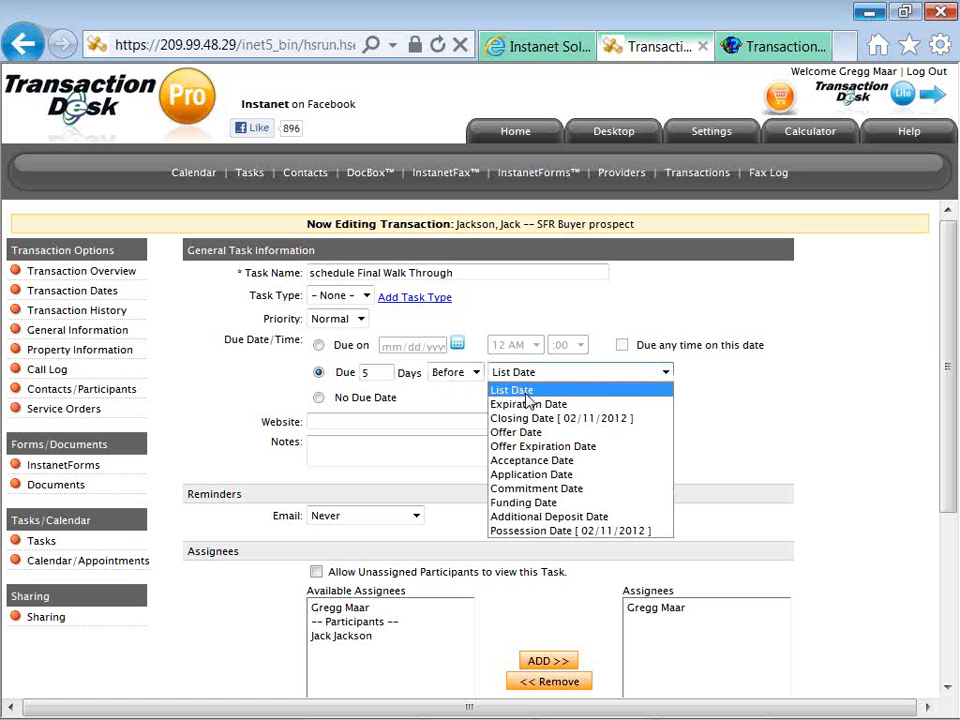
pyautogui.click(530, 420)
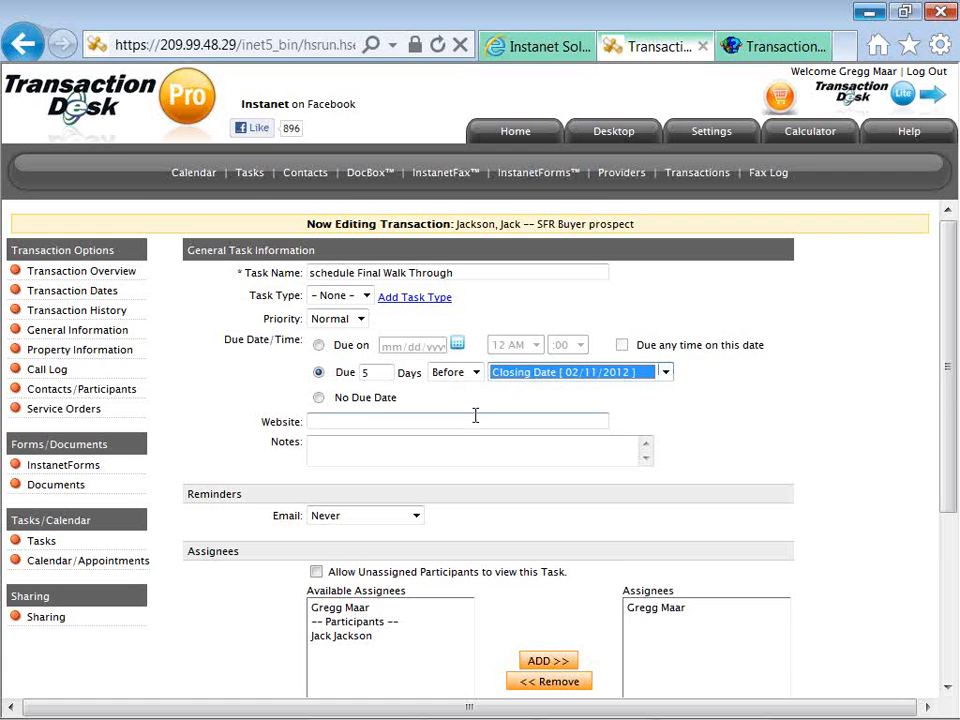
pyautogui.scroll(-1, 476, 414)
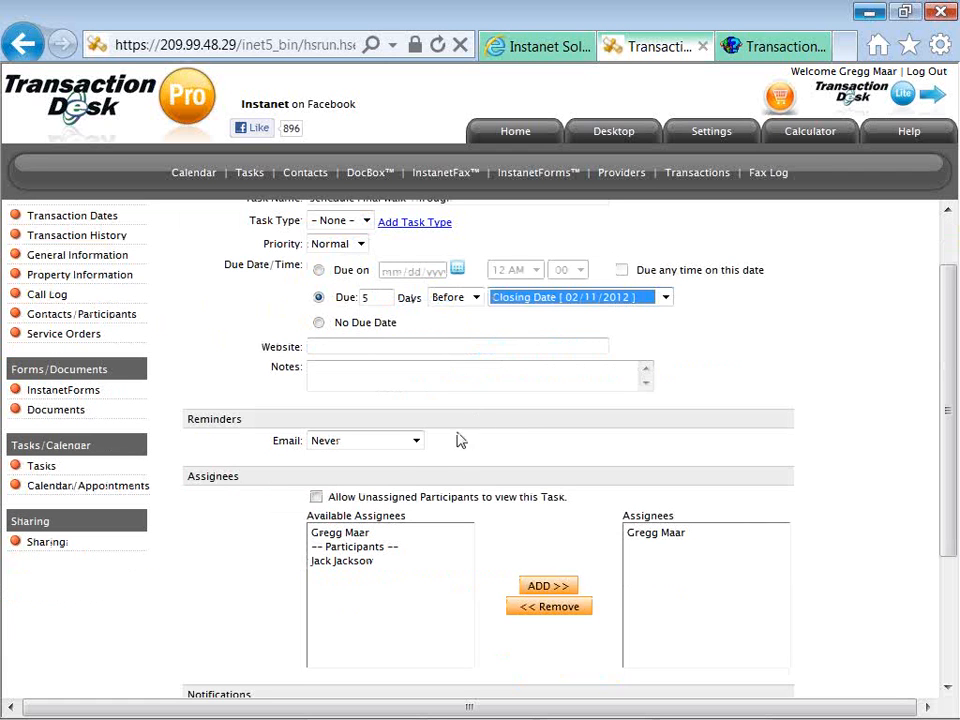
# Set the task's email reminder to 1 day before.
pyautogui.click(416, 441)
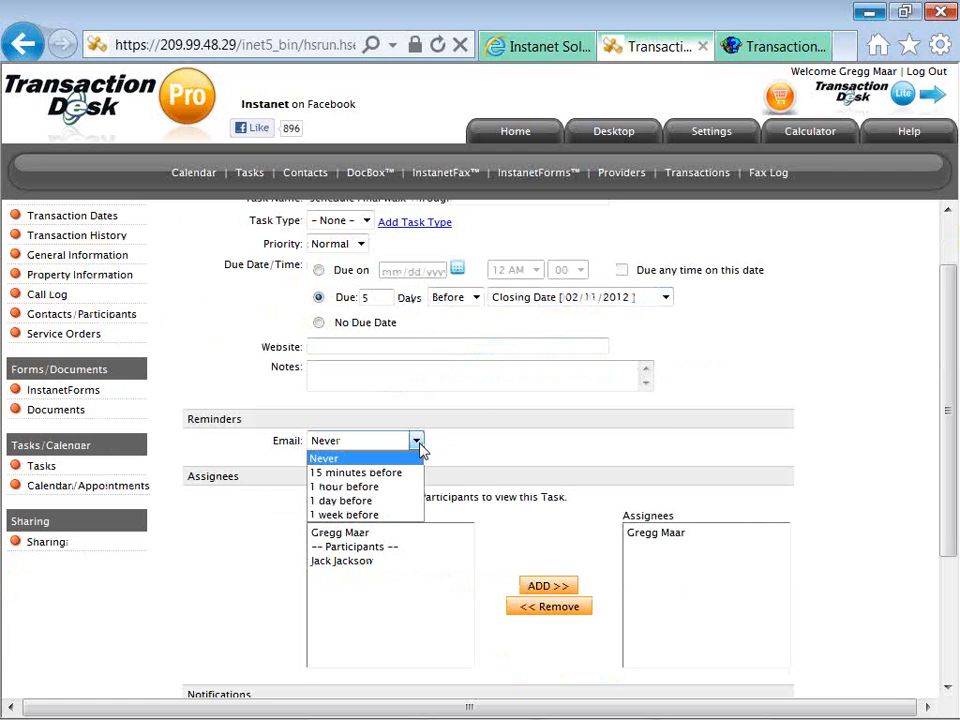
pyautogui.click(406, 500)
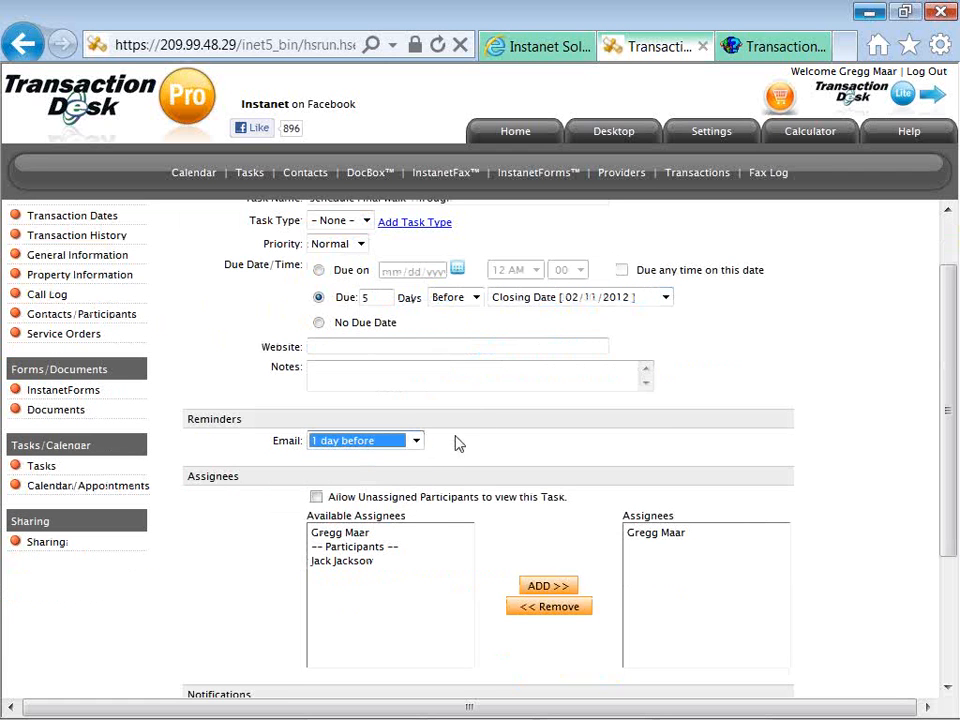
pyautogui.click(456, 441)
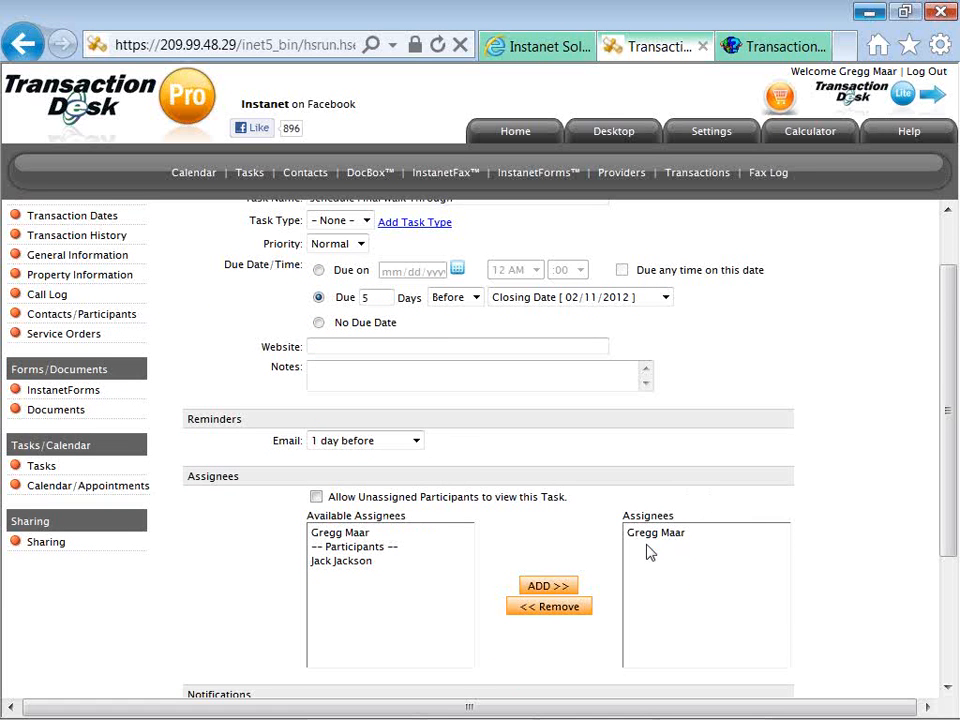
# Add the buyer participant as a second assignee alongside the agent.
pyautogui.click(345, 562)
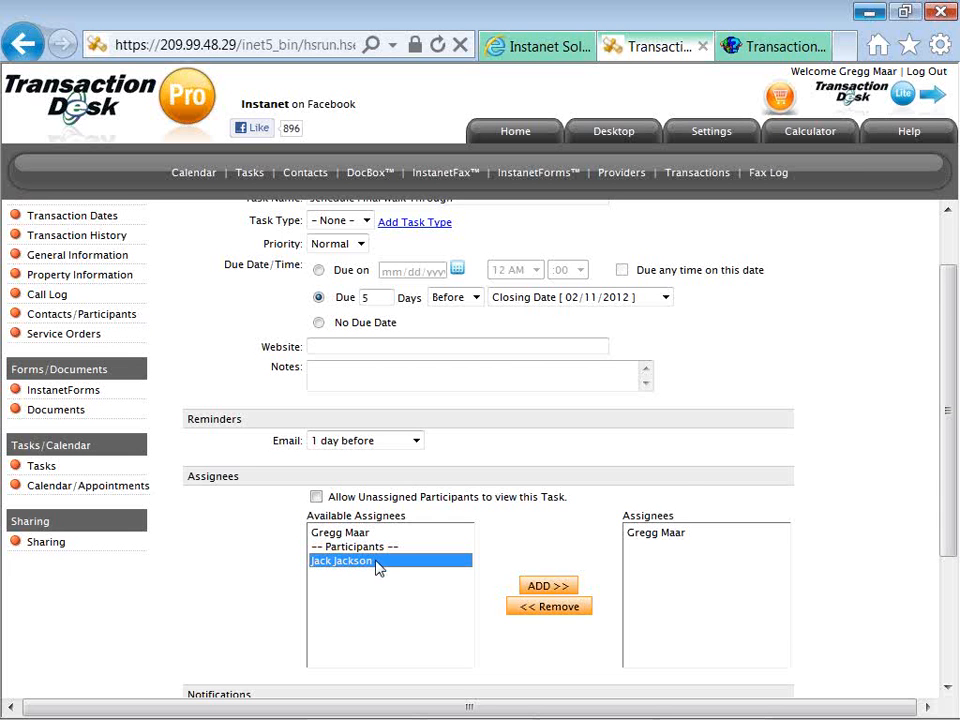
pyautogui.scroll(-2, 274, 601)
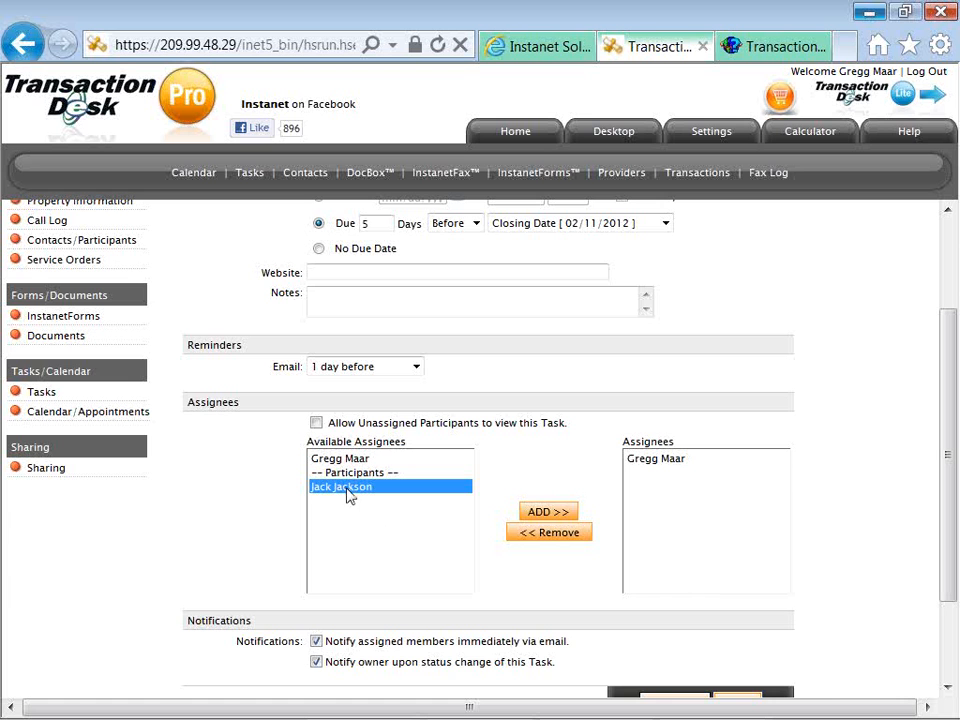
pyautogui.click(546, 510)
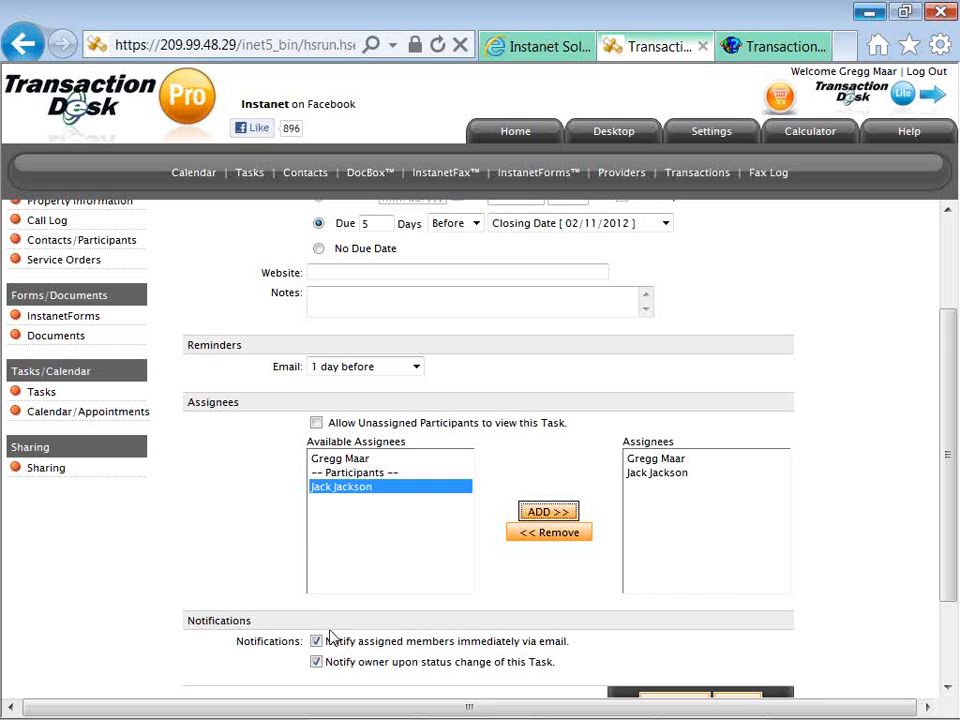
pyautogui.scroll(-2, 319, 622)
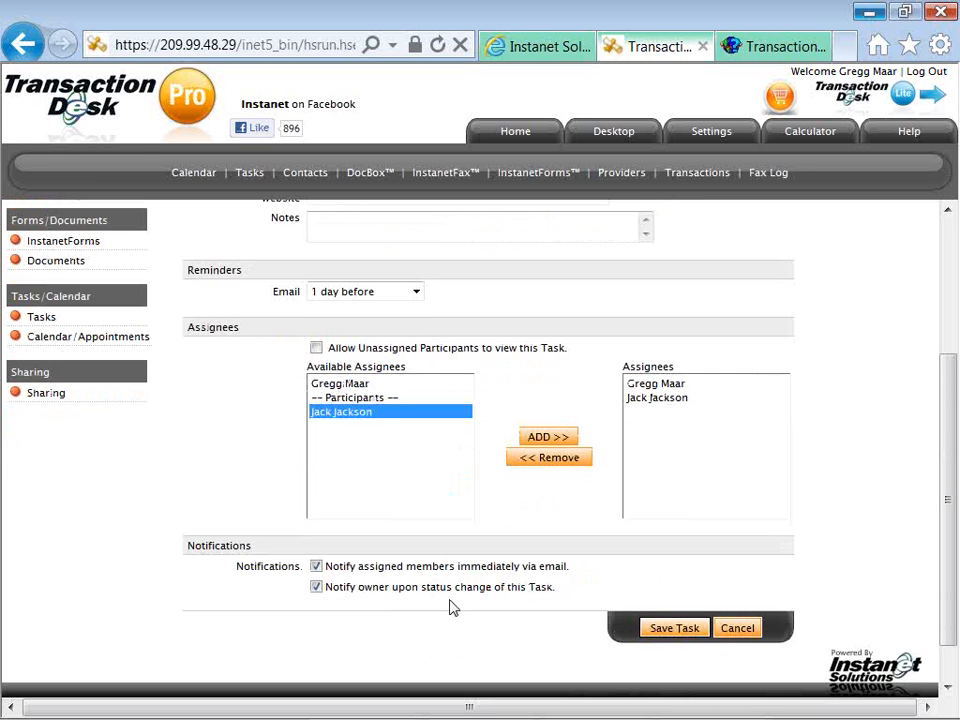
# Save the Final Walk Through task and return to the transaction's task list.
pyautogui.click(634, 627)
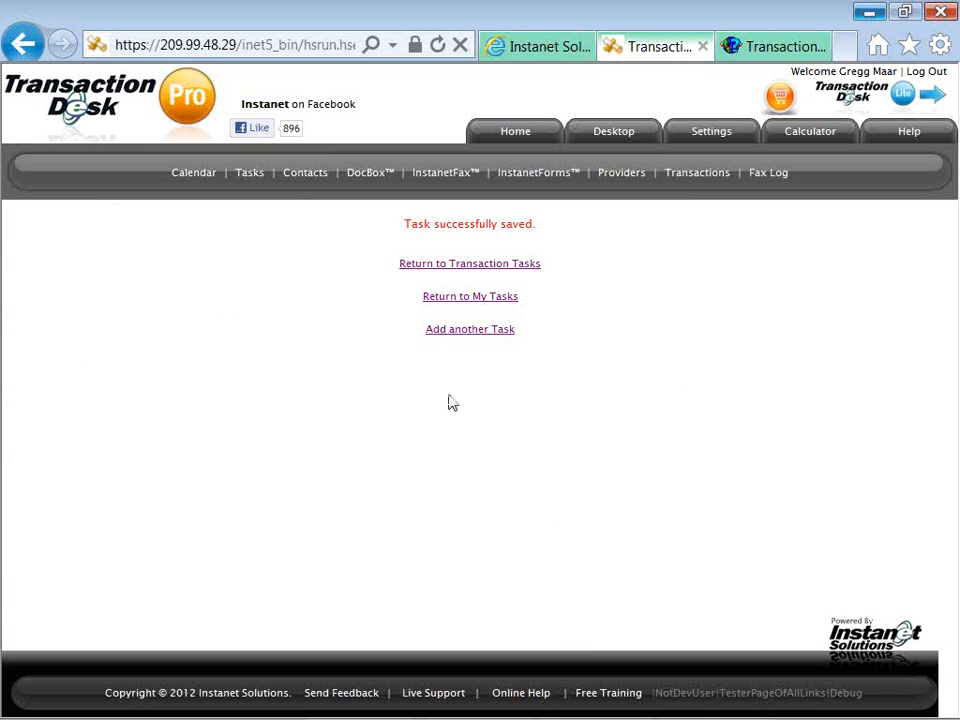
pyautogui.click(458, 268)
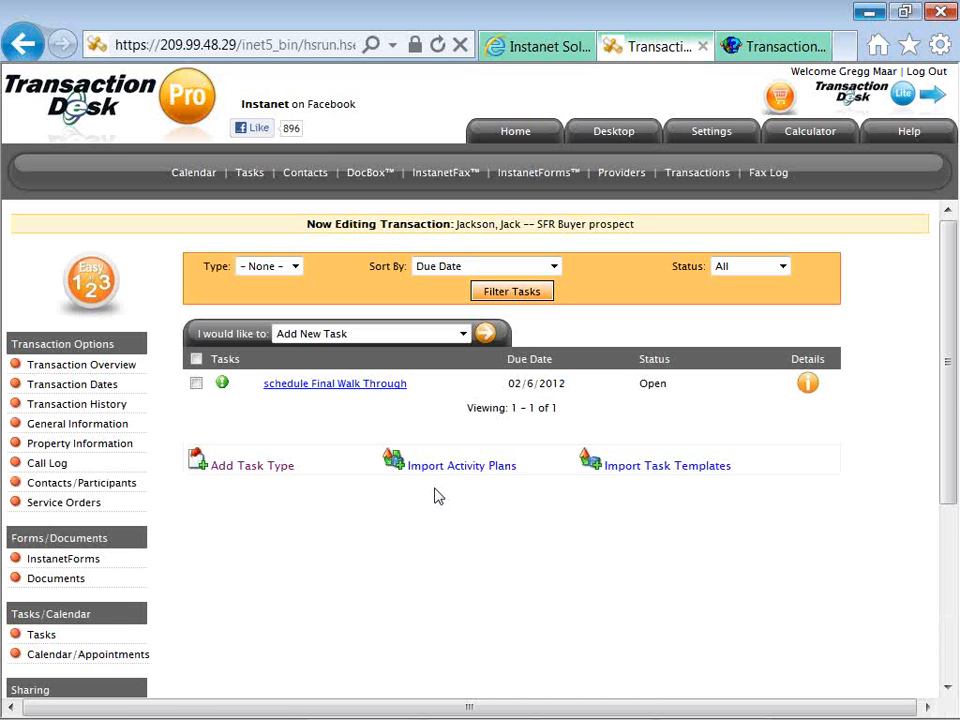
# Show all importable task templates and tick Lead Paint Disclosure.
pyautogui.click(645, 474)
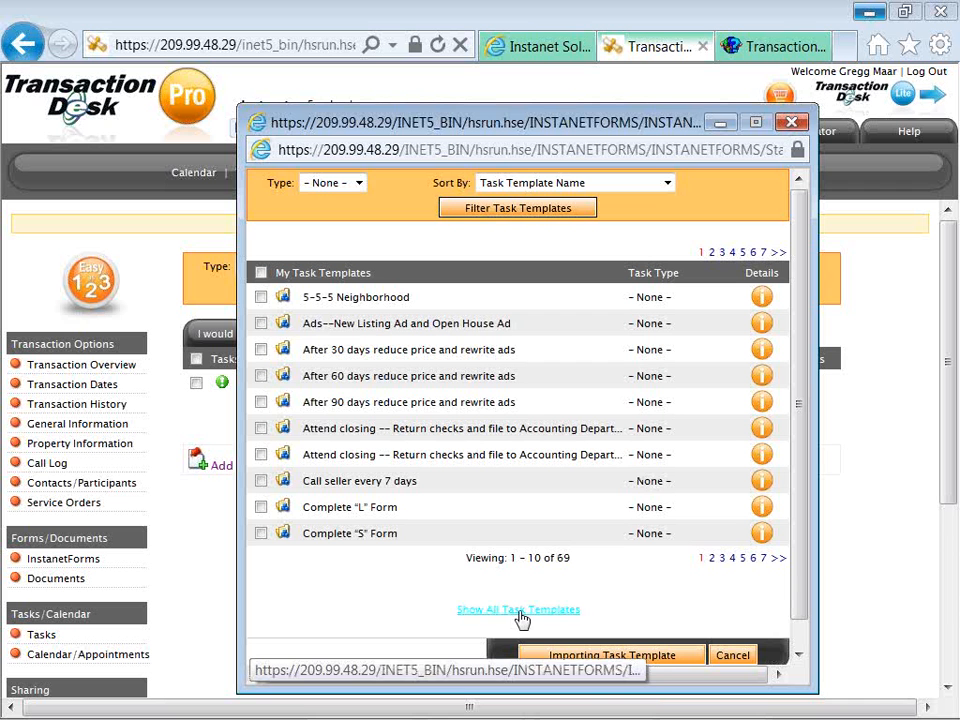
pyautogui.click(466, 614)
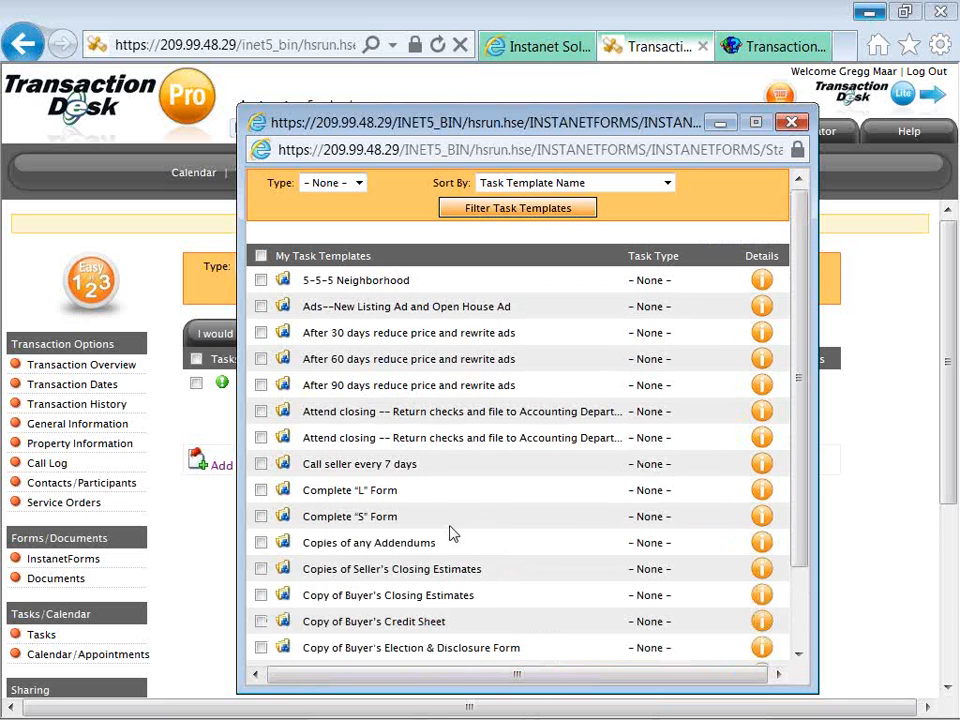
pyautogui.scroll(-5, 428, 521)
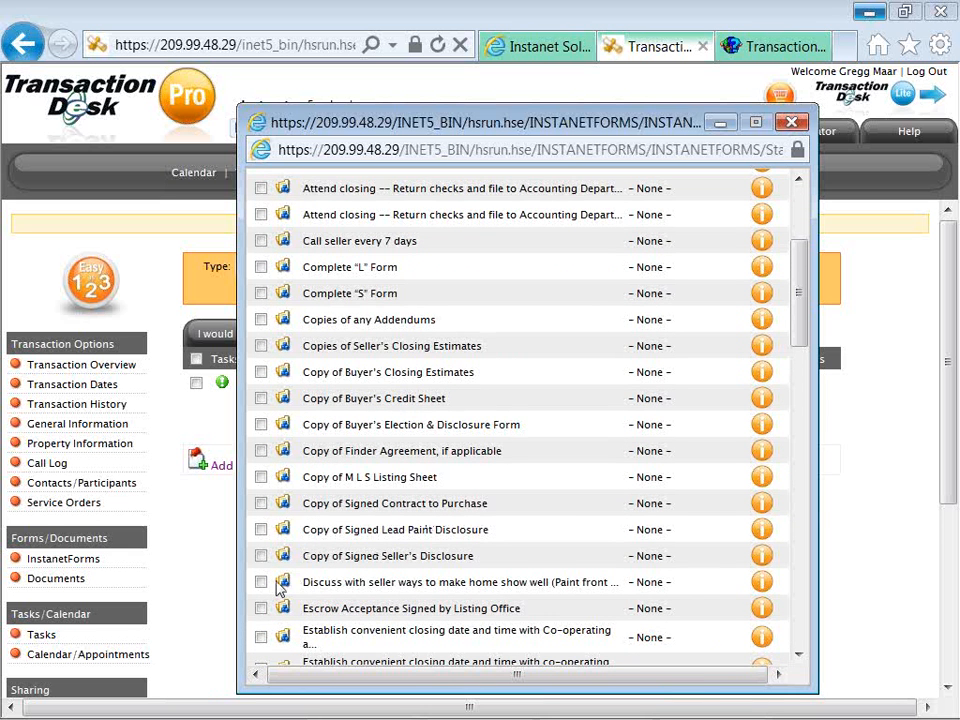
pyautogui.scroll(-6, 274, 590)
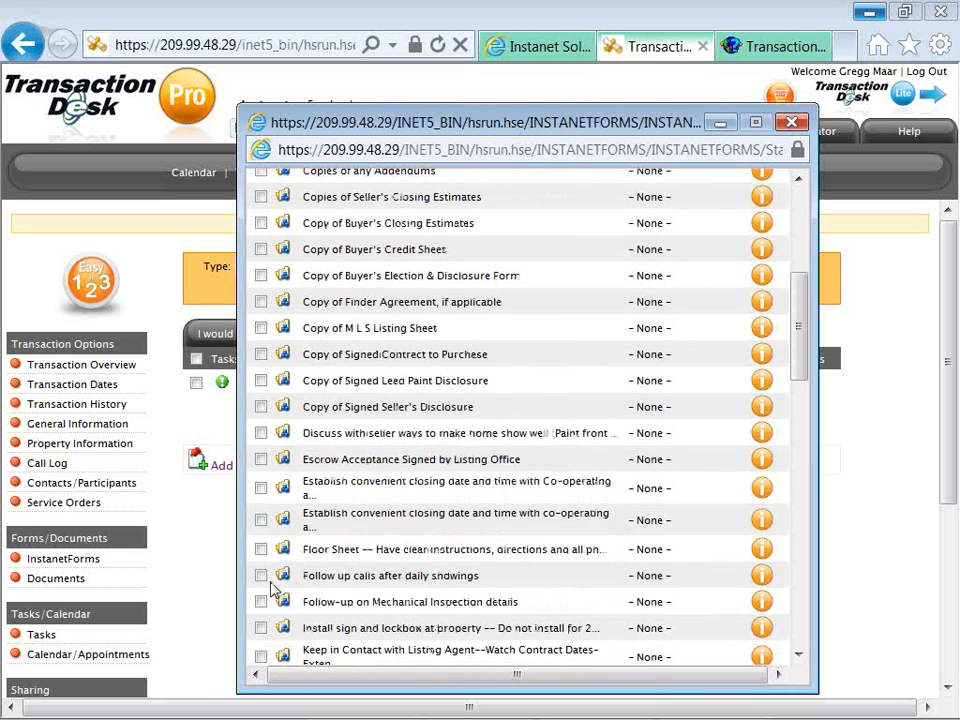
pyautogui.scroll(-1, 274, 590)
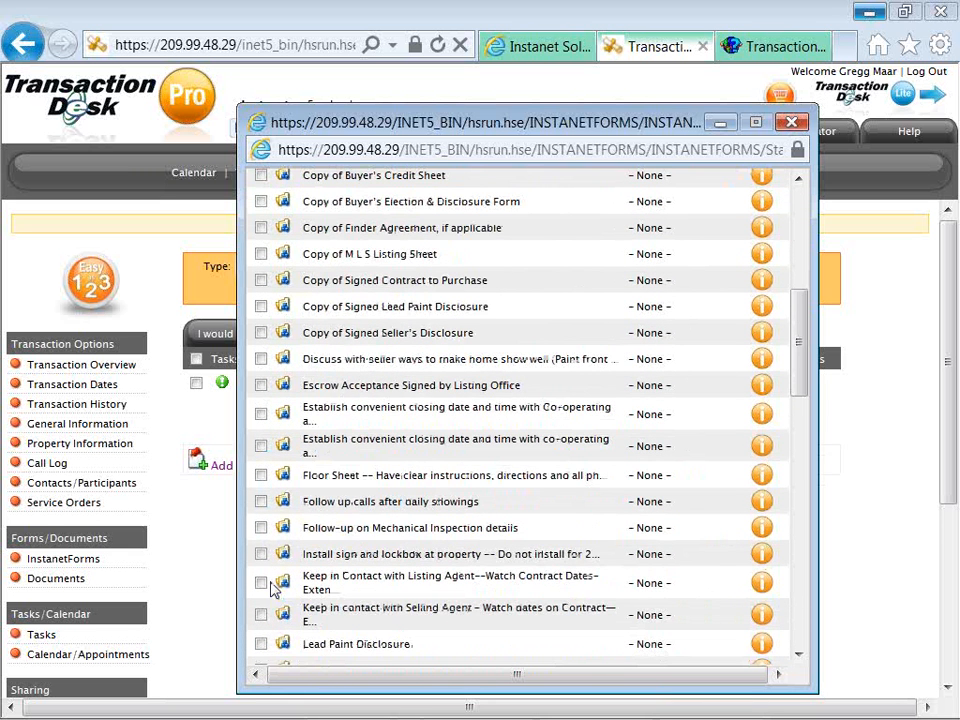
pyautogui.scroll(-2, 274, 585)
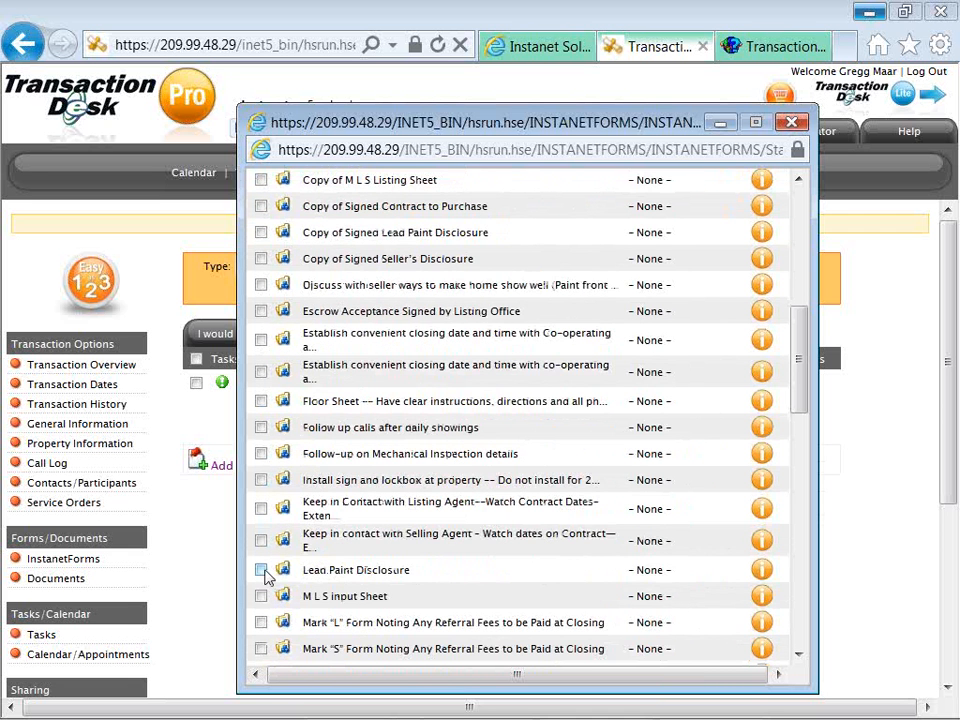
pyautogui.click(261, 571)
# Also tick Remind Buyer to Contact Utility Companies and import both templates.
pyautogui.scroll(-2, 285, 588)
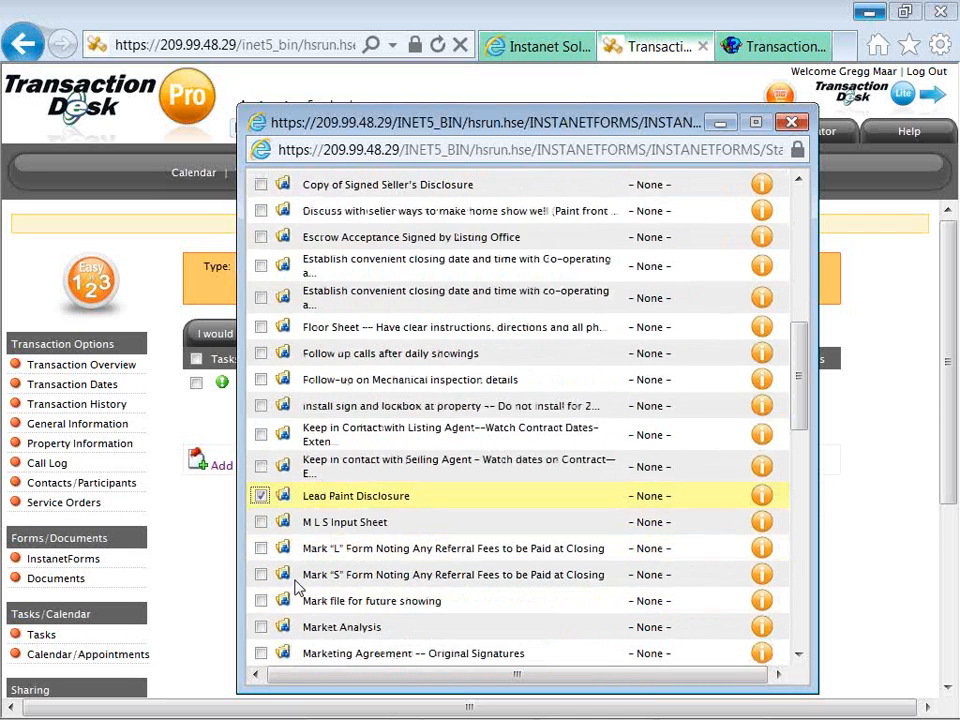
pyautogui.scroll(-6, 295, 588)
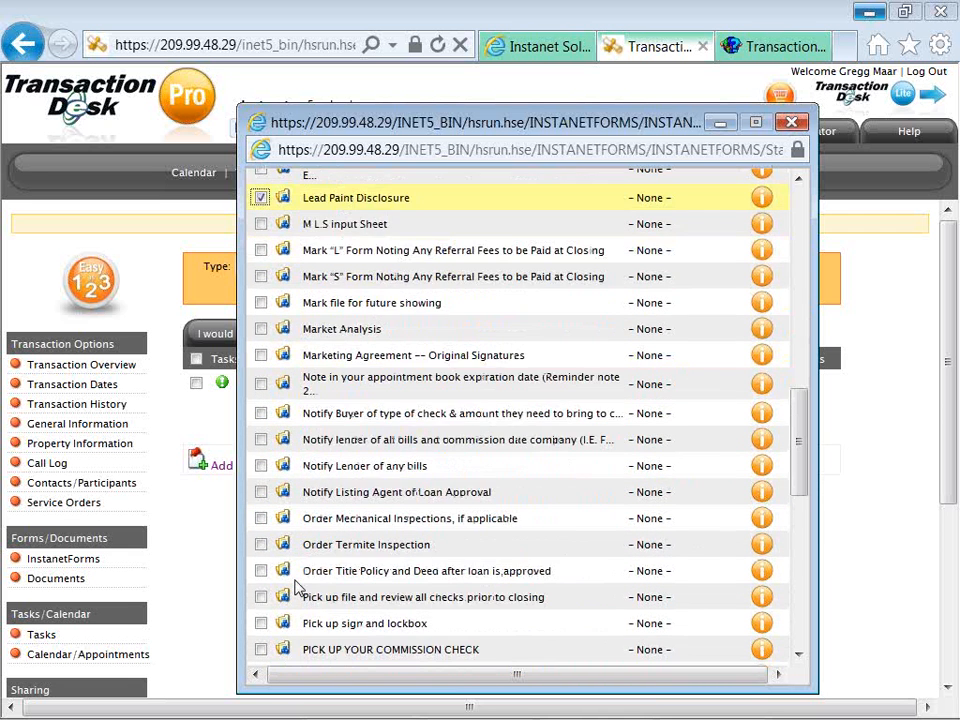
pyautogui.scroll(-5, 295, 588)
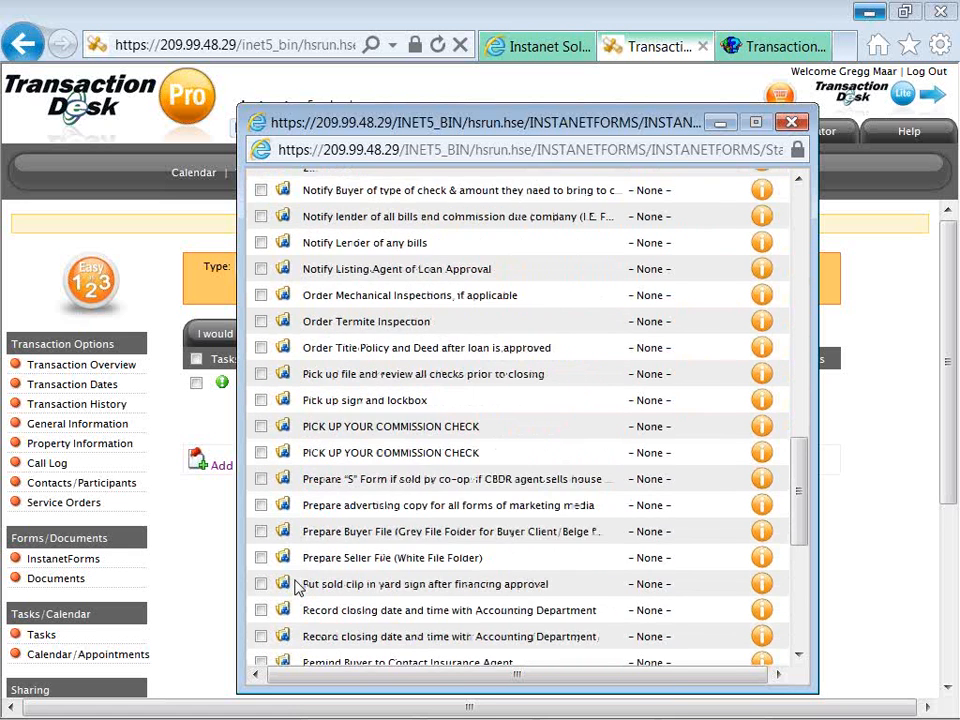
pyautogui.scroll(-5, 295, 588)
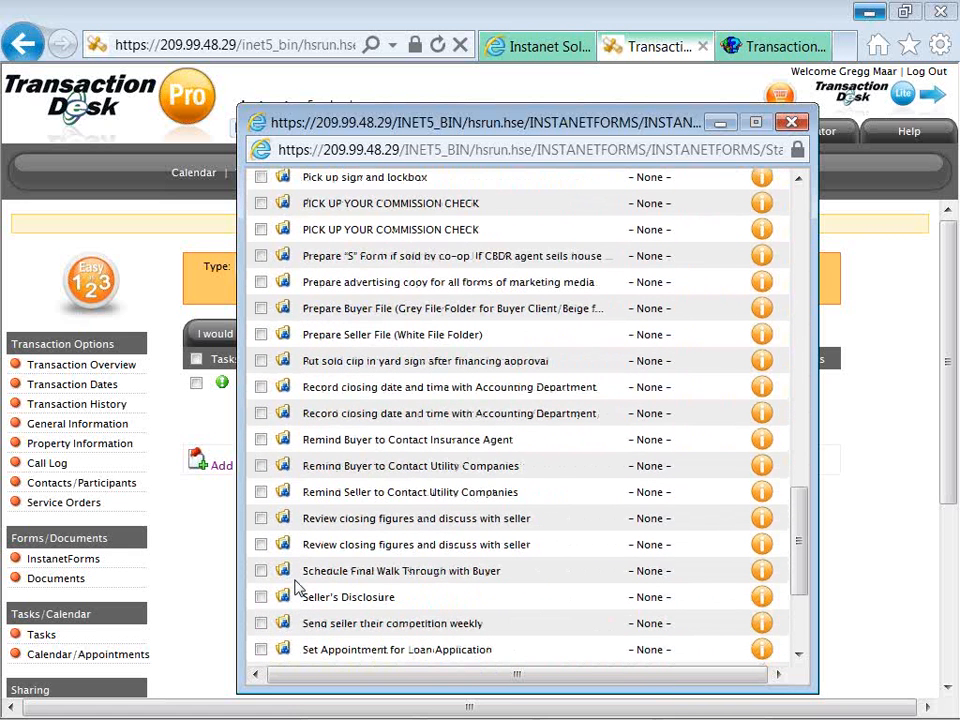
pyautogui.click(261, 465)
pyautogui.scroll(-5, 340, 617)
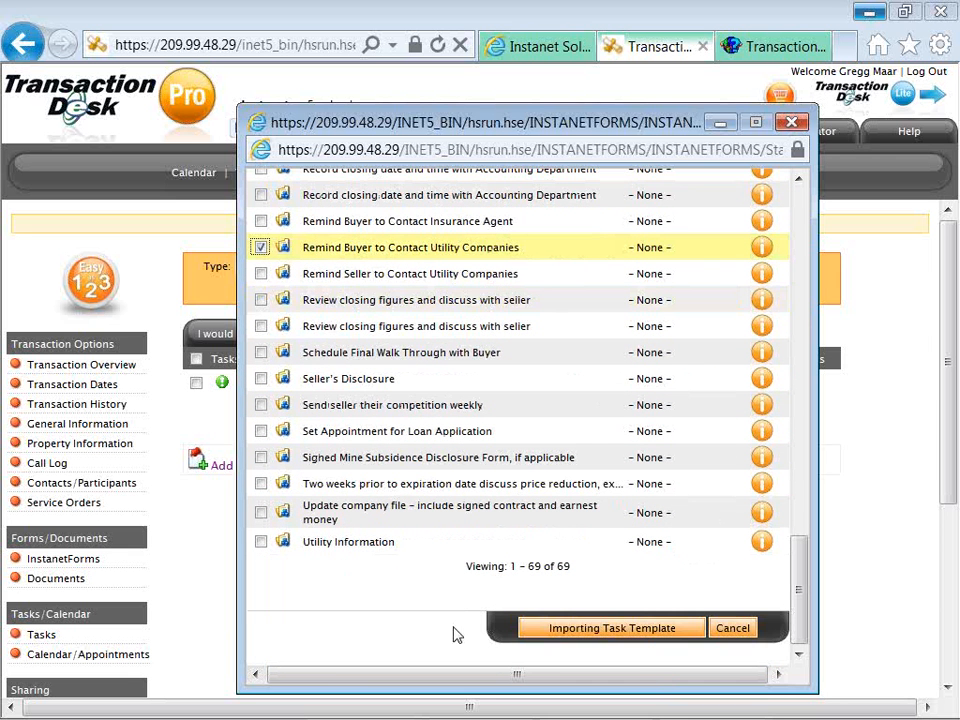
pyautogui.click(537, 630)
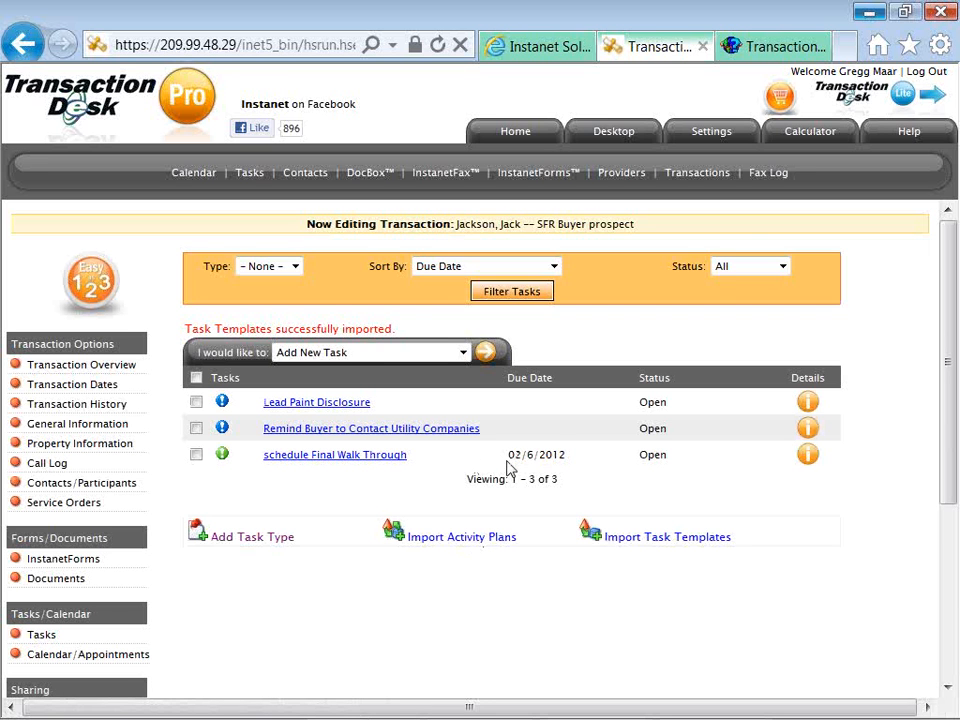
# Check the imported tasks' 02/6/2012 due date, then list the importable activity plans.
pyautogui.moveTo(504, 462); pyautogui.dragTo(553, 459)
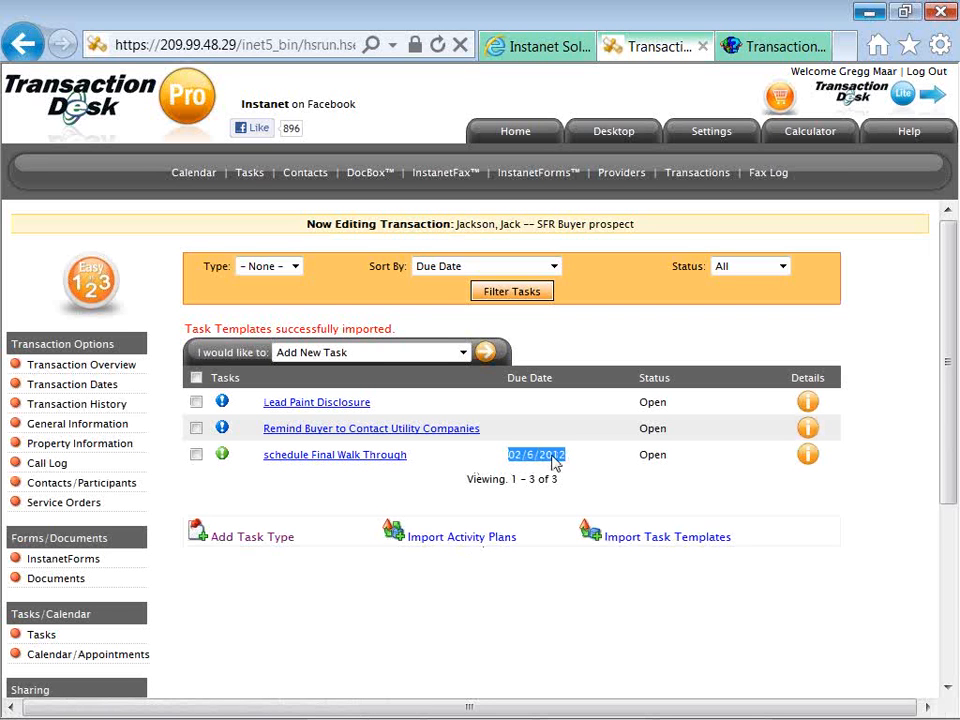
pyautogui.click(476, 459)
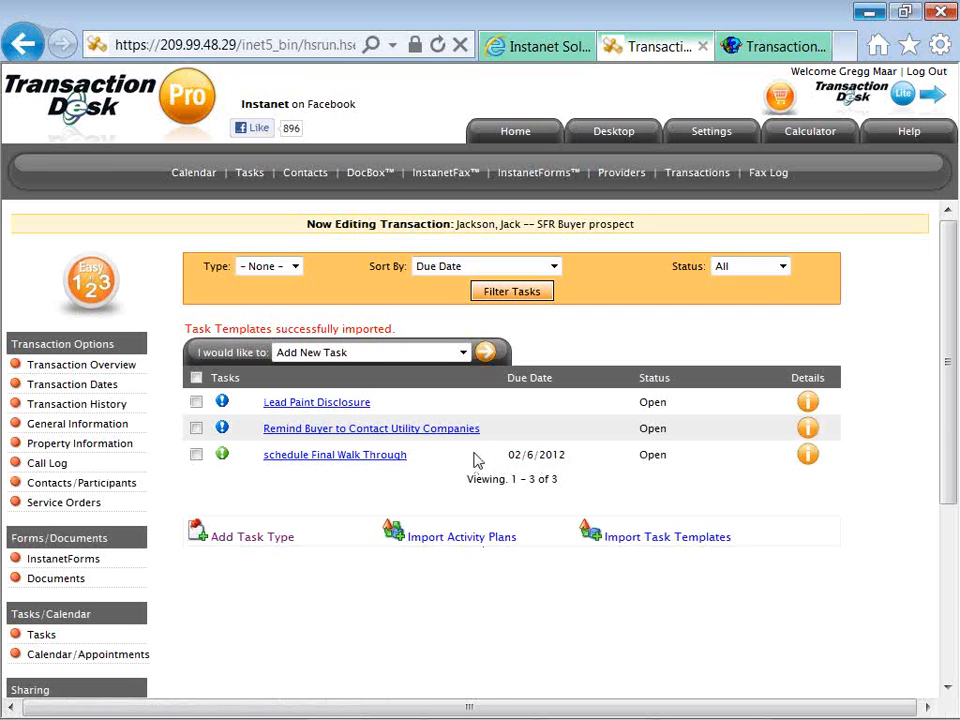
pyautogui.click(462, 545)
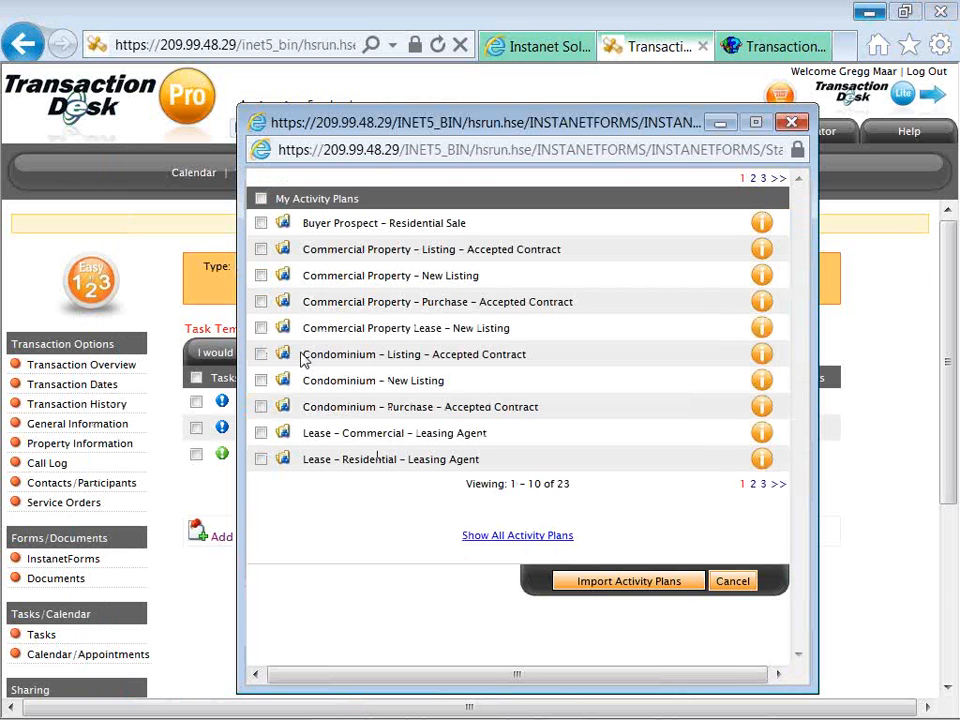
# Import the Buyer Prospect – Residential Sale plan and open its Pre-Qual Letter task.
pyautogui.click(262, 225)
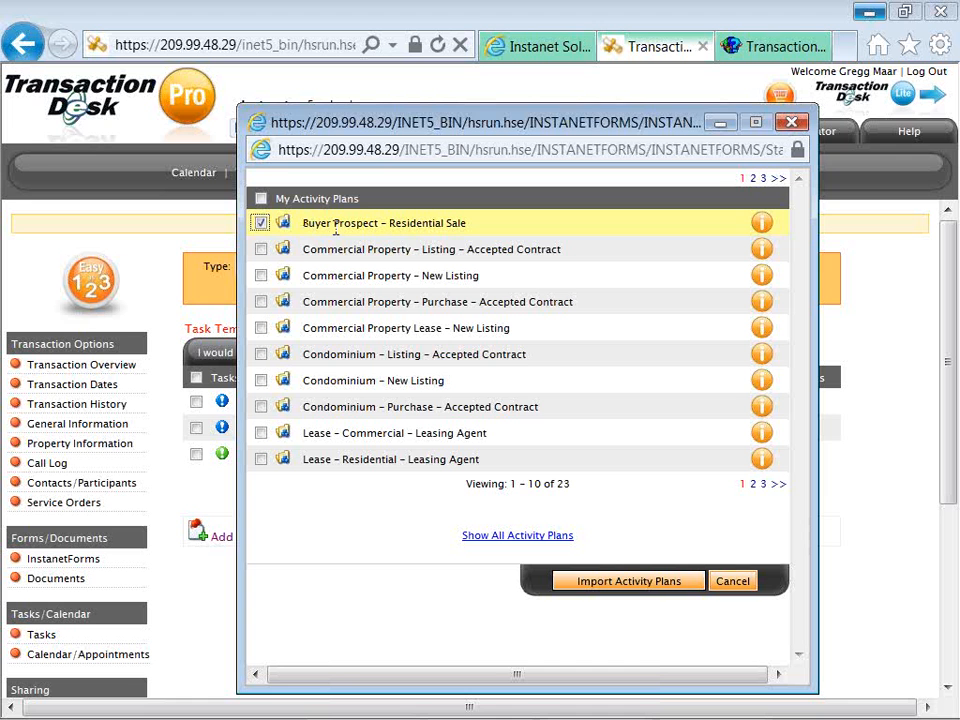
pyautogui.click(597, 582)
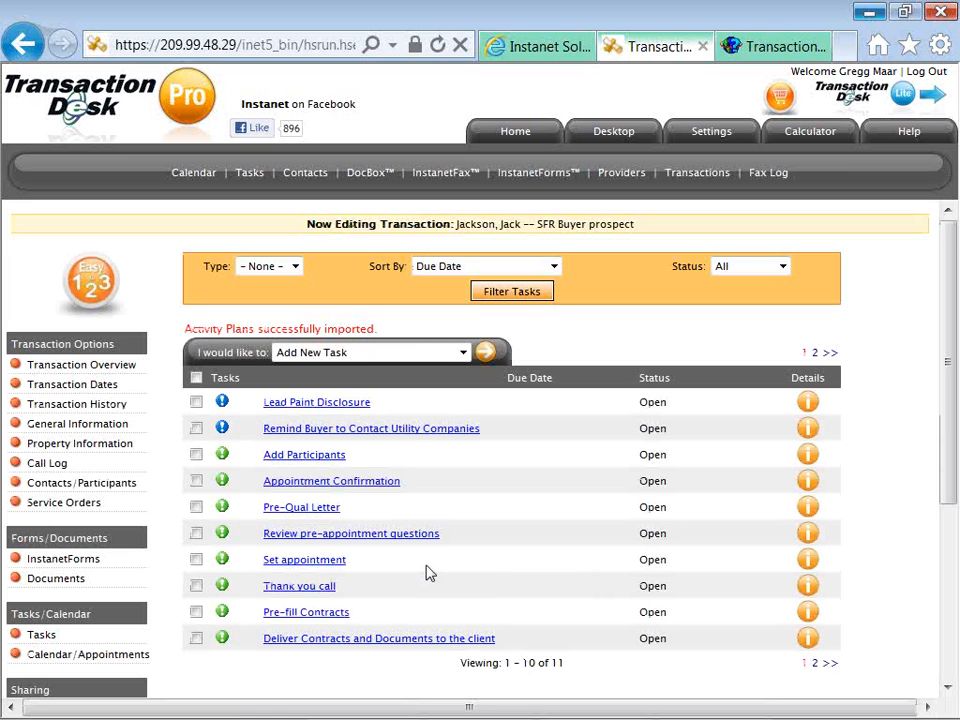
pyautogui.click(315, 510)
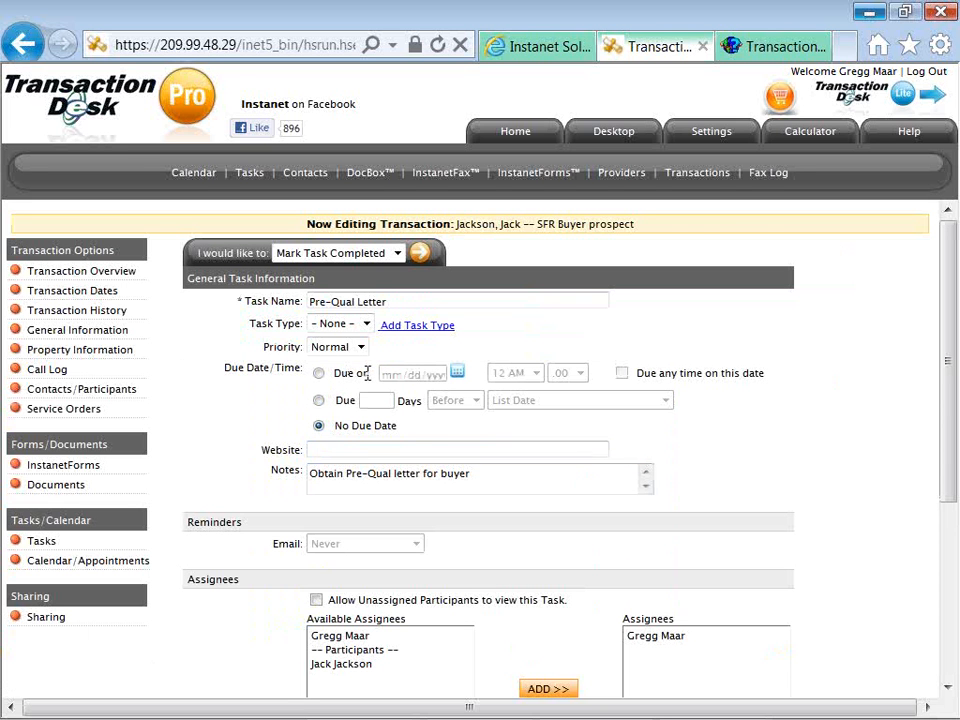
# Make the Pre-Qual Letter task due 2 days after the Application Date.
pyautogui.click(318, 401)
pyautogui.write('2')
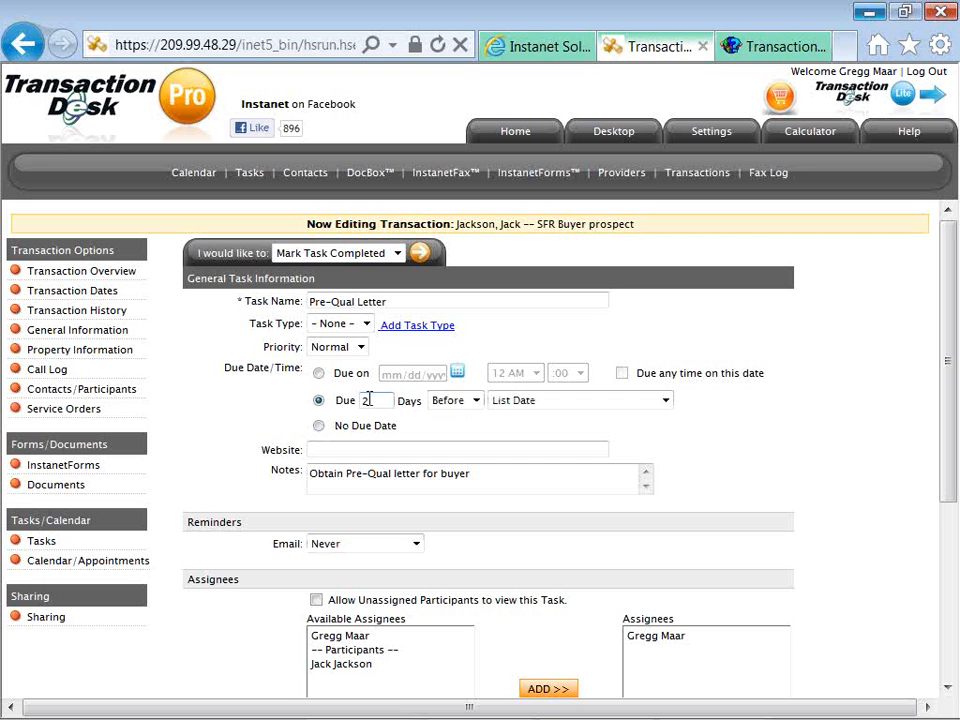
pyautogui.click(440, 400)
pyautogui.click(443, 446)
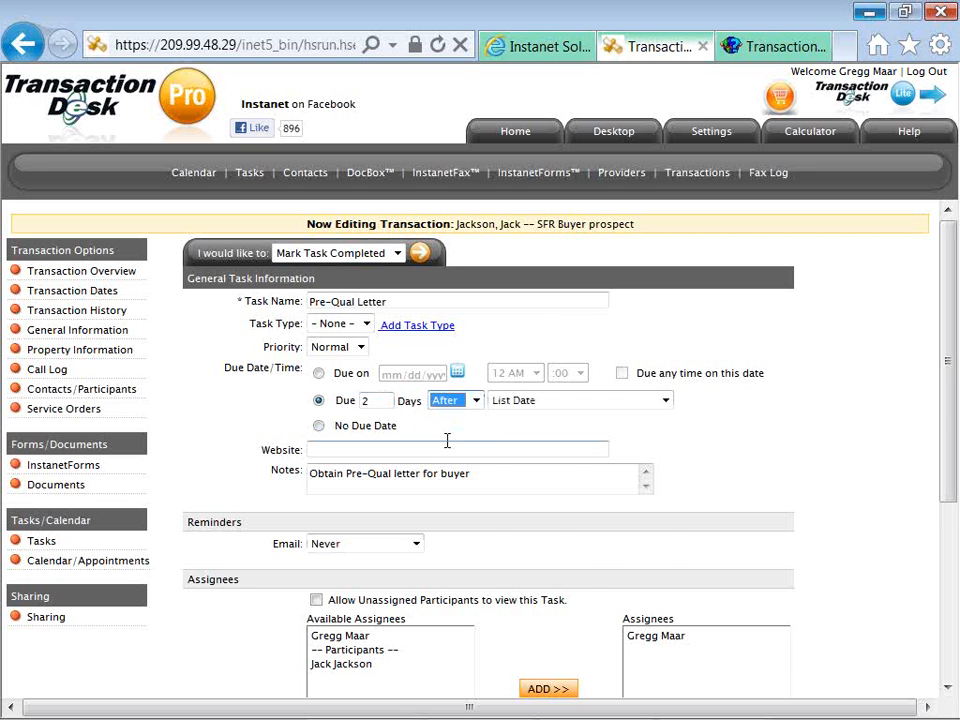
pyautogui.click(497, 400)
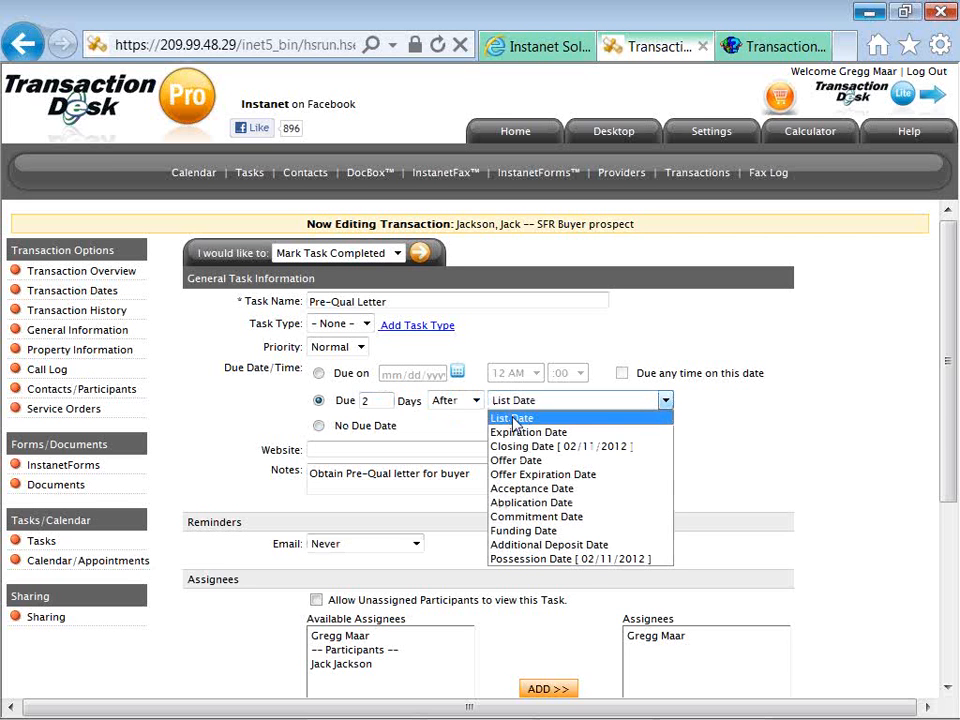
pyautogui.click(533, 503)
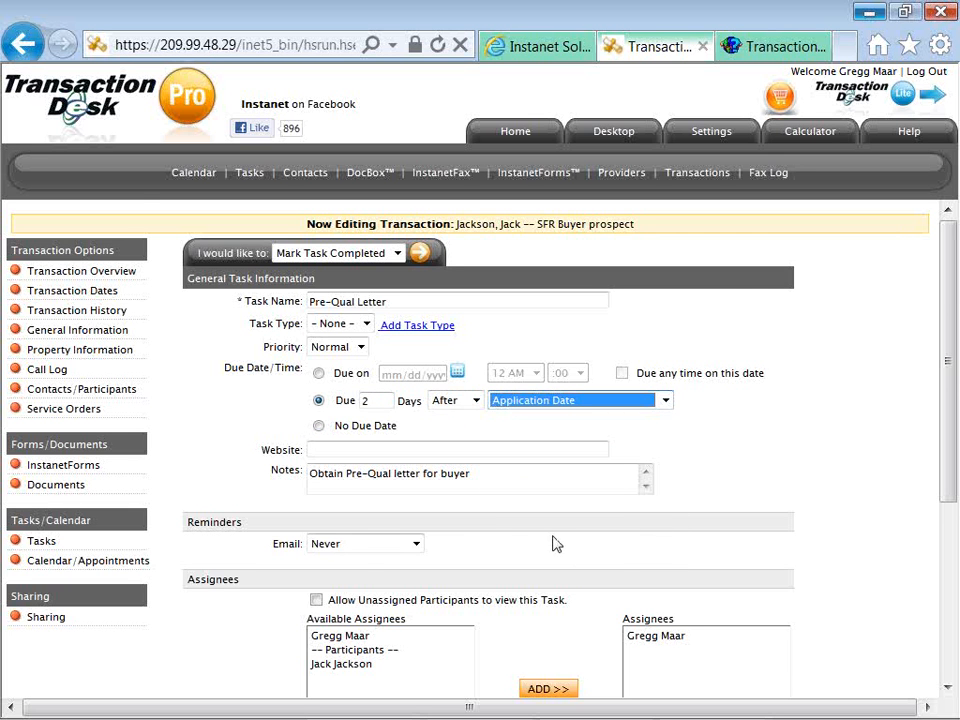
pyautogui.scroll(-3, 553, 540)
pyautogui.scroll(-1, 520, 538)
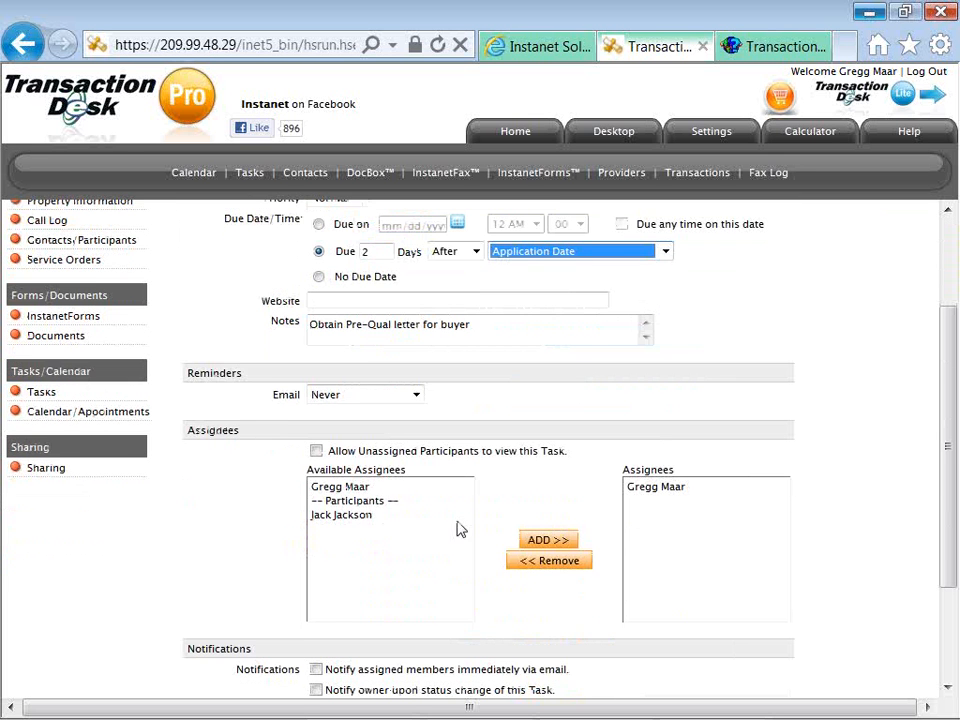
# Add the buyer as assignee, enable both email notifications, and save the task.
pyautogui.click(379, 515)
pyautogui.click(540, 545)
pyautogui.scroll(-2, 540, 548)
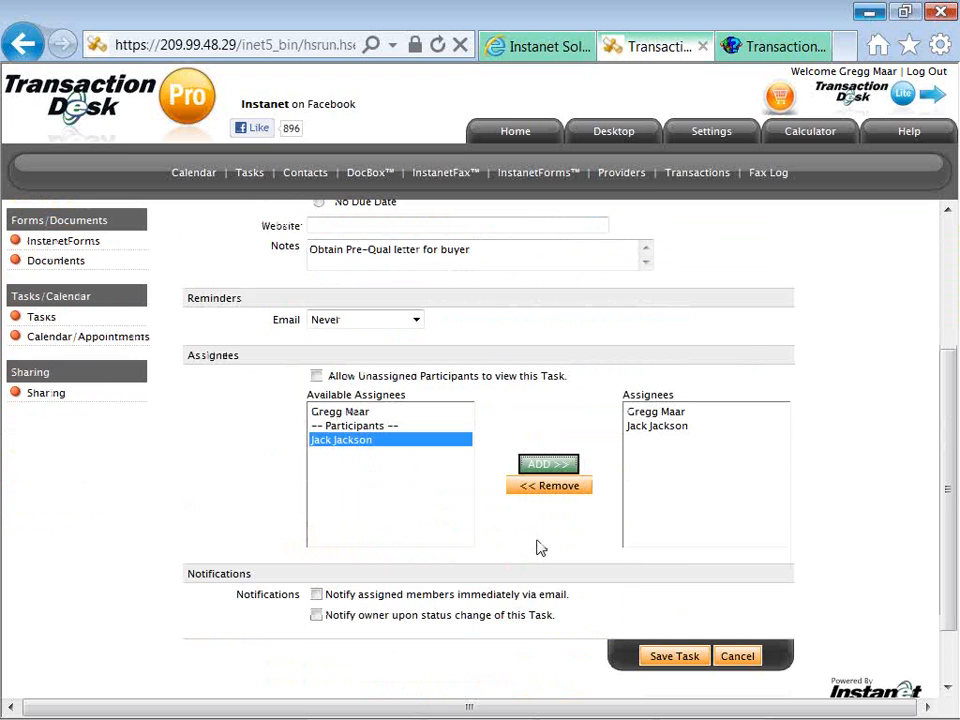
pyautogui.click(316, 595)
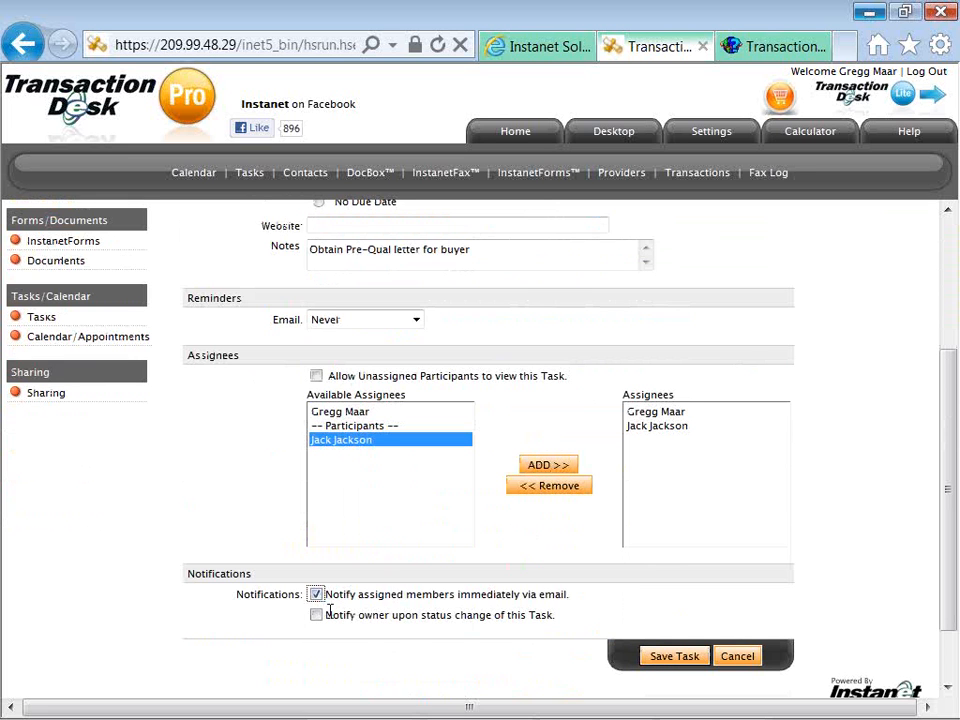
pyautogui.click(316, 615)
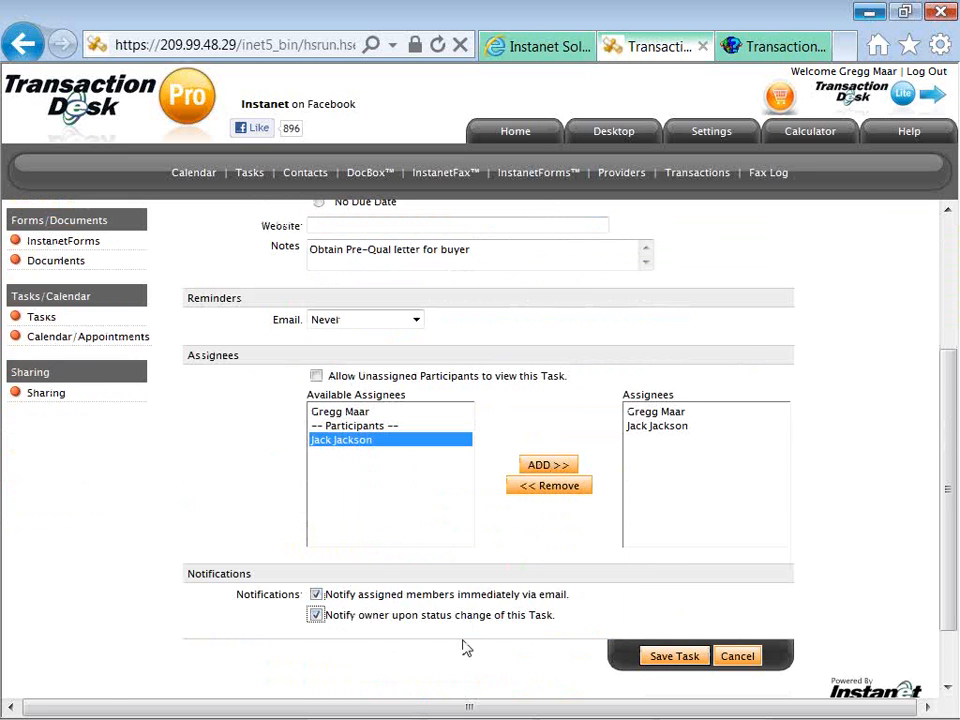
pyautogui.click(650, 658)
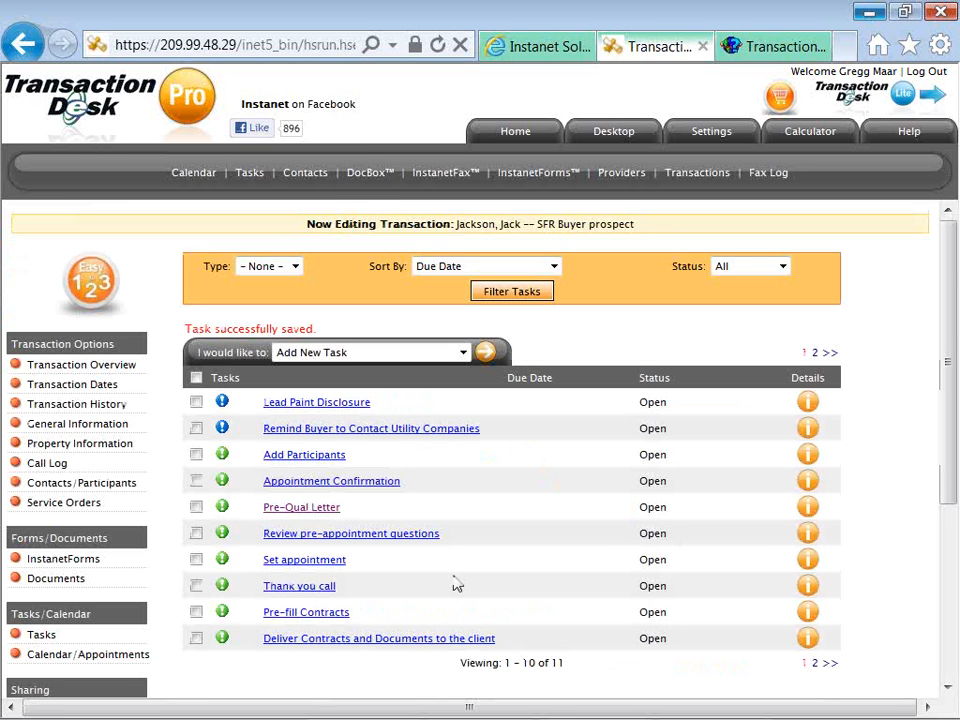
# Go to the transaction's Sharing page, showing it is not shared with anyone.
pyautogui.scroll(-2, 435, 549)
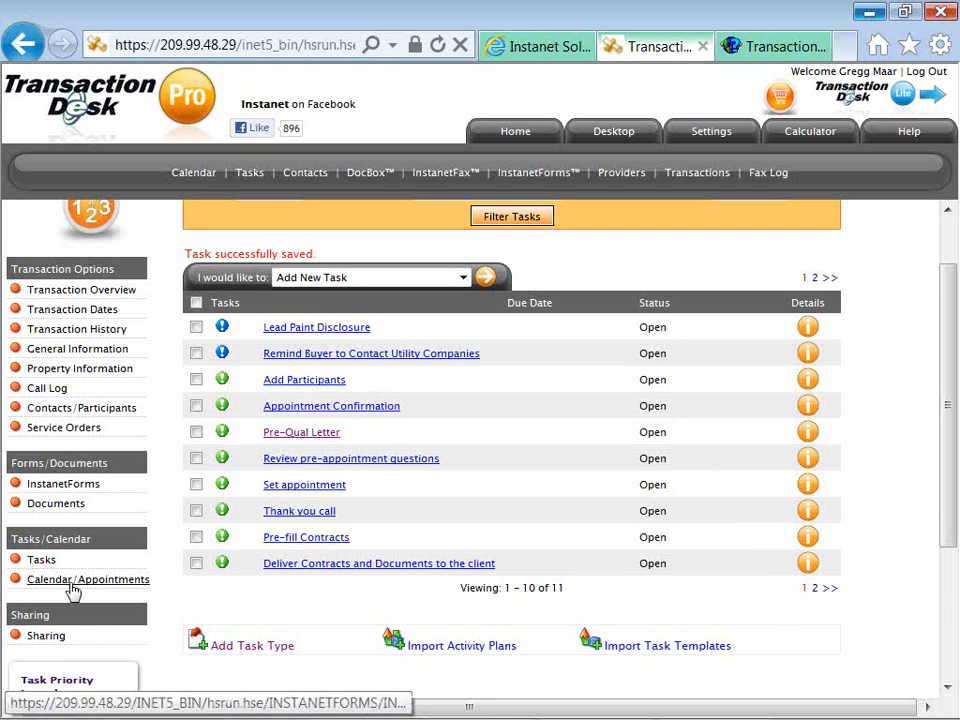
pyautogui.scroll(-1, 72, 590)
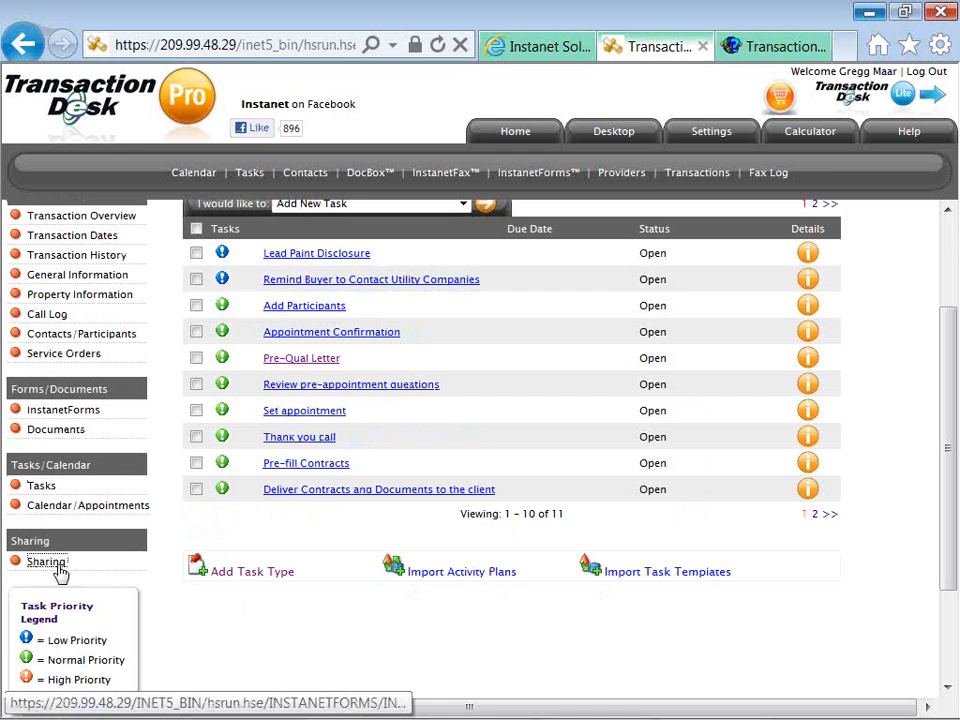
pyautogui.click(46, 562)
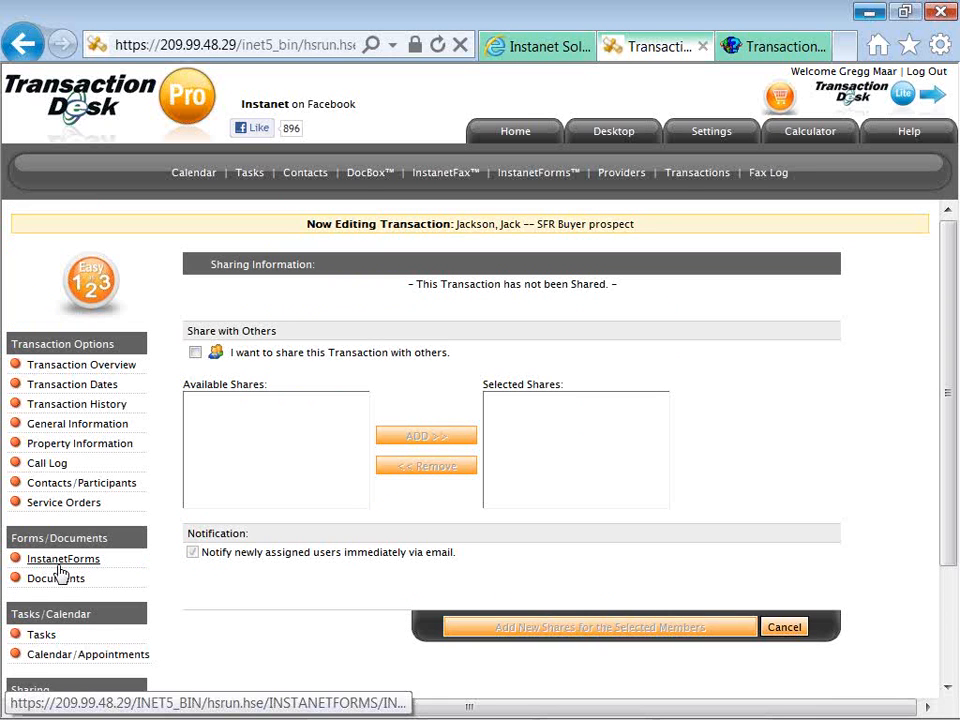
# Return to the transaction overview and select MLS number 203520 to copy it.
pyautogui.scroll(-1, 124, 574)
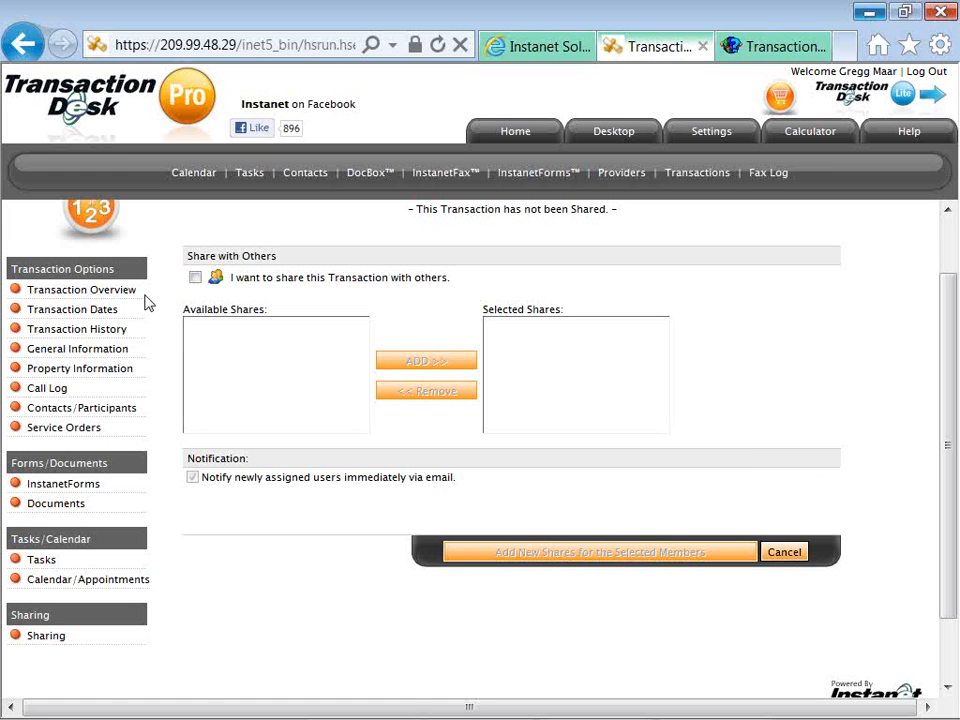
pyautogui.click(130, 290)
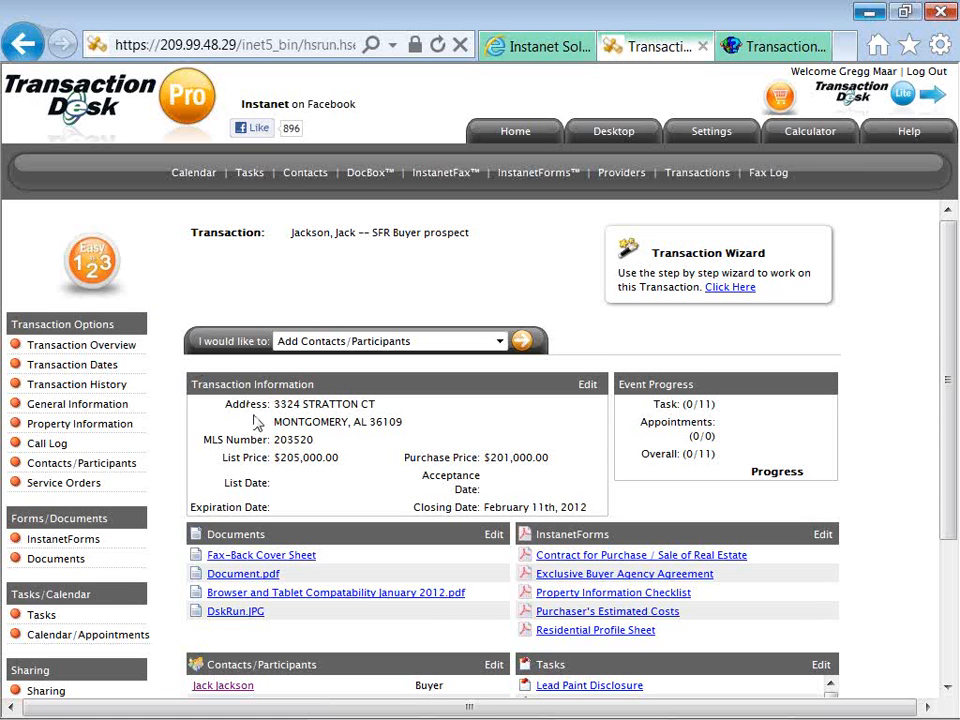
pyautogui.moveTo(274, 440); pyautogui.dragTo(312, 440)
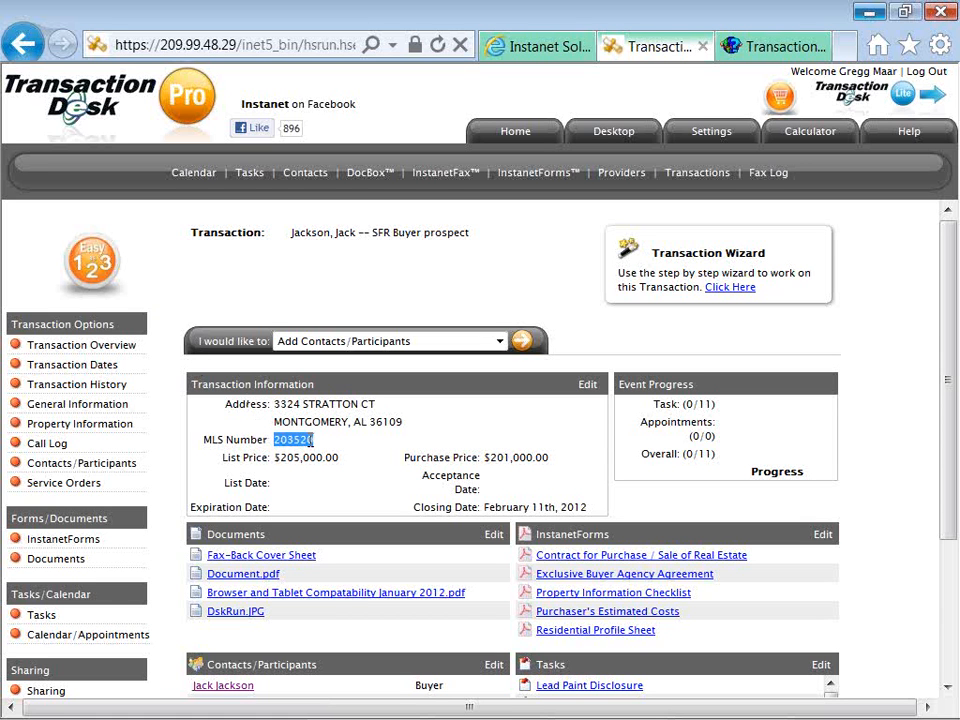
pyautogui.rightClick(312, 440)
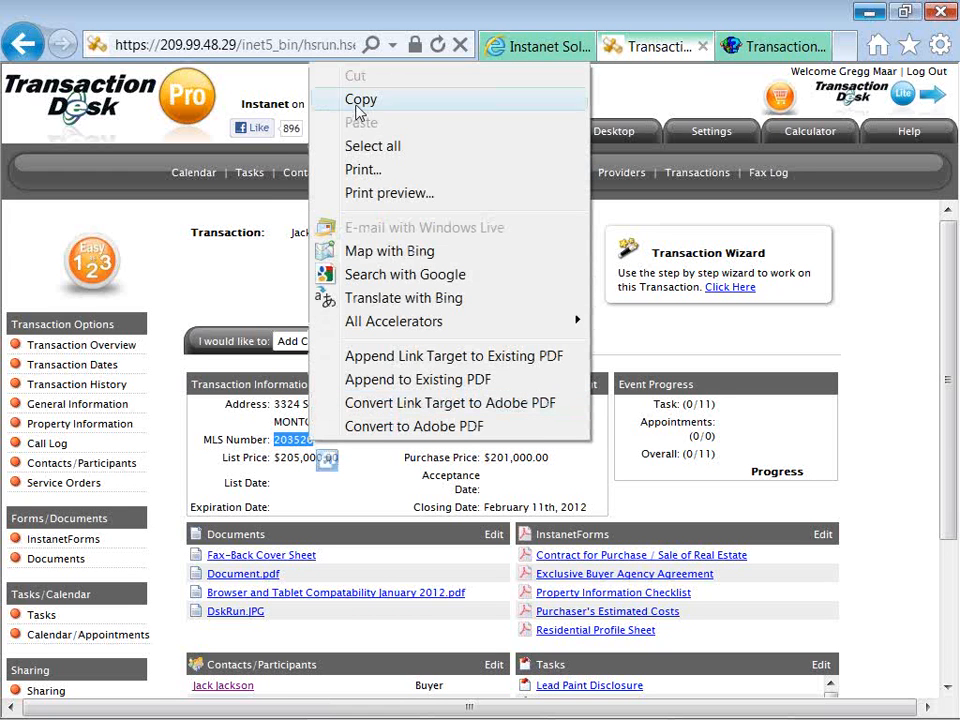
# Copy the MLS number and run Import Data from the 'I would like to' list.
pyautogui.click(354, 101)
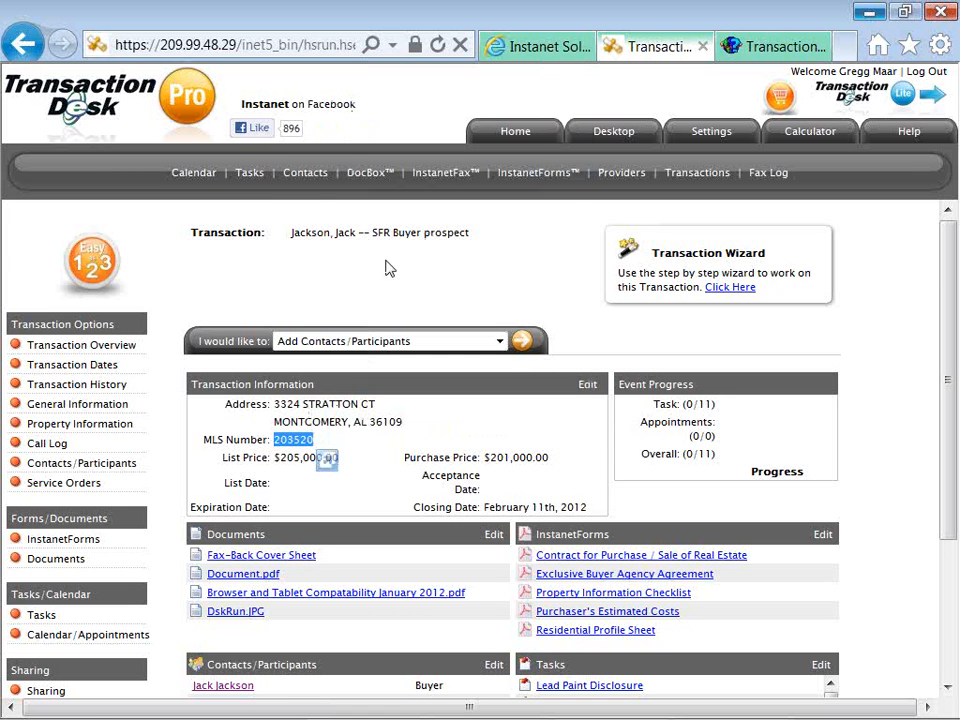
pyautogui.click(397, 343)
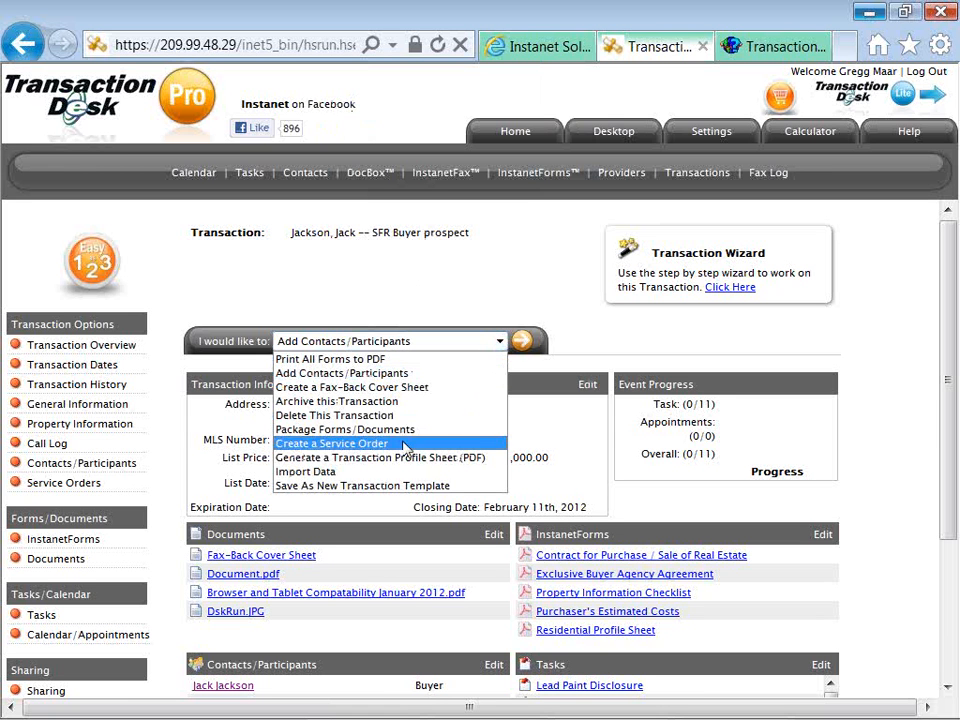
pyautogui.click(405, 472)
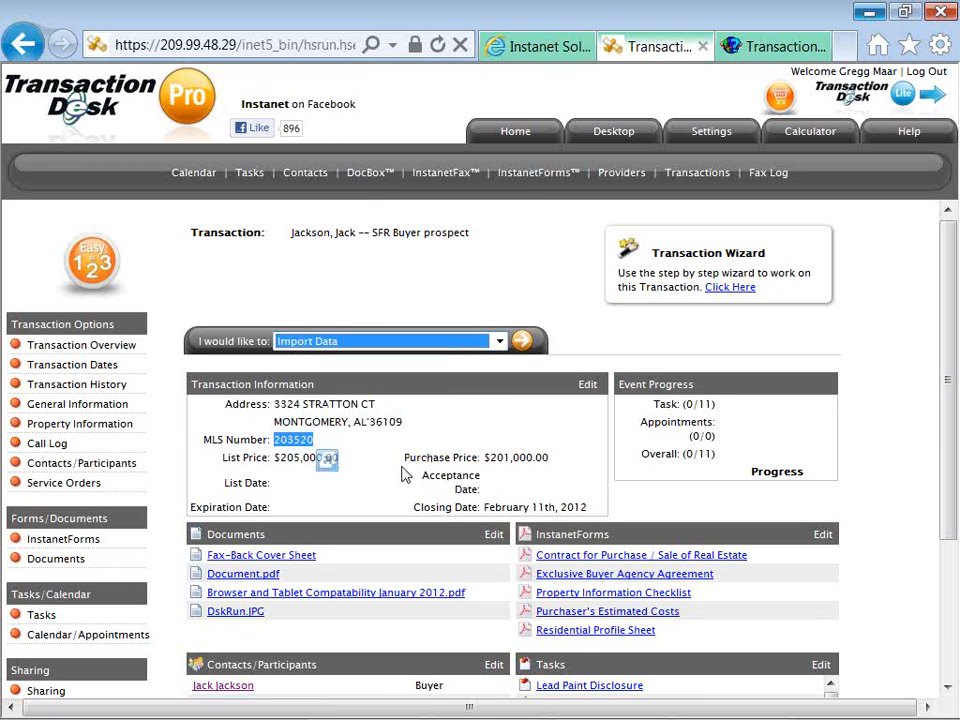
pyautogui.click(521, 340)
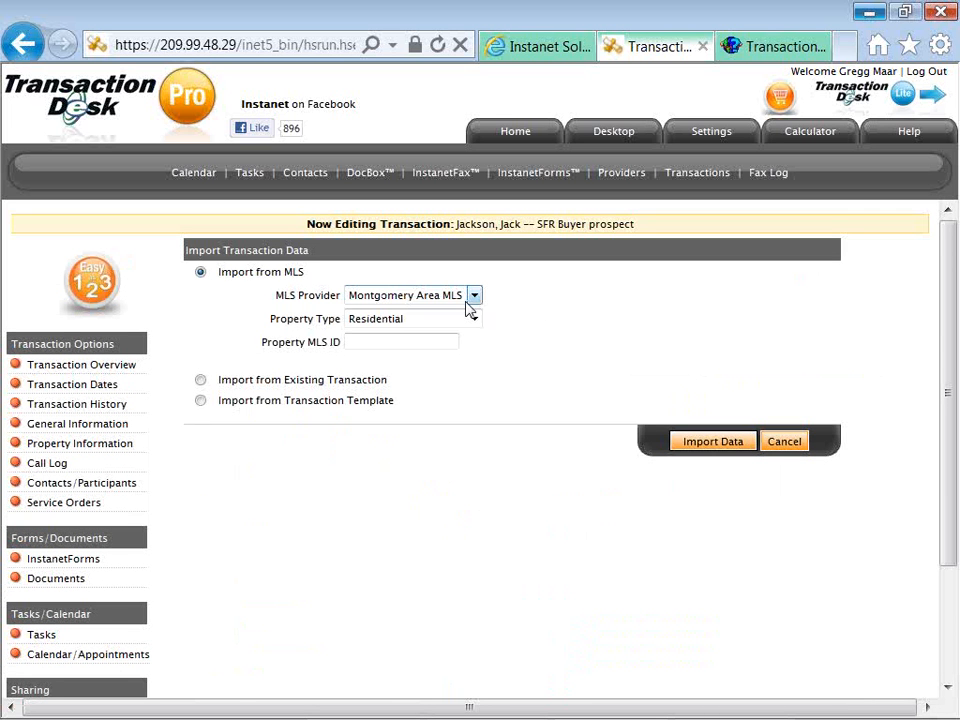
# Paste MLS number 203520 into Property MLS ID on the Import Transaction Data page.
pyautogui.rightClick(412, 341)
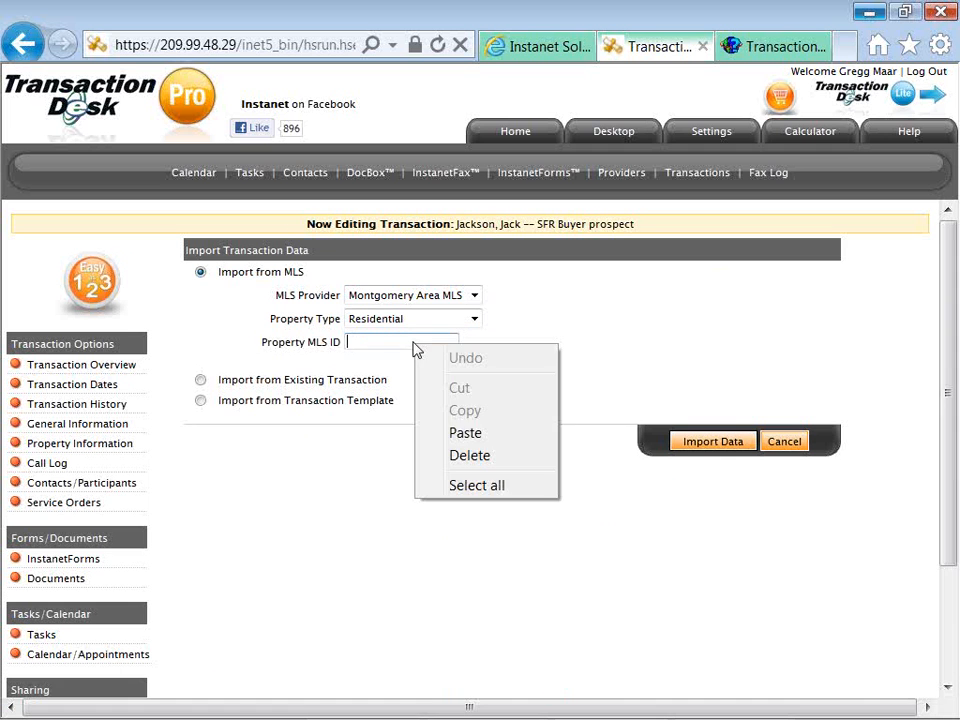
pyautogui.click(457, 434)
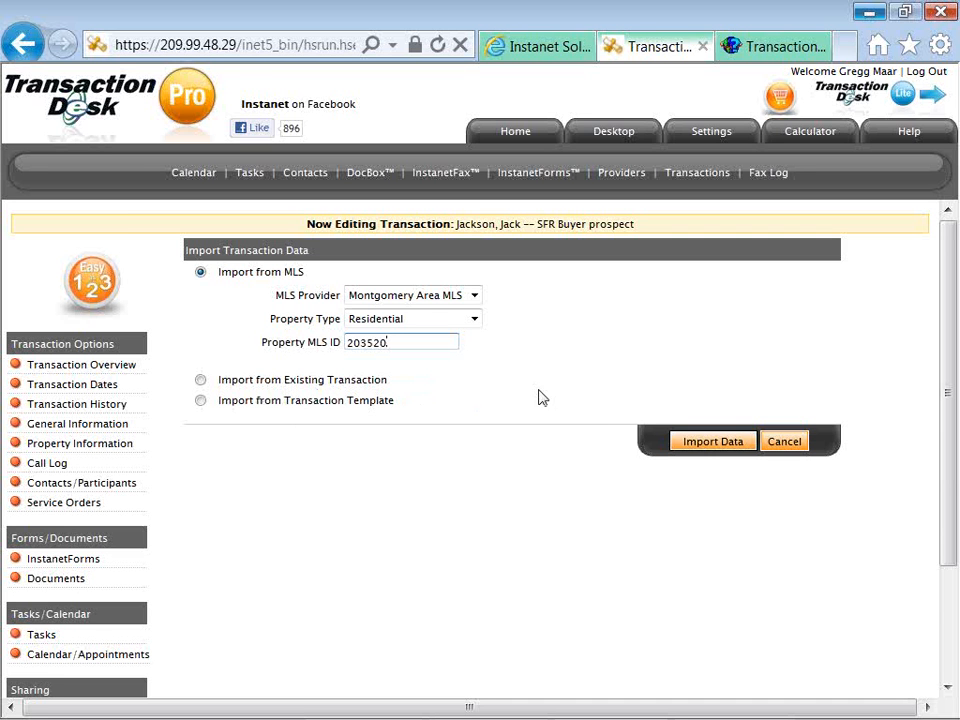
pyautogui.click(474, 320)
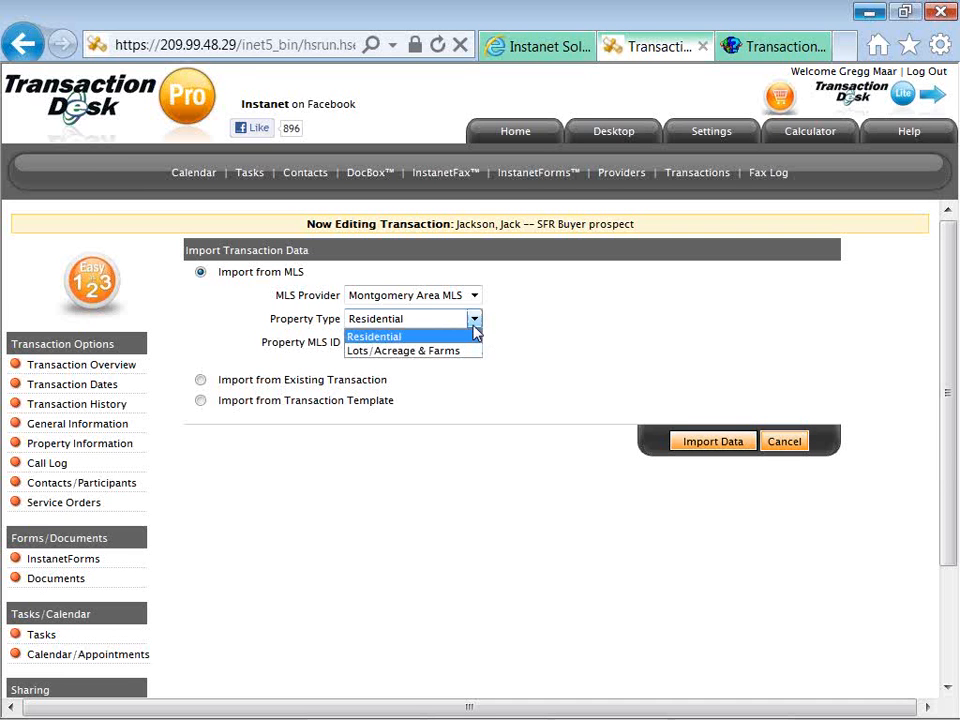
# Keep Residential as the property type and import listing 203520 from the MLS.
pyautogui.click(475, 334)
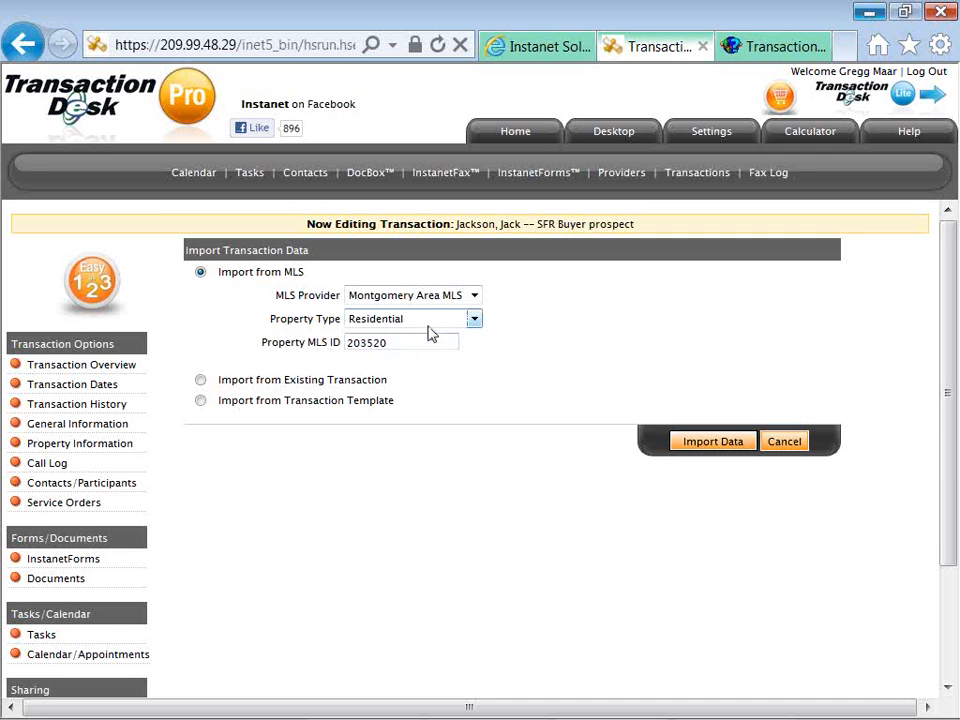
pyautogui.click(682, 448)
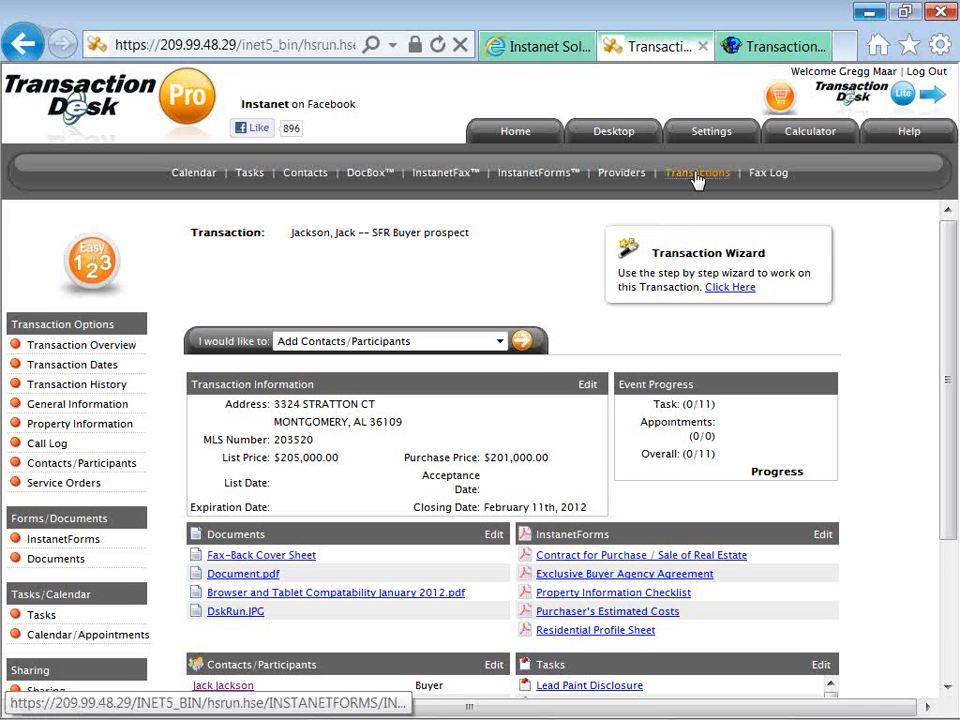
# Start a new transaction and set it to populate from a transaction template.
pyautogui.click(697, 176)
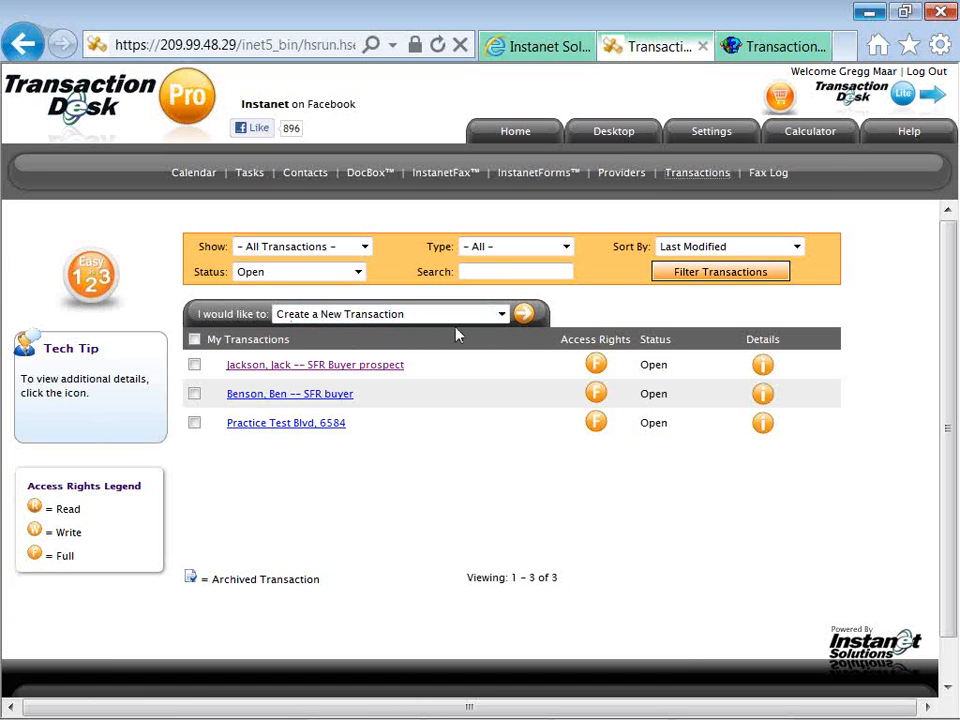
pyautogui.click(522, 318)
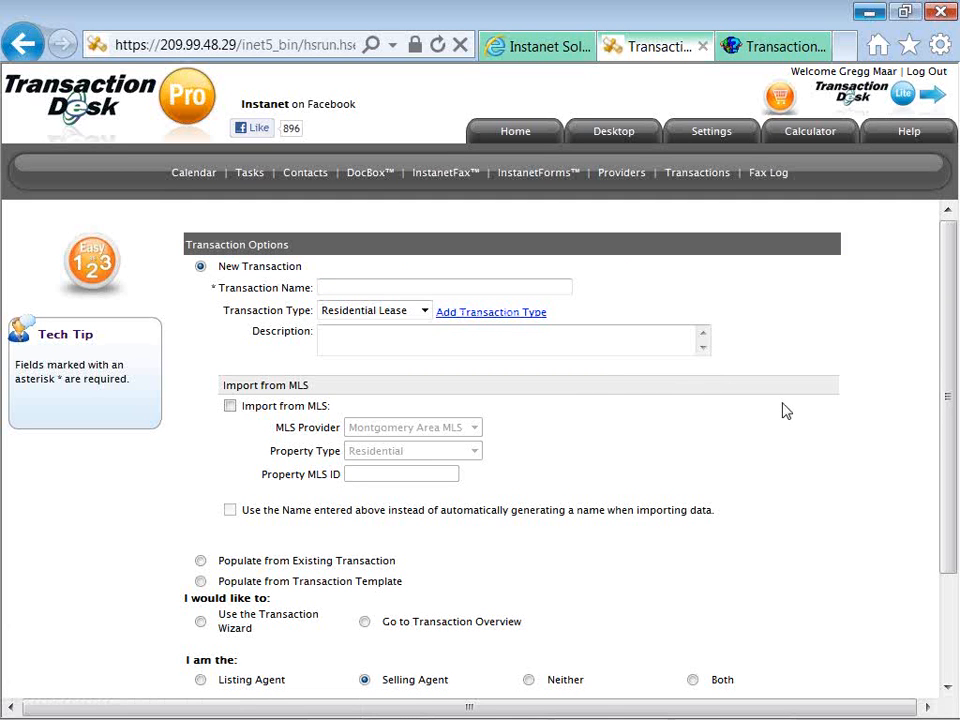
pyautogui.click(549, 289)
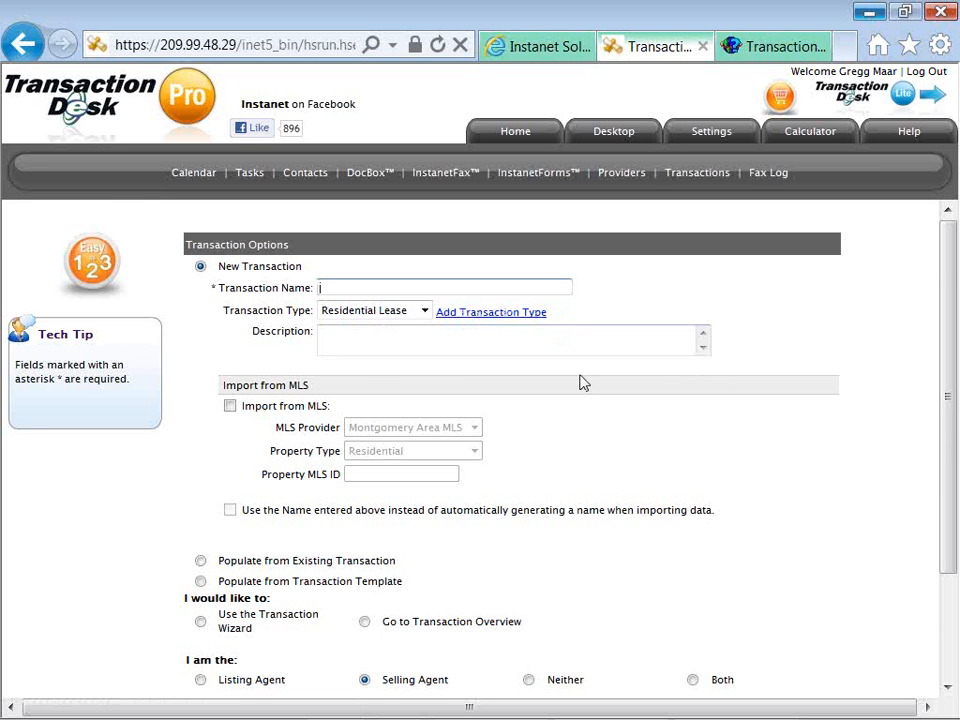
pyautogui.scroll(-2, 581, 382)
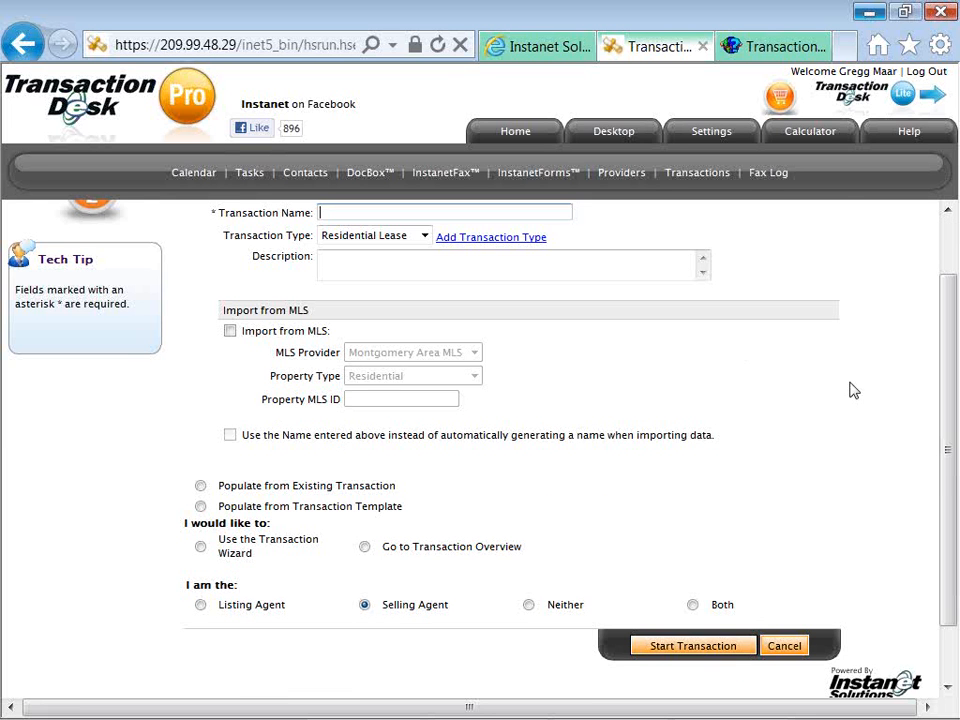
pyautogui.moveTo(948, 434); pyautogui.dragTo(937, 407)
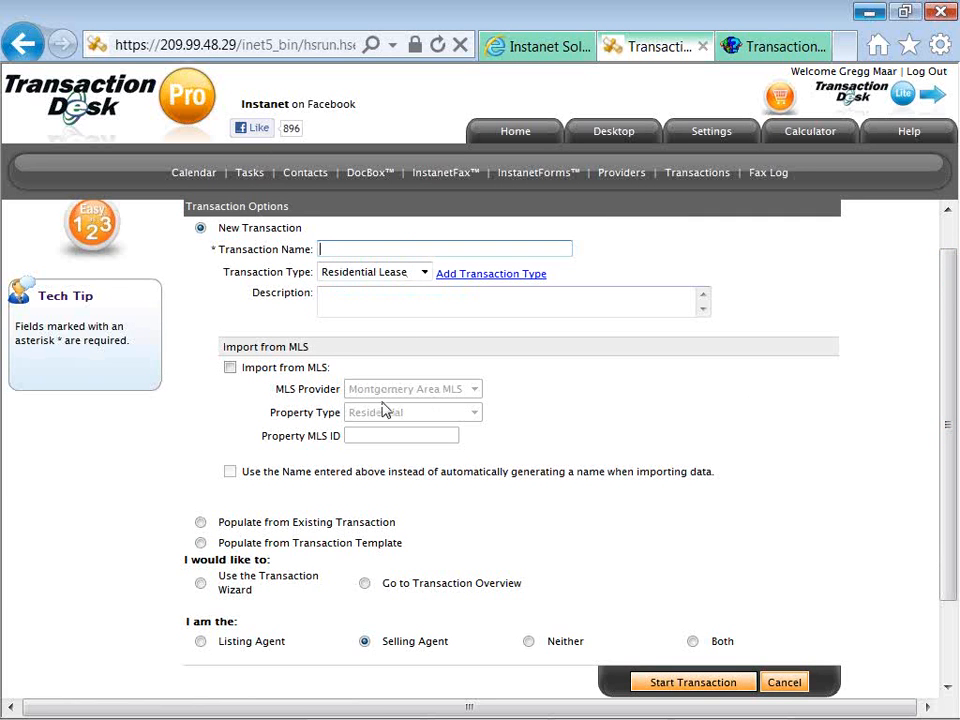
pyautogui.scroll(-1, 385, 408)
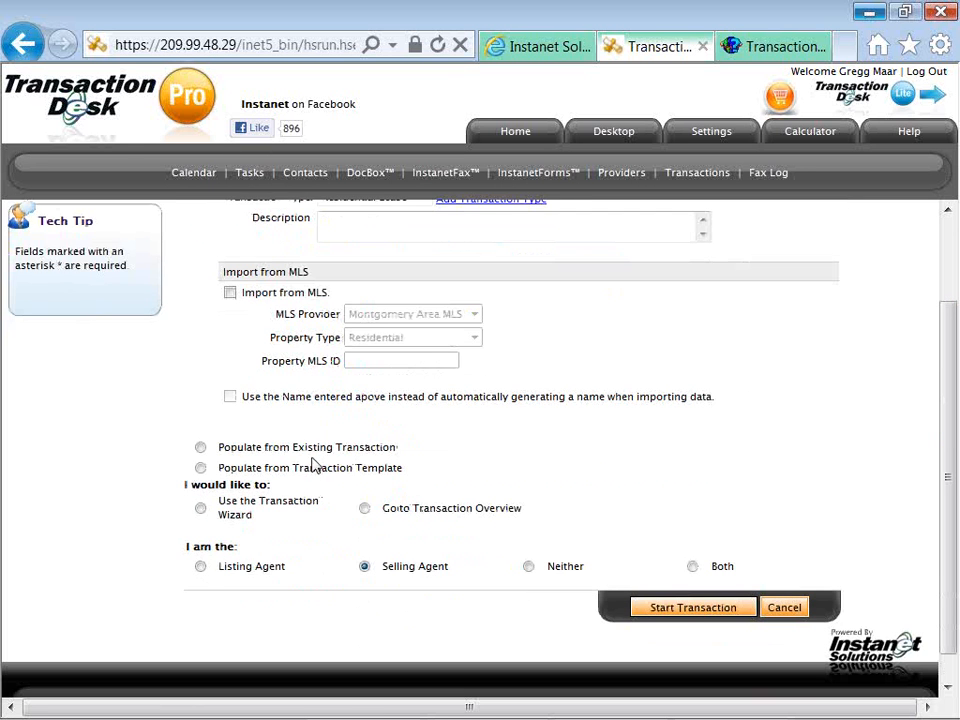
pyautogui.click(201, 468)
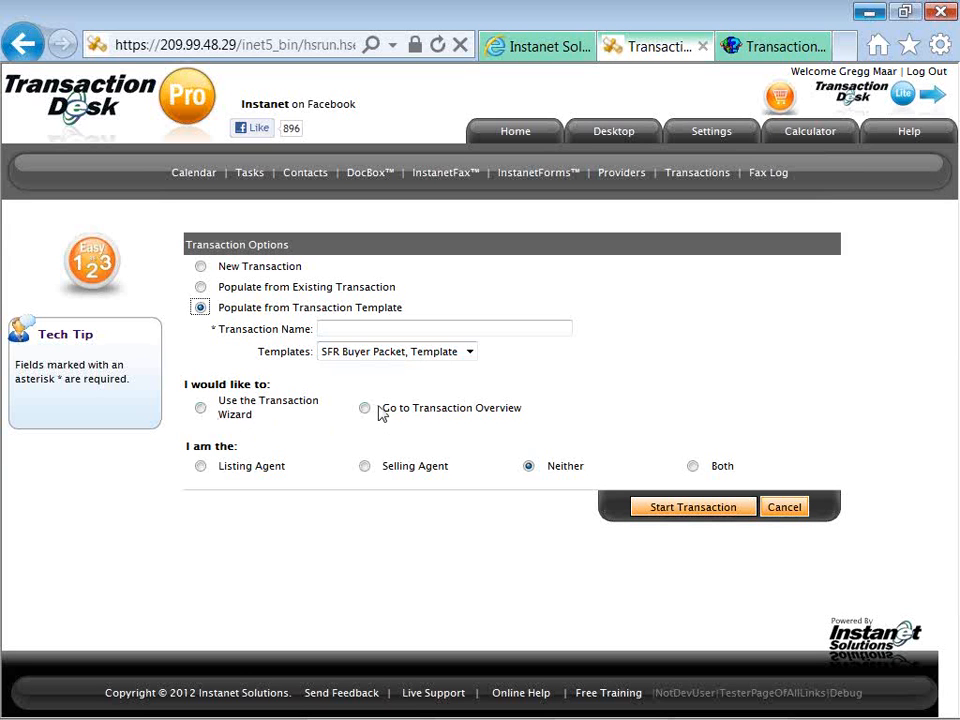
pyautogui.moveTo(380, 412); pyautogui.dragTo(484, 414)
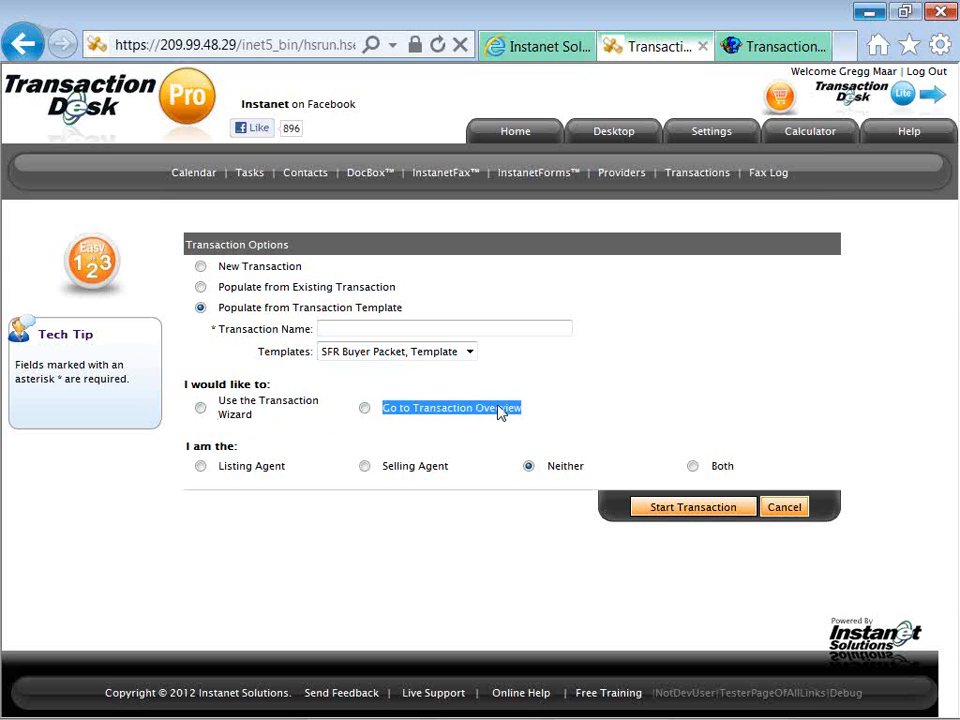
pyautogui.click(295, 418)
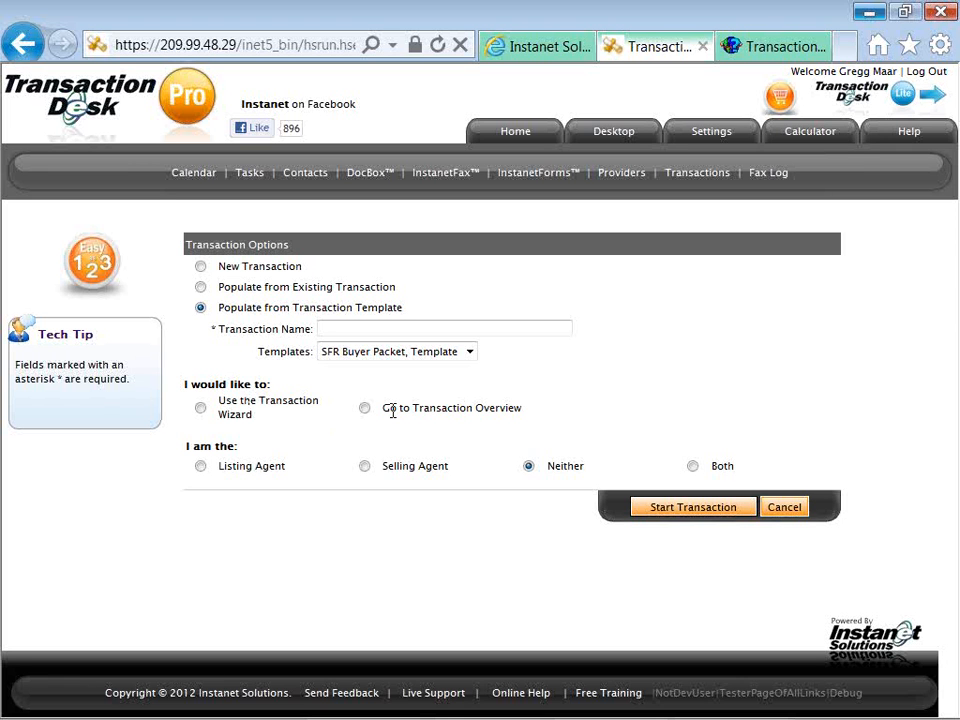
pyautogui.click(200, 267)
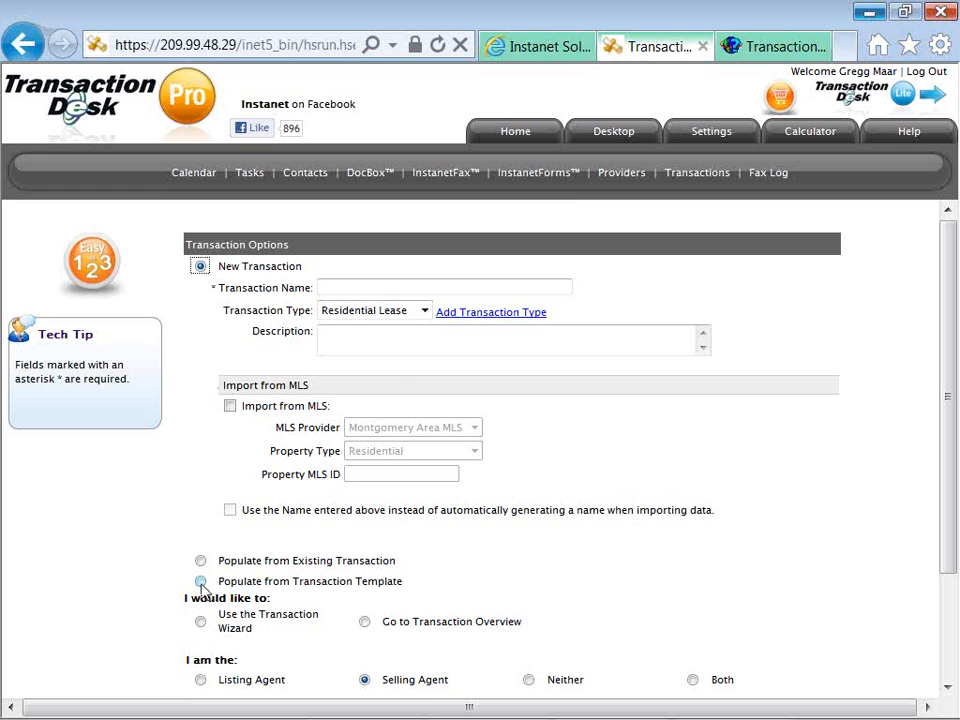
pyautogui.click(201, 582)
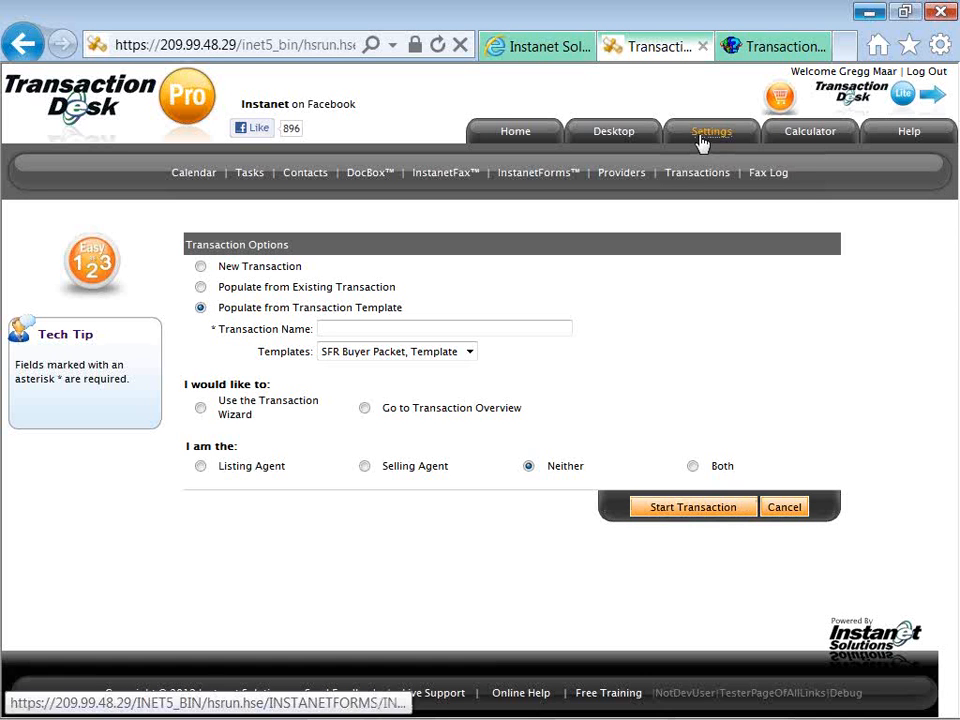
# From Settings, open the Sharing card's new-share form and place the cursor in Share Name.
pyautogui.click(701, 140)
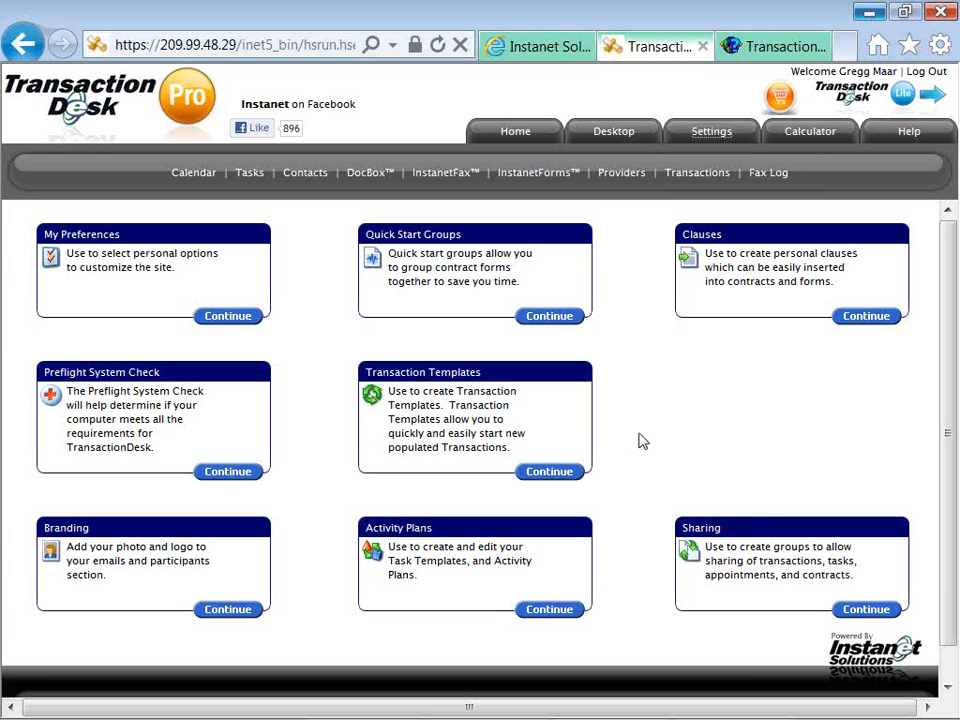
pyautogui.click(853, 621)
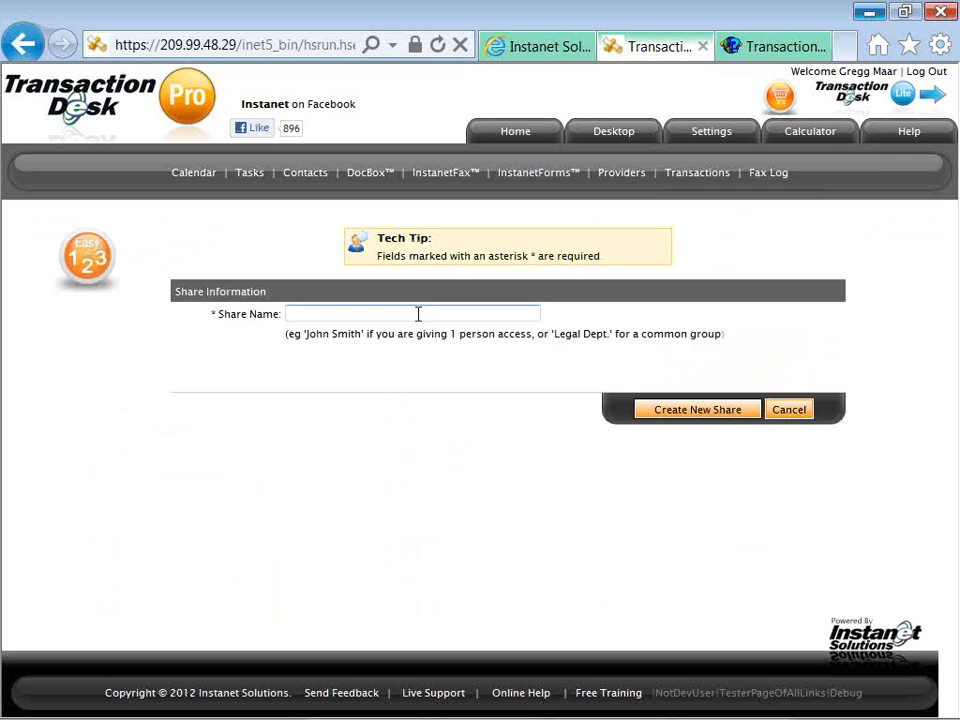
pyautogui.click(405, 315)
# Name the share 'Biz Partner' from the autocomplete suggestions and create it.
pyautogui.write('B')
pyautogui.press('Down')
pyautogui.press('Down')
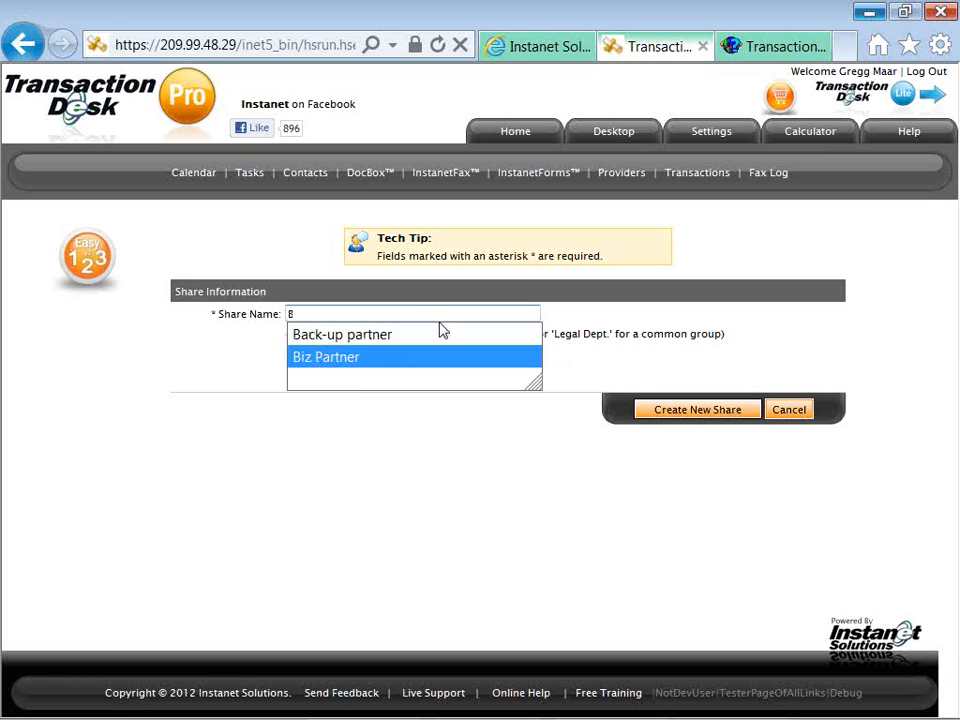
pyautogui.press('Return')
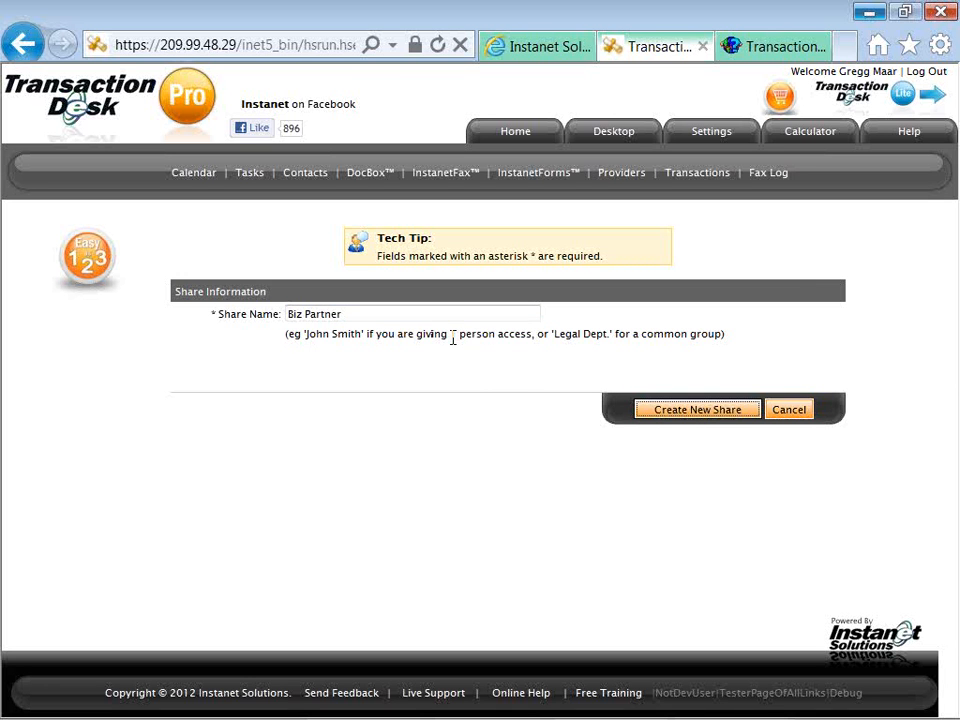
pyautogui.click(650, 418)
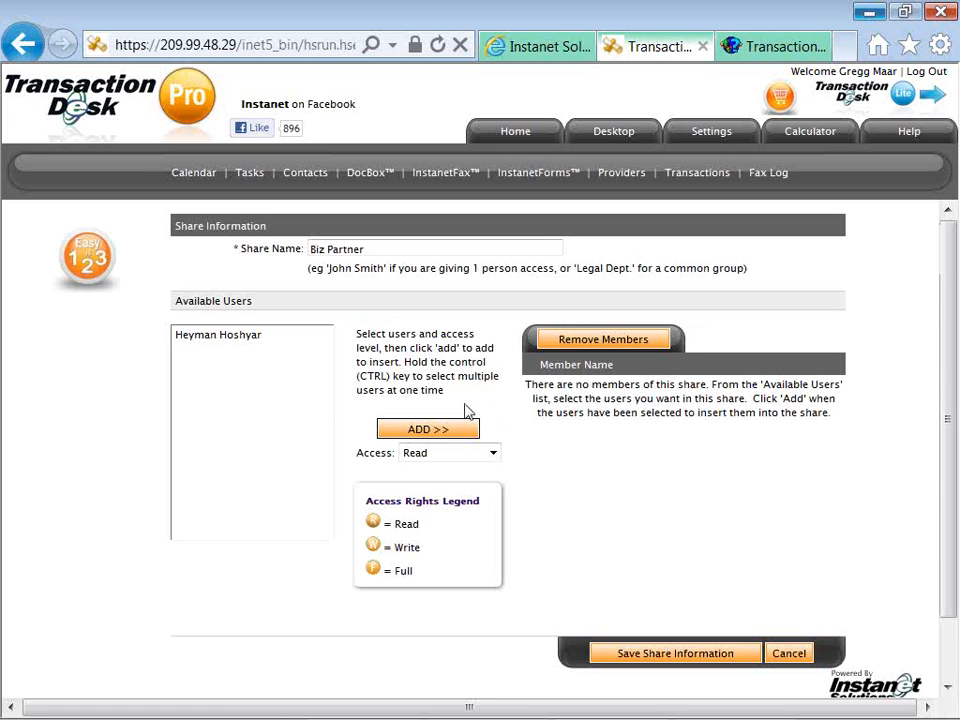
# Add the available user to the share as a member with Write access.
pyautogui.click(227, 345)
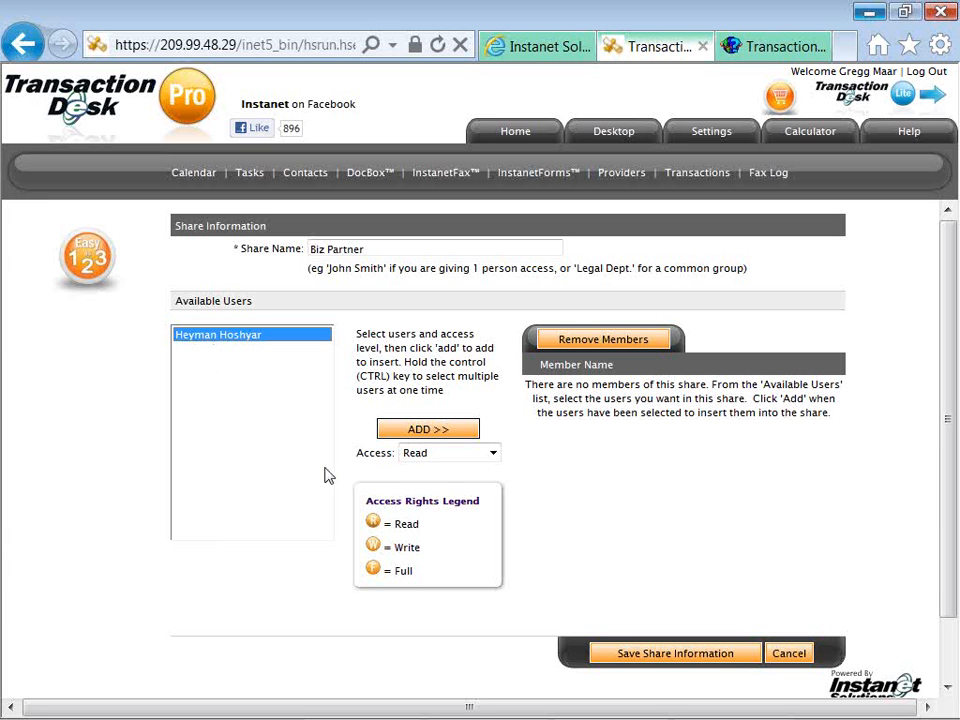
pyautogui.click(406, 456)
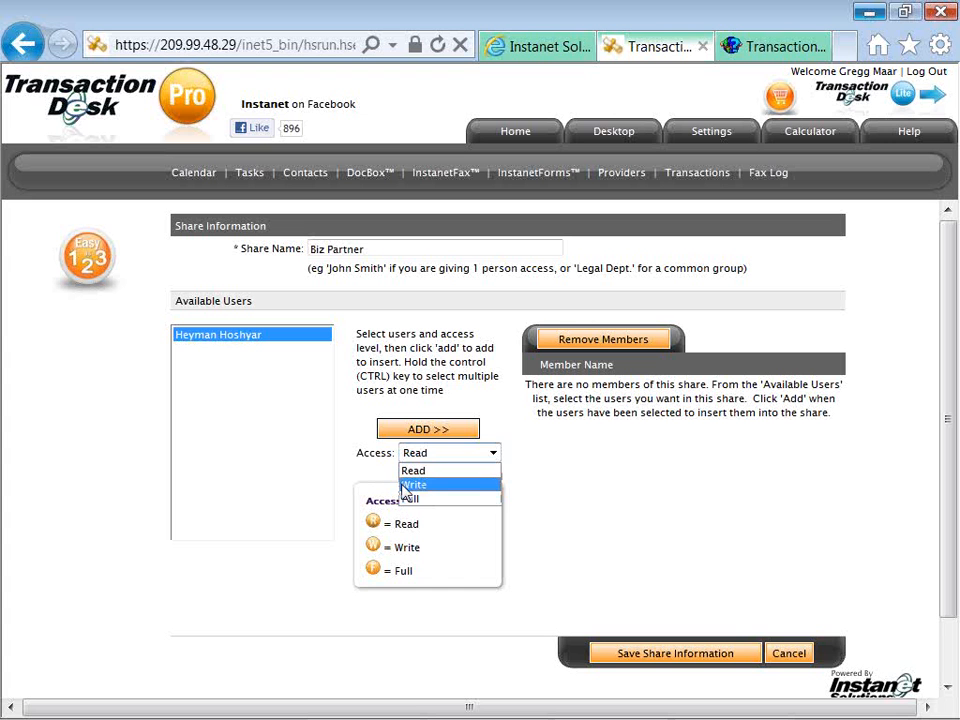
pyautogui.click(413, 484)
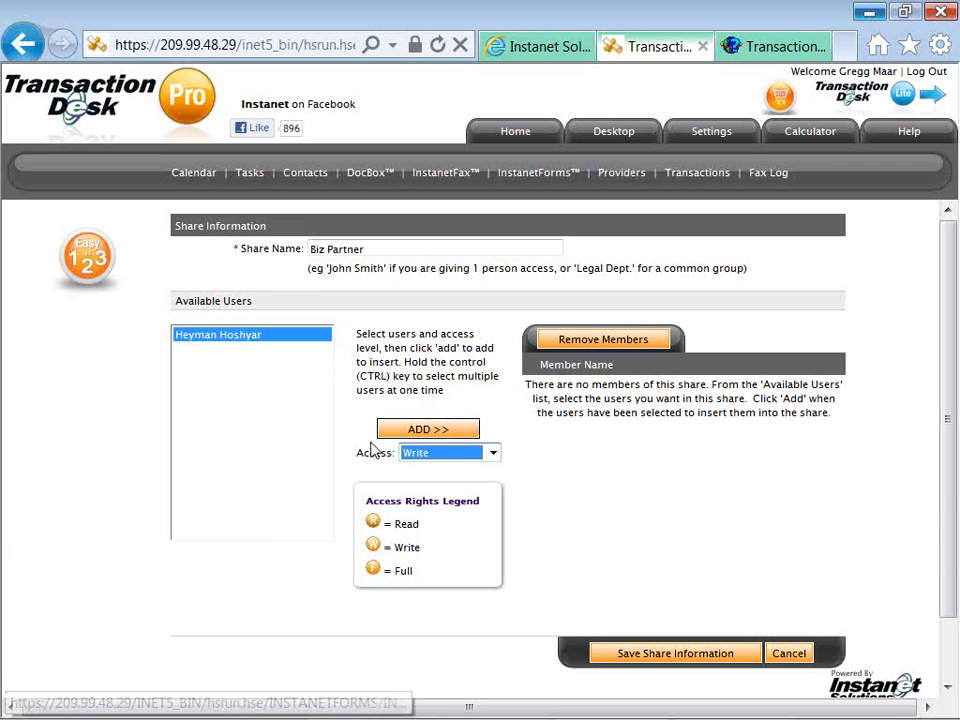
pyautogui.click(405, 433)
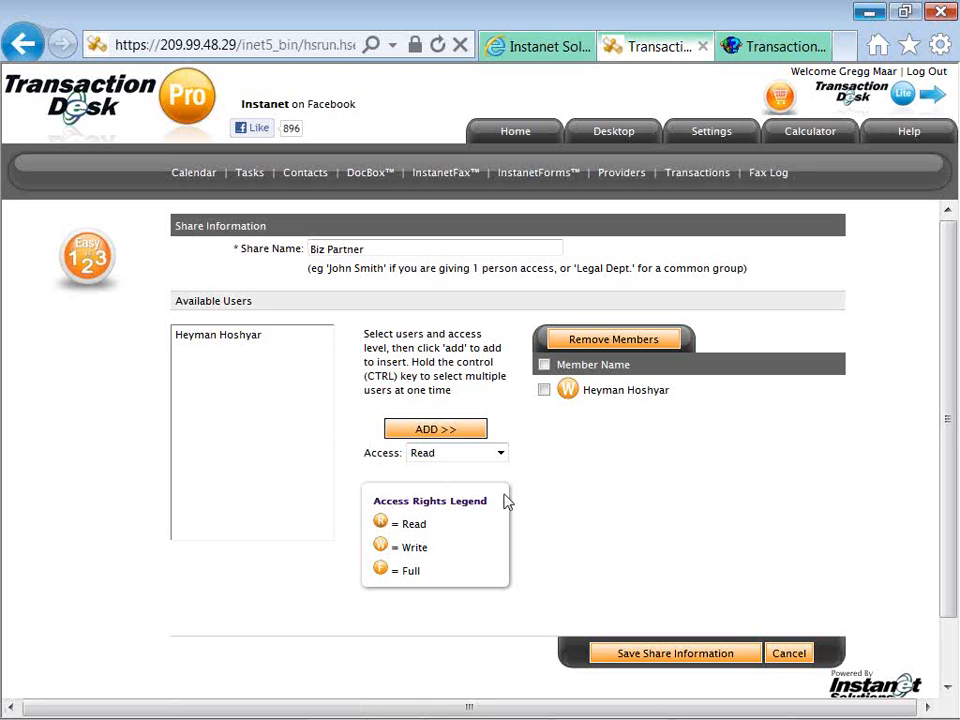
# Save the Biz Partner share so it appears in Your Share Groups.
pyautogui.click(630, 655)
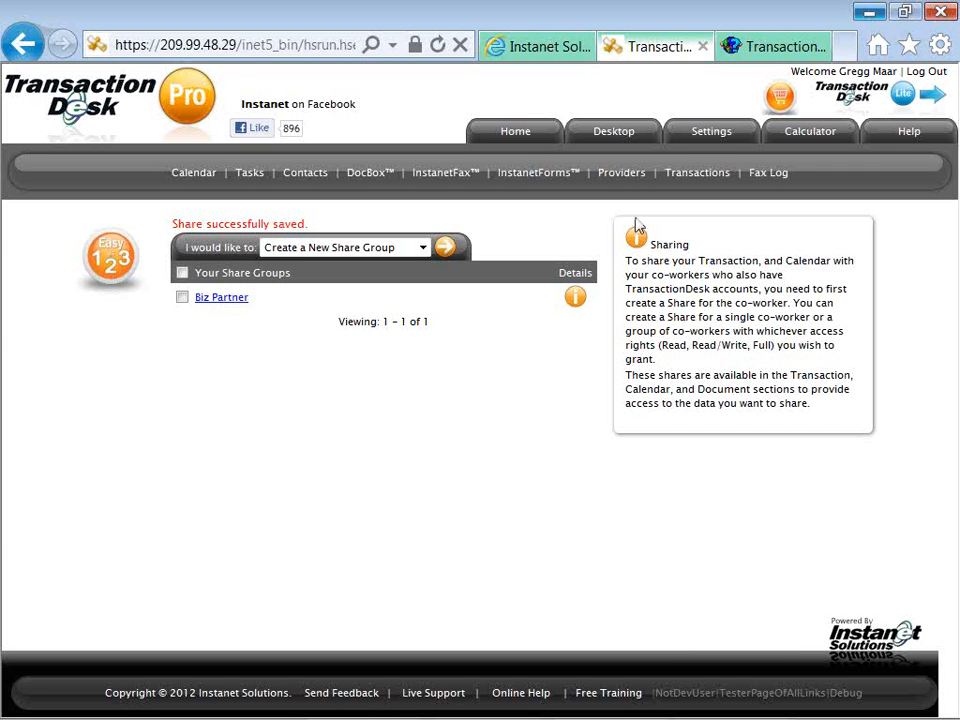
# Return to the Settings page showing its nine setup areas.
pyautogui.click(703, 138)
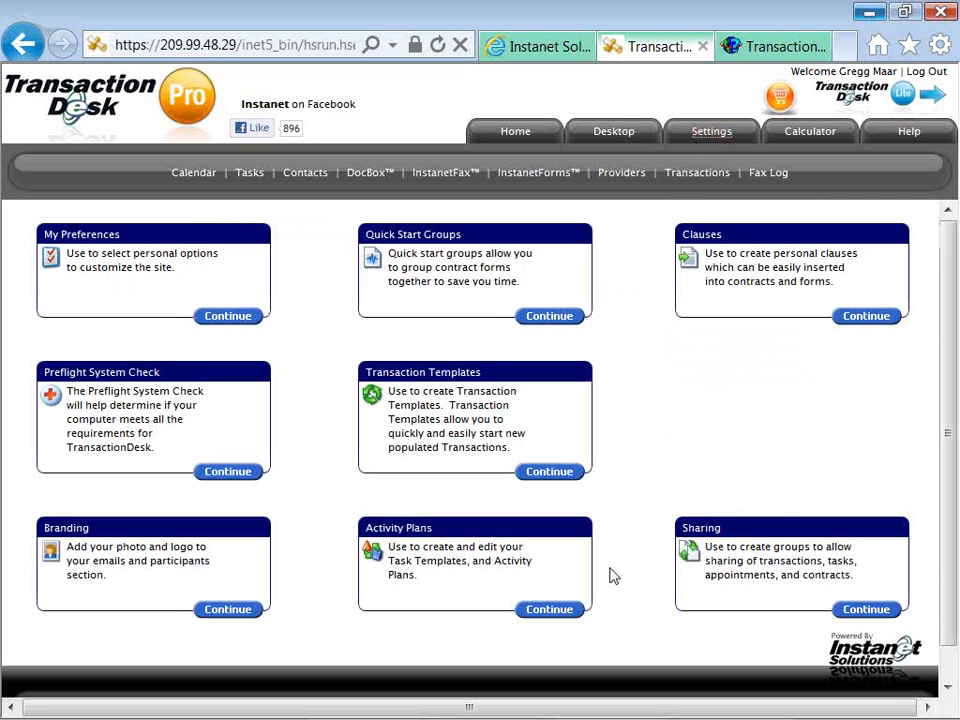
# Browse My Activity Plans (23 plans) and its task templates, then return to Settings.
pyautogui.click(553, 611)
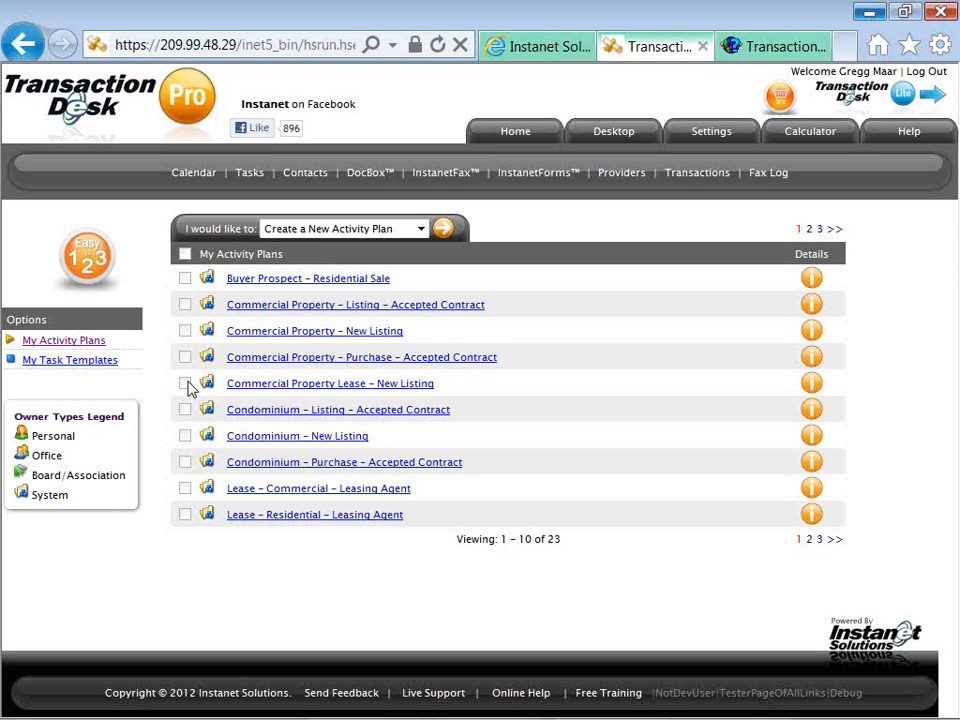
pyautogui.click(97, 366)
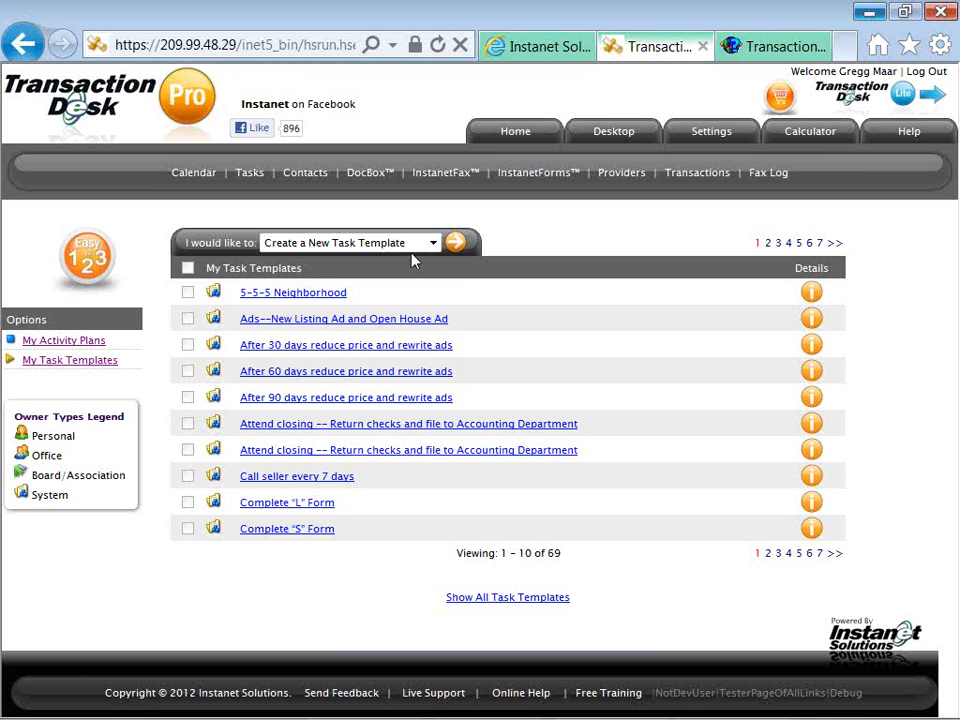
pyautogui.click(100, 342)
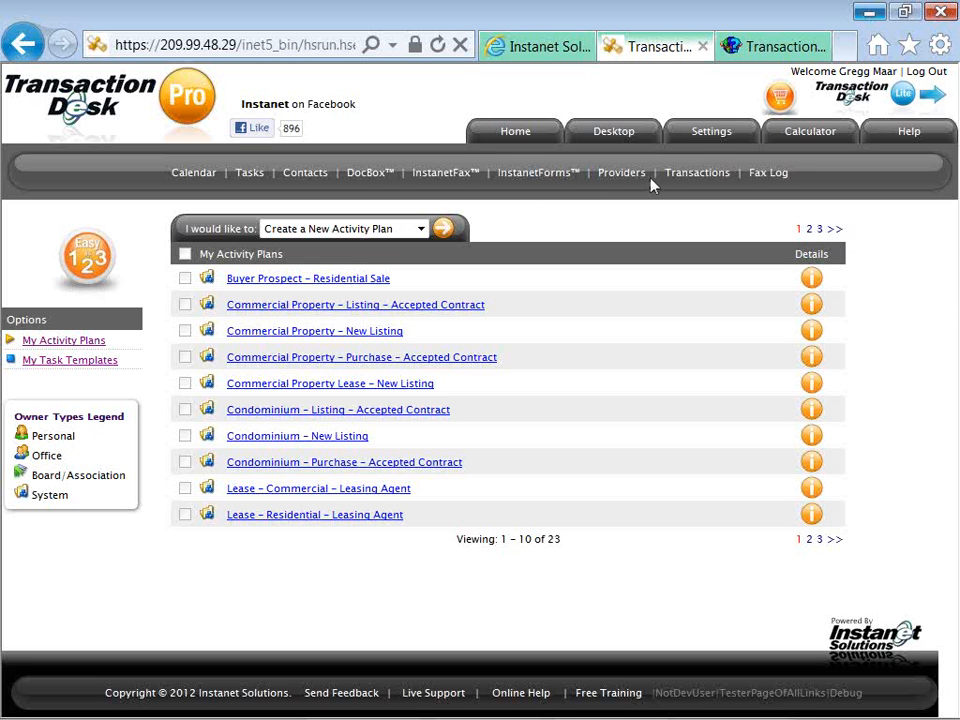
pyautogui.click(703, 143)
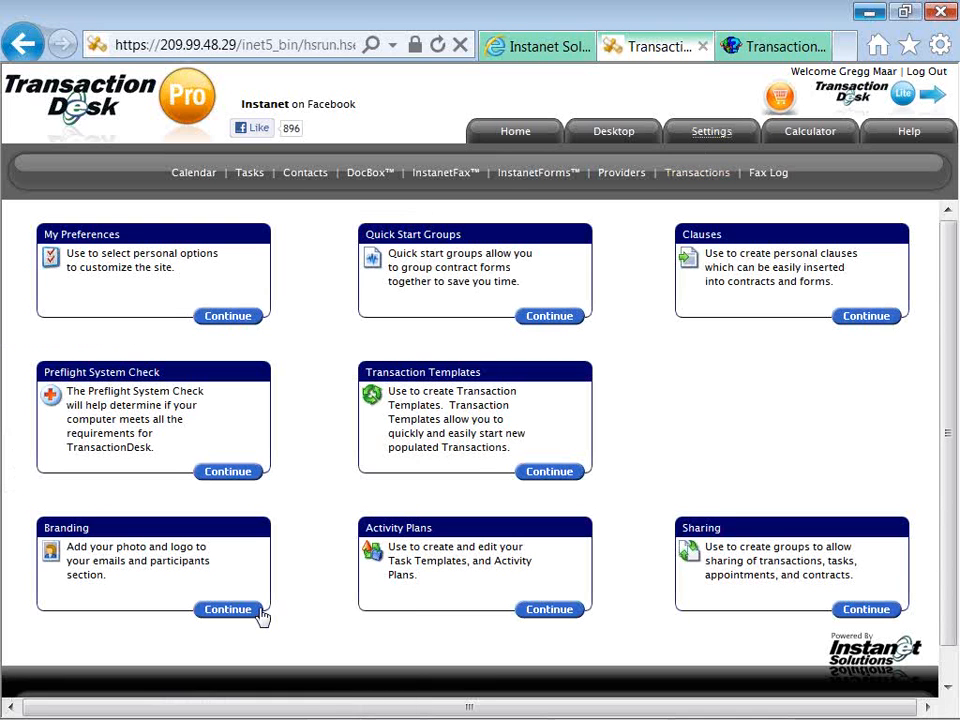
pyautogui.click(246, 612)
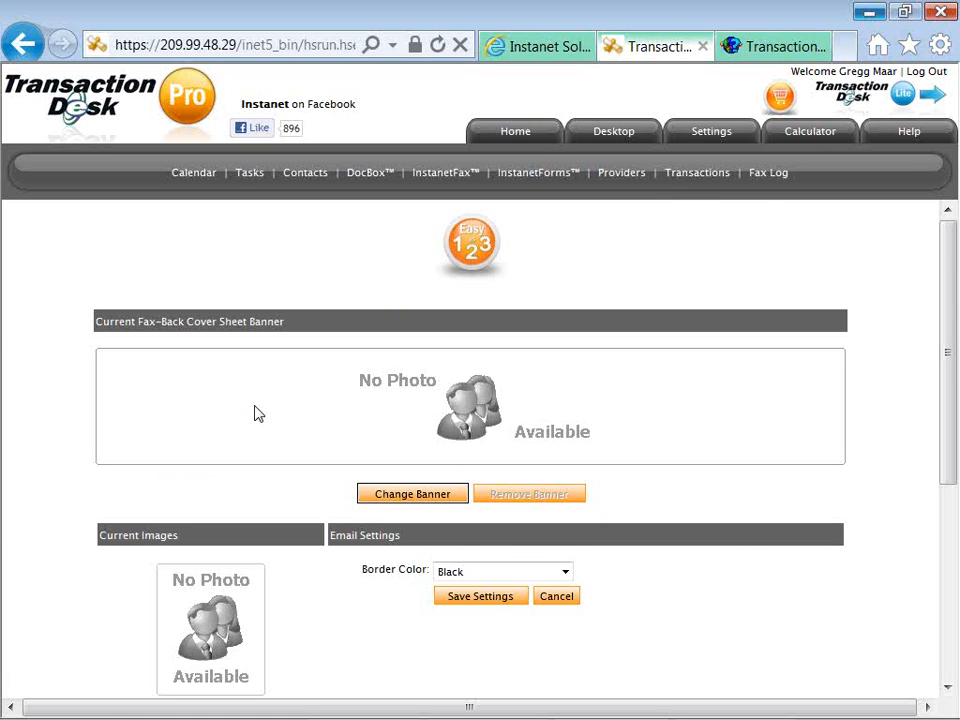
pyautogui.scroll(-3, 255, 413)
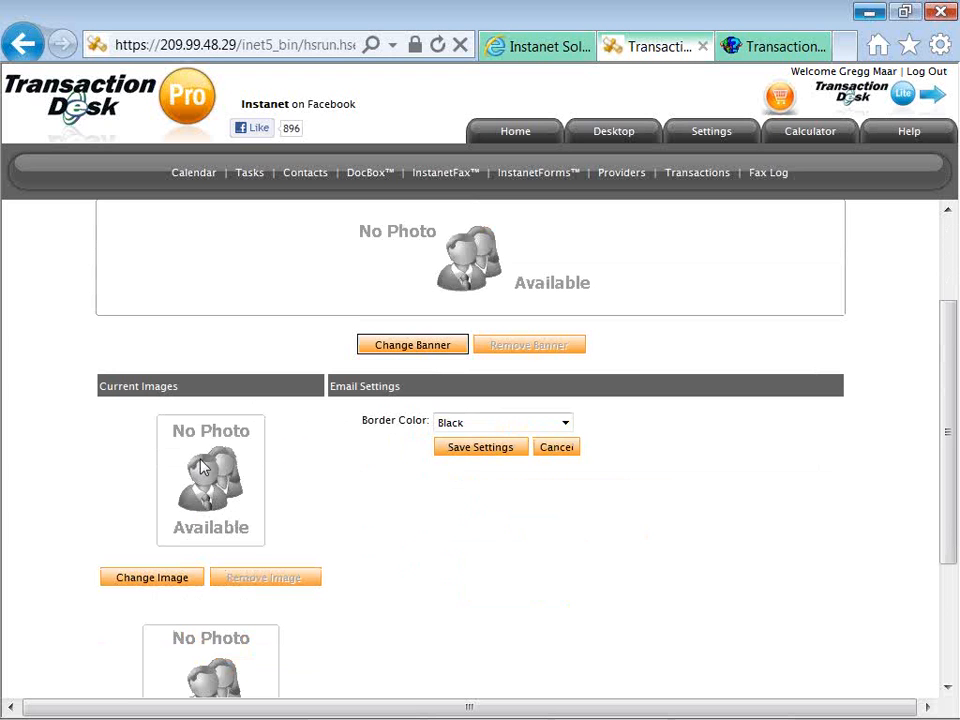
pyautogui.scroll(-2, 214, 490)
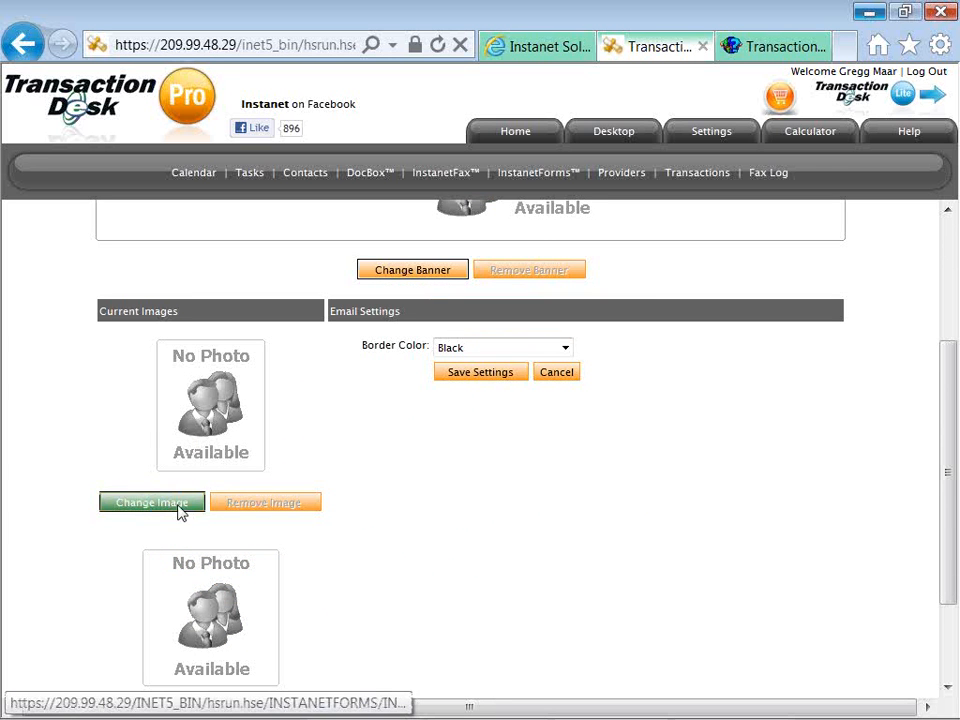
pyautogui.scroll(-2, 180, 520)
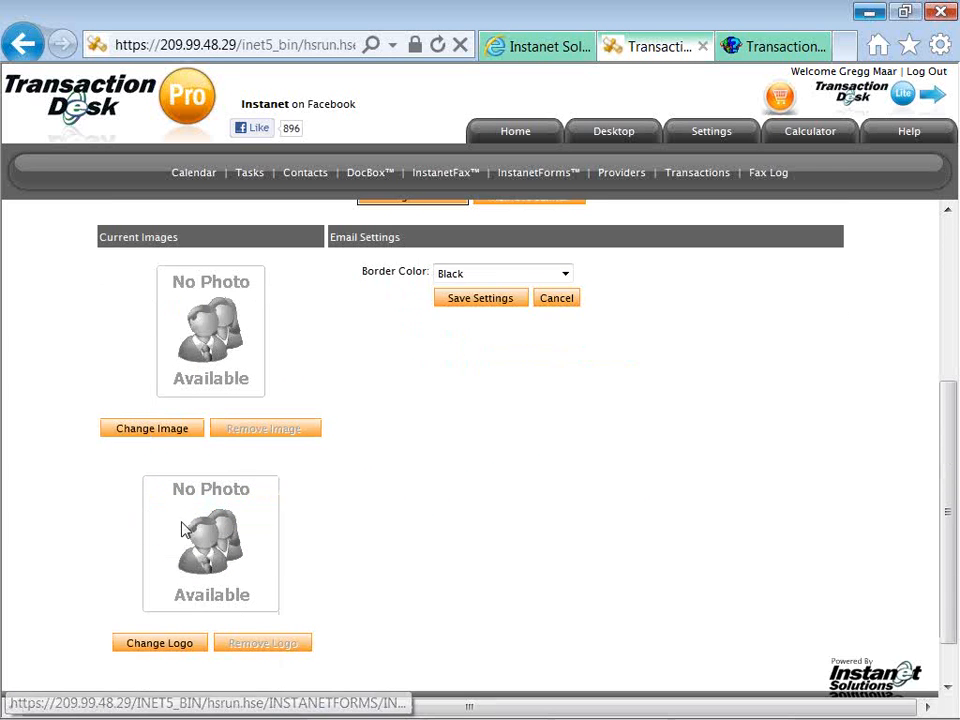
pyautogui.click(151, 430)
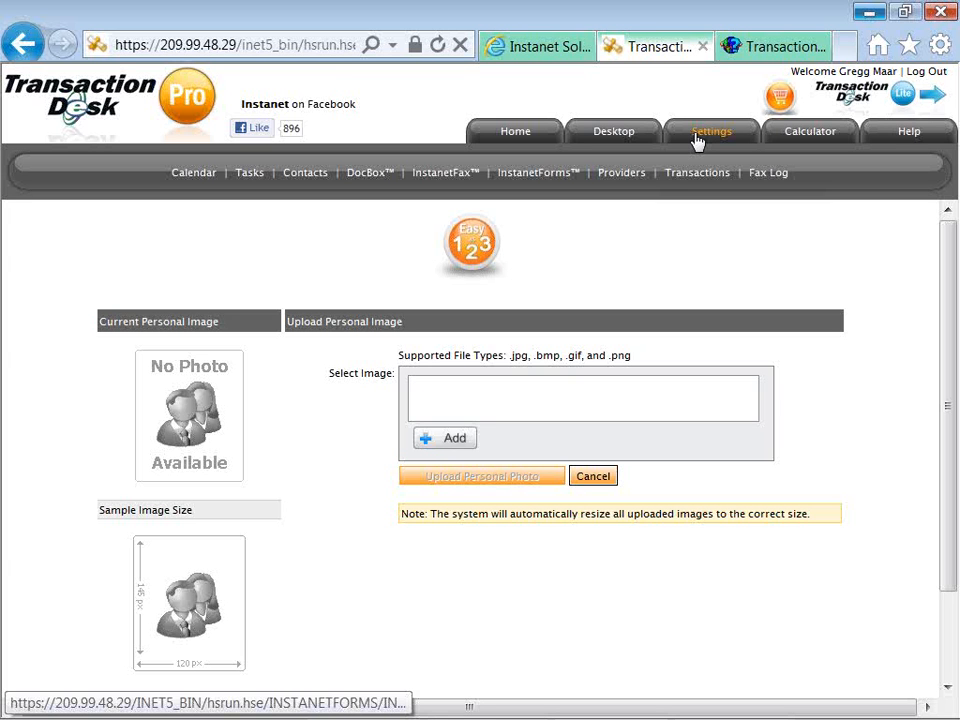
pyautogui.click(697, 137)
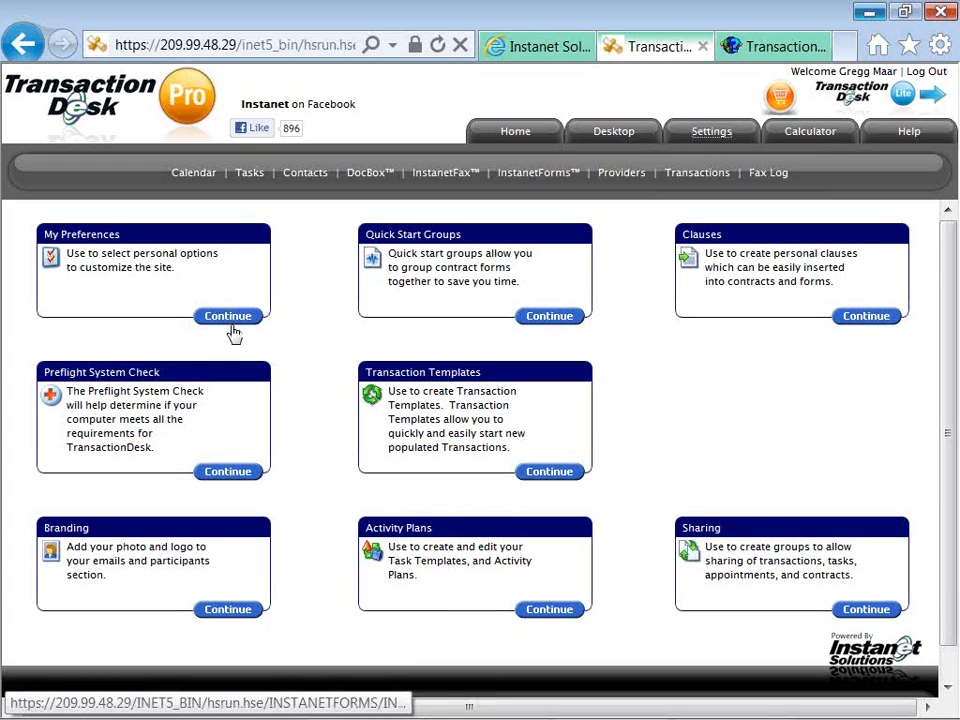
# In My Preferences, set the login destination to My Desktop and save the general preferences.
pyautogui.click(228, 316)
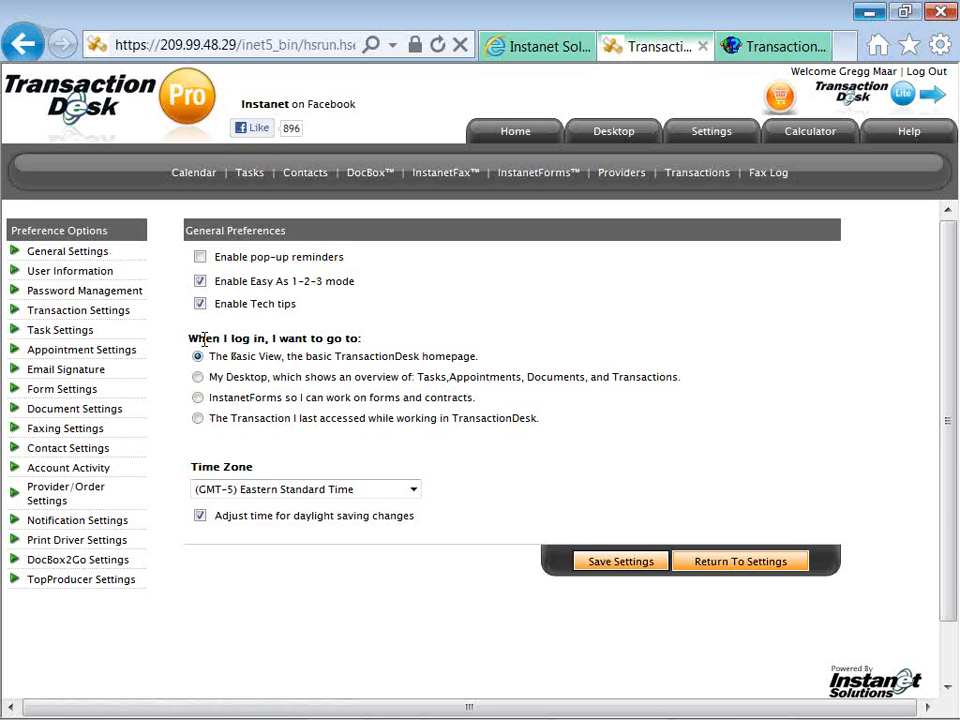
pyautogui.moveTo(189, 338); pyautogui.dragTo(355, 342)
pyautogui.click(381, 344)
pyautogui.click(198, 377)
pyautogui.click(198, 419)
pyautogui.click(198, 377)
pyautogui.click(590, 564)
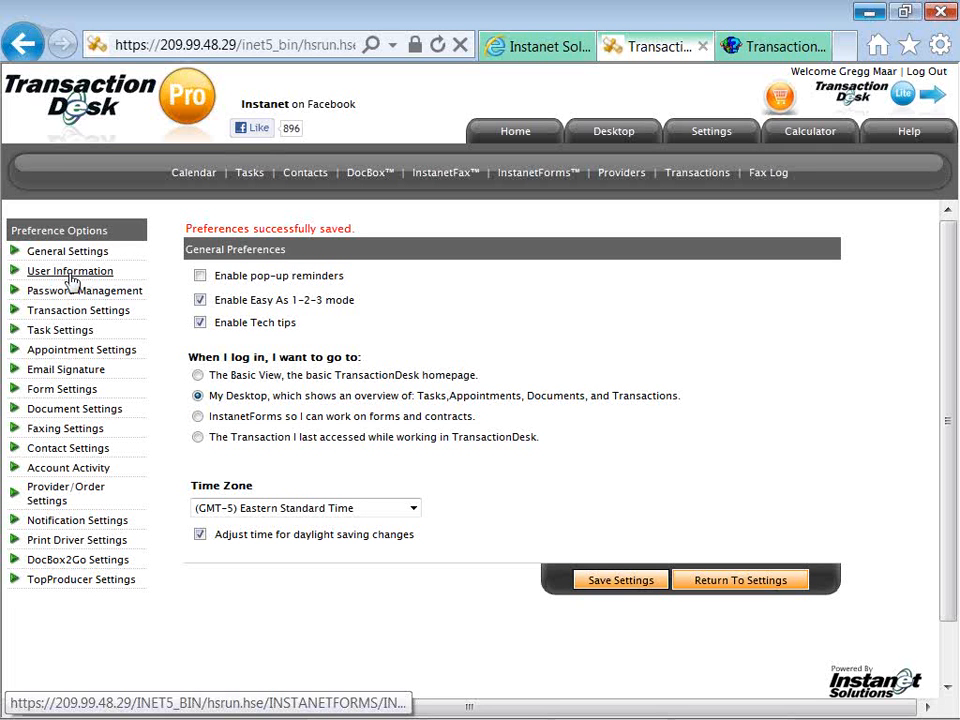
# Review the account e-mail in User Information, then go to Password Management.
pyautogui.click(71, 272)
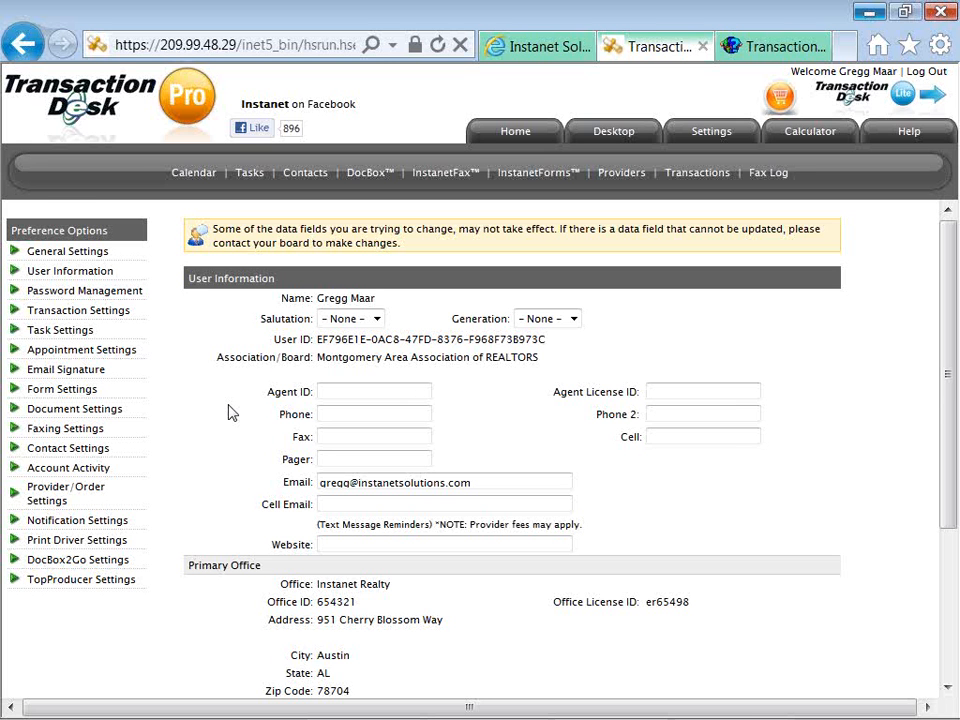
pyautogui.scroll(-2, 228, 413)
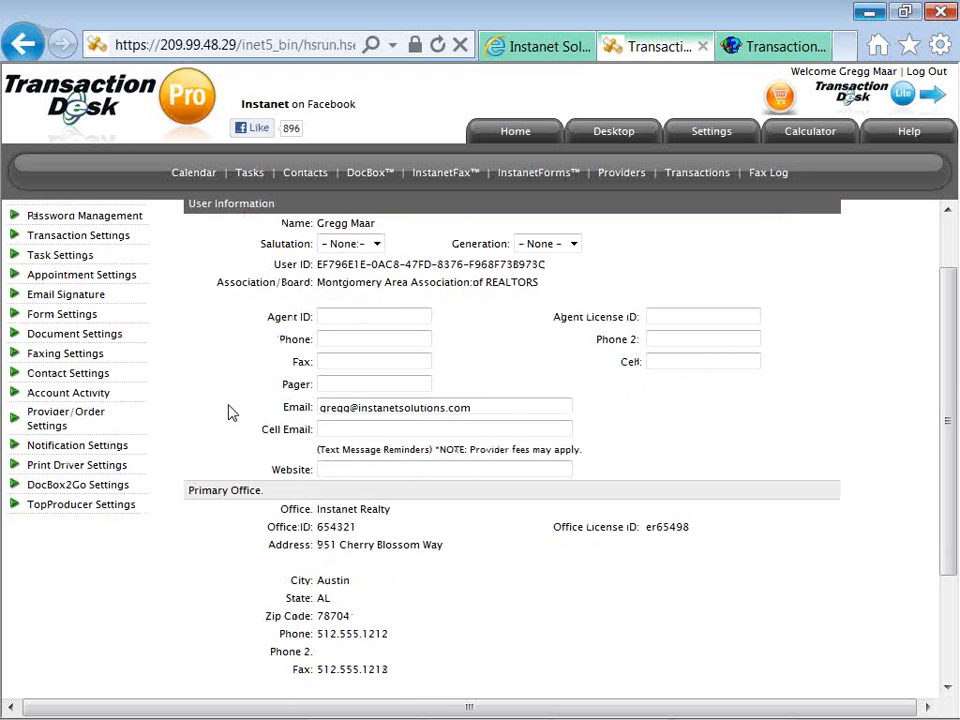
pyautogui.scroll(2, 228, 413)
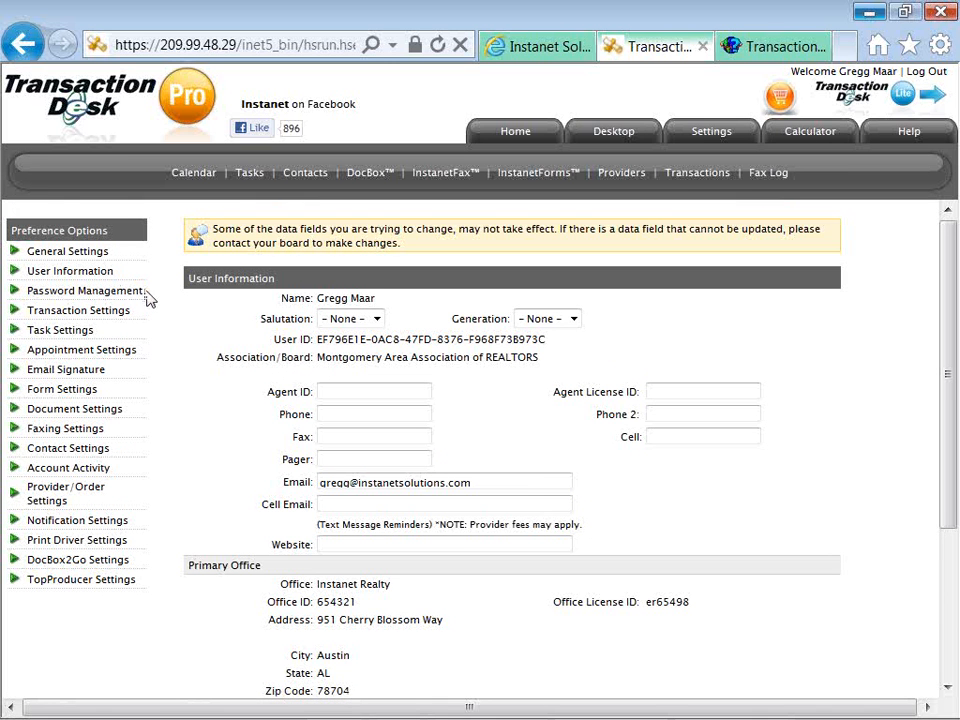
pyautogui.tripleClick(320, 481)
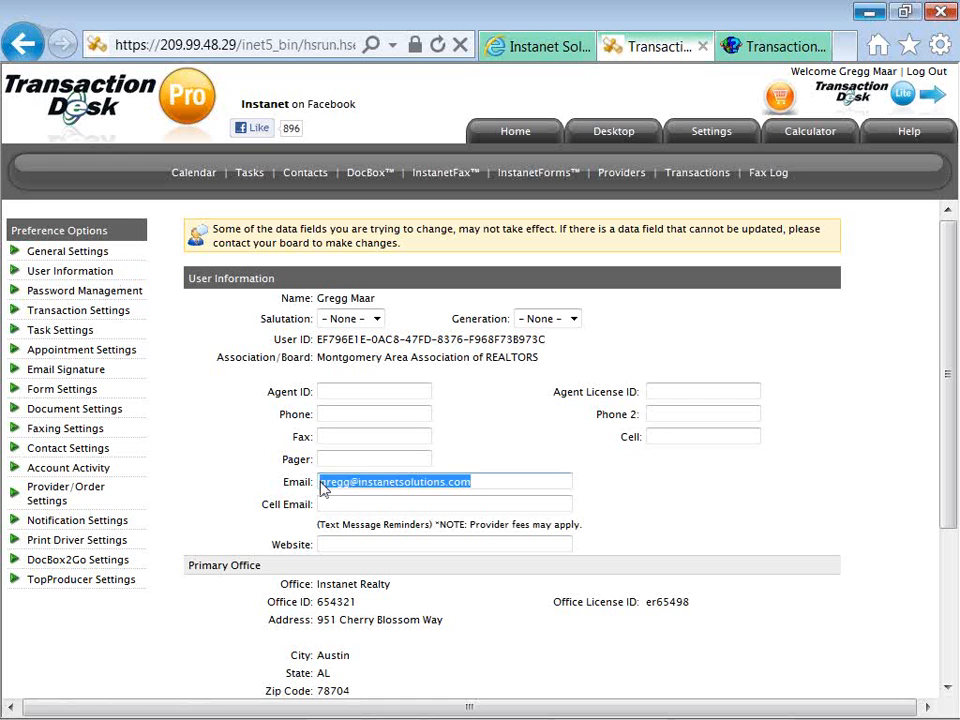
pyautogui.click(267, 461)
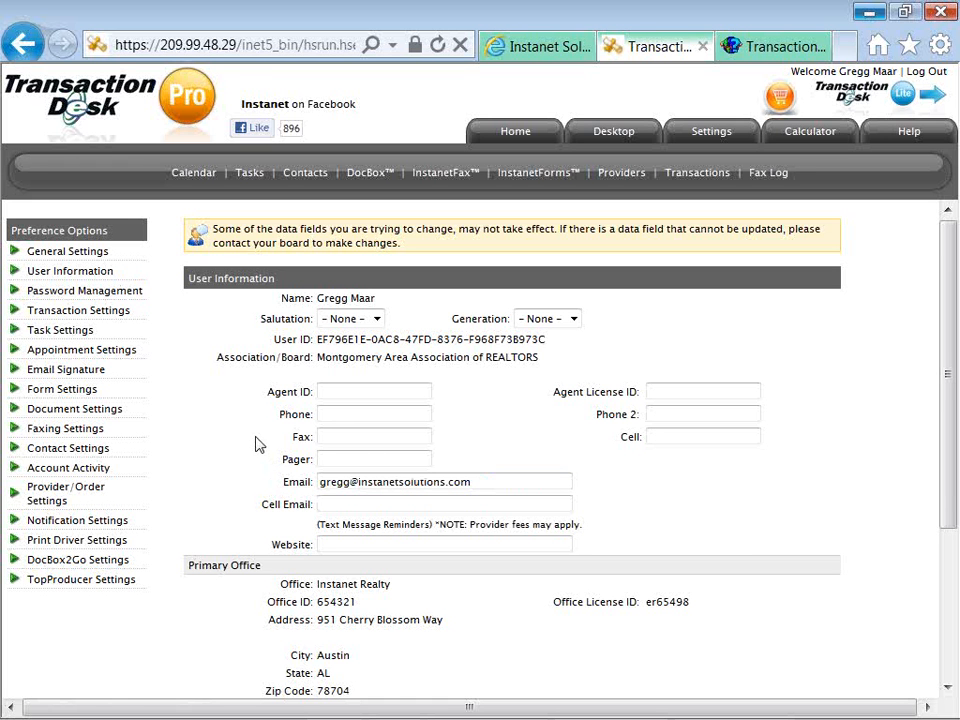
pyautogui.click(138, 301)
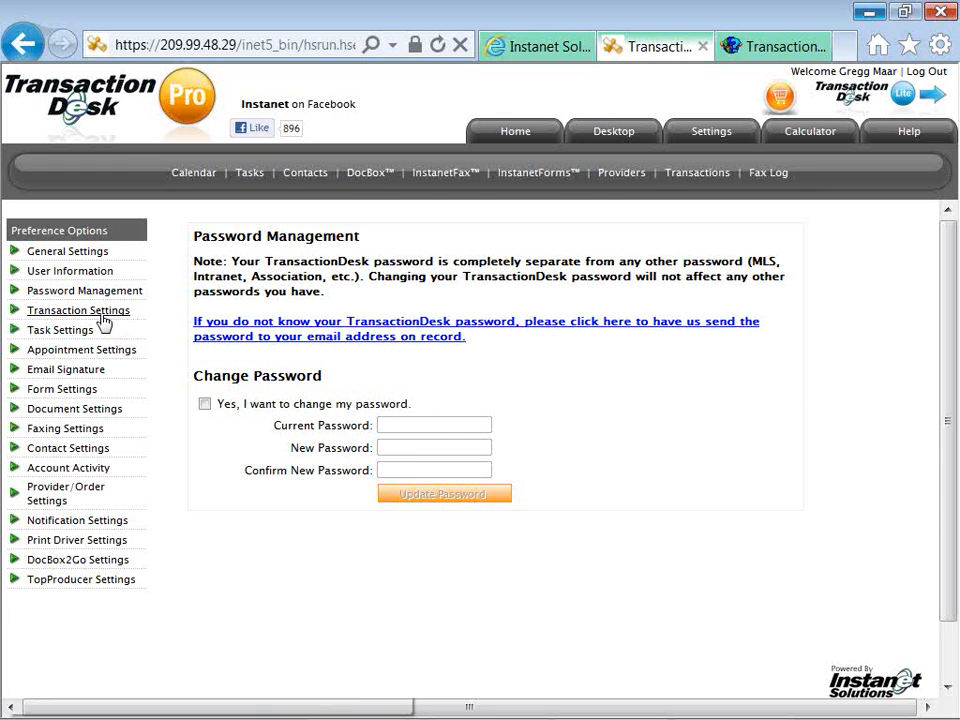
# Open Transaction Settings to show Form Settings with Courier-Bold, Black, size 11 defaults.
pyautogui.click(102, 316)
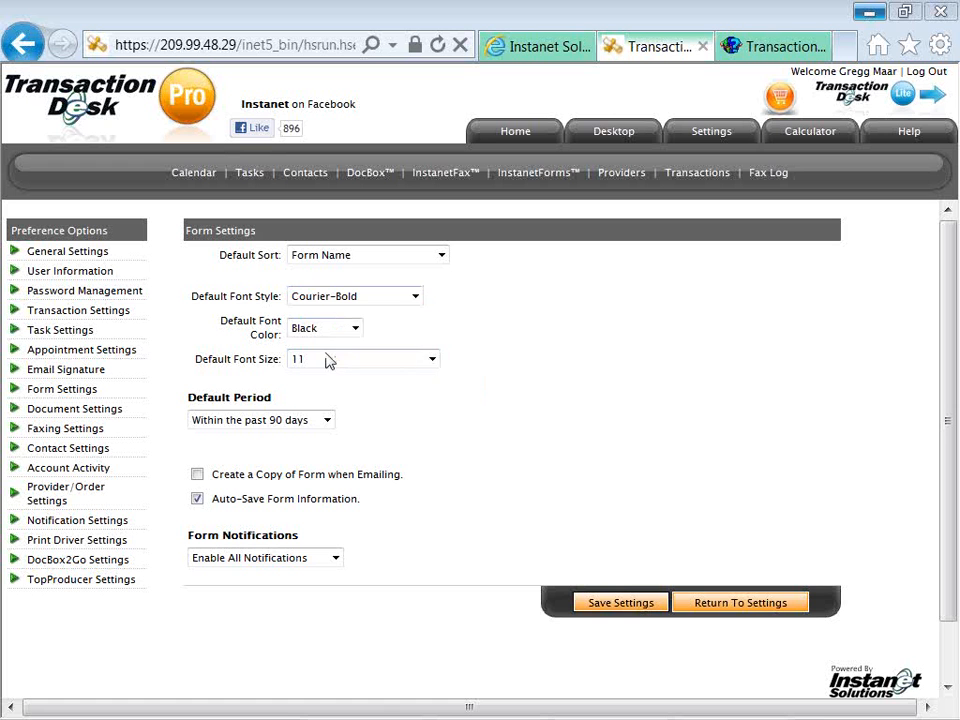
# Review the font colour and style options, keeping Black and Courier-Bold, then go to DocBox2Go Settings.
pyautogui.click(340, 333)
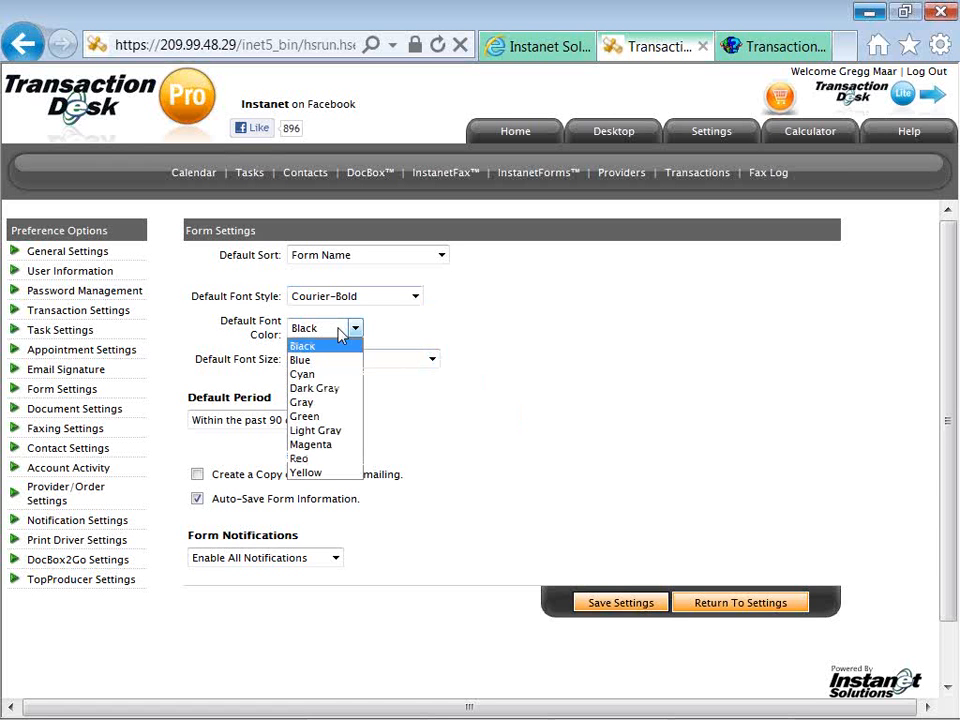
pyautogui.click(340, 332)
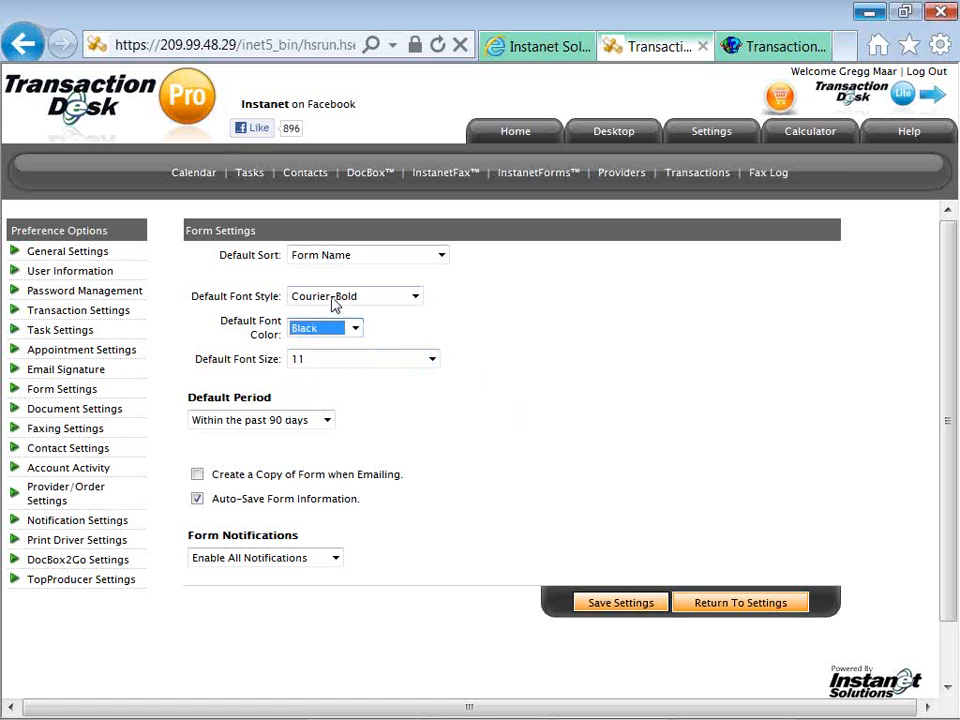
pyautogui.click(333, 304)
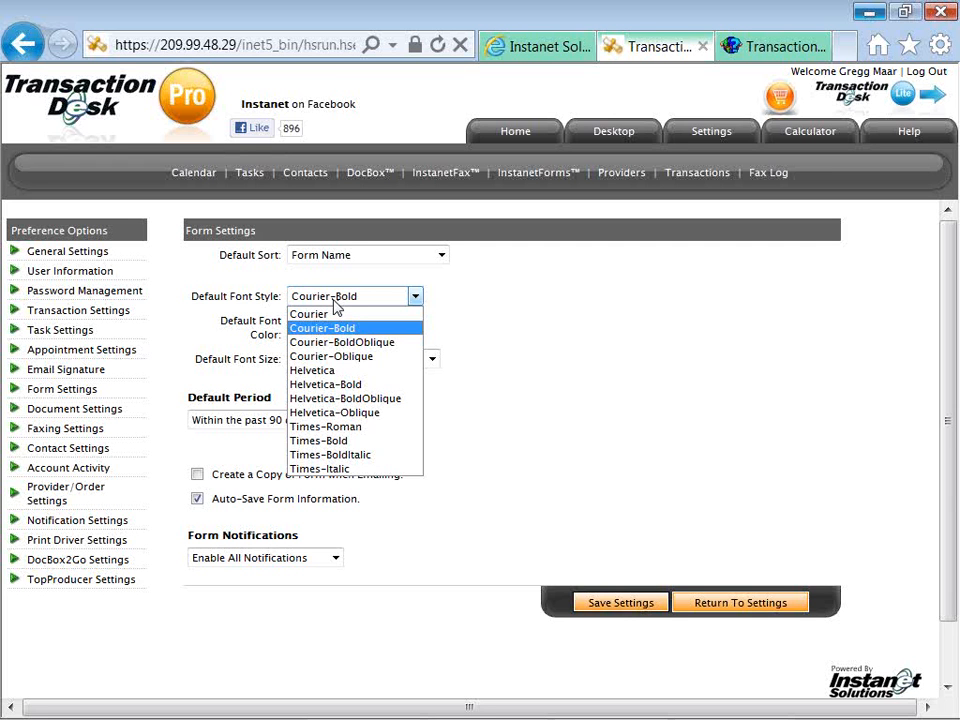
pyautogui.click(444, 298)
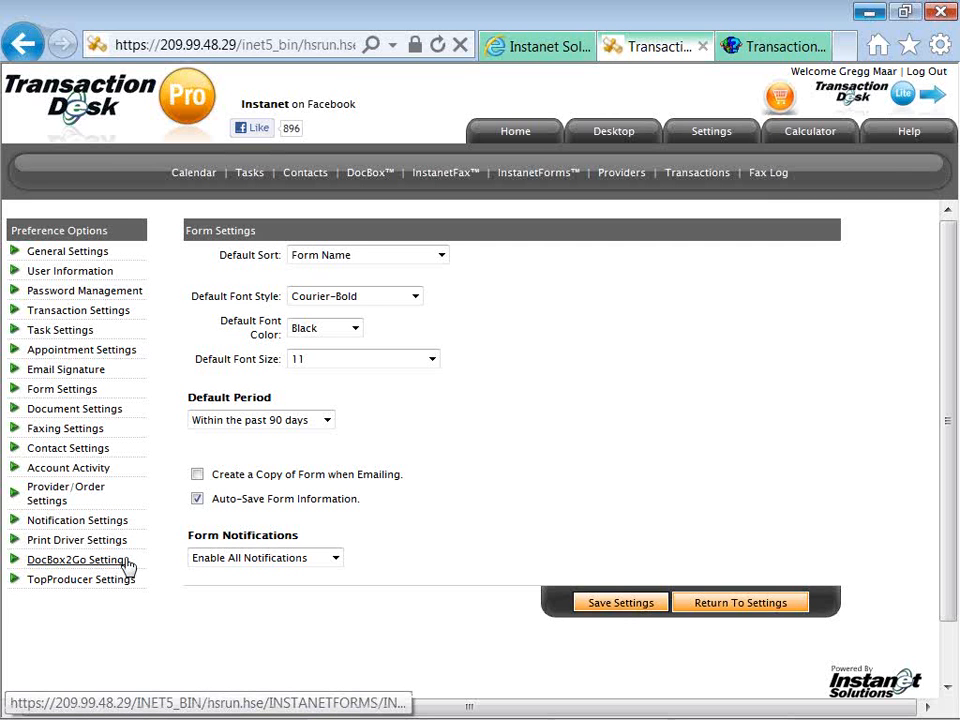
pyautogui.click(125, 563)
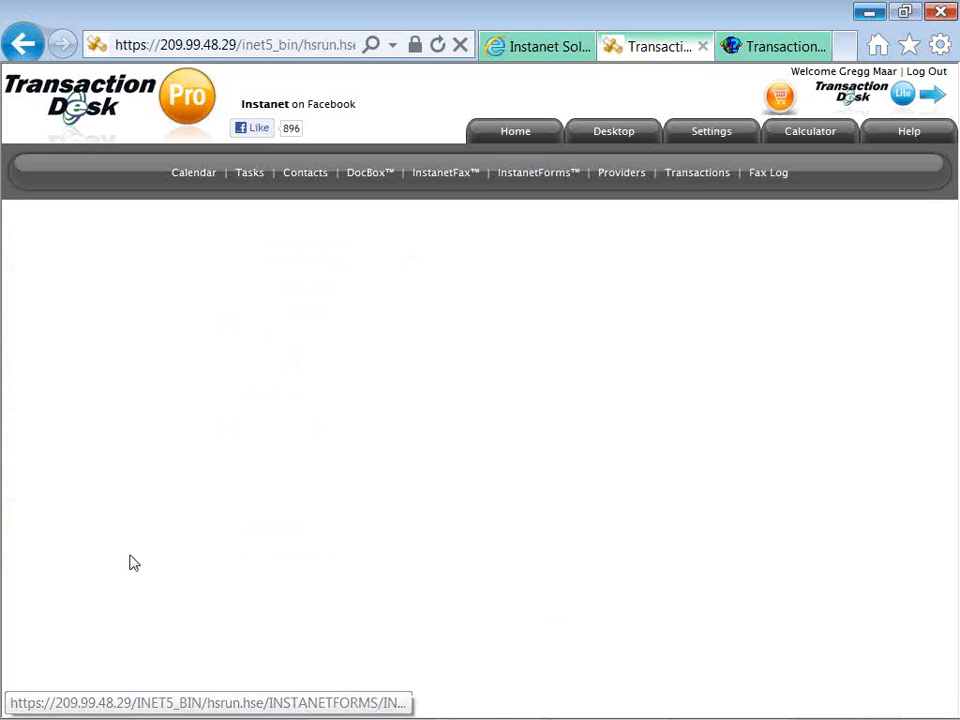
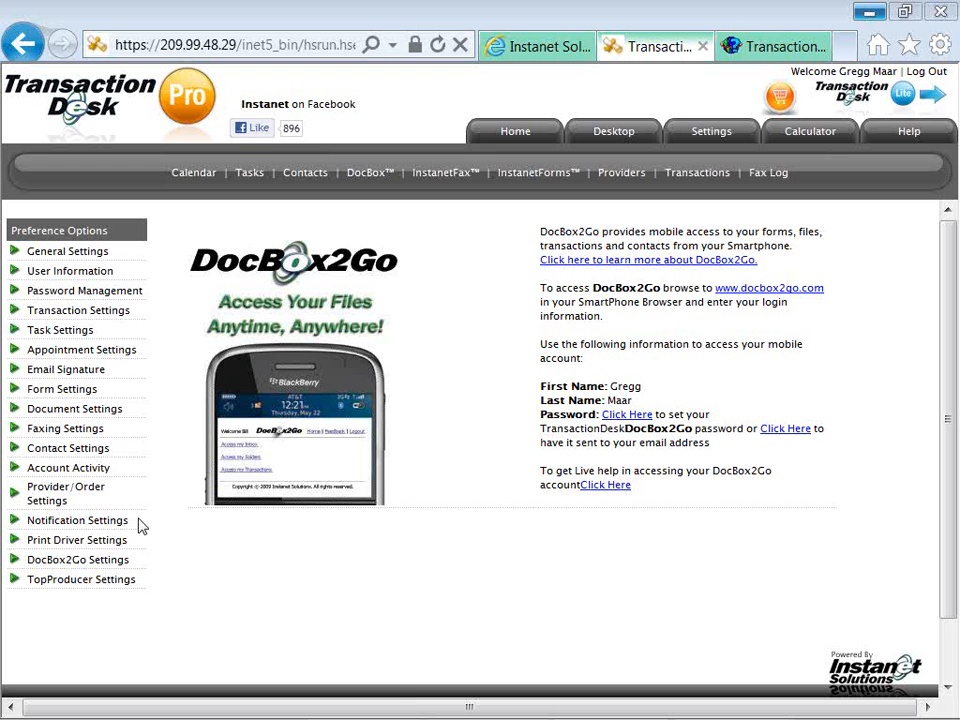
# Open Print Driver Settings to show the three DocBox Printer setup steps.
pyautogui.click(118, 543)
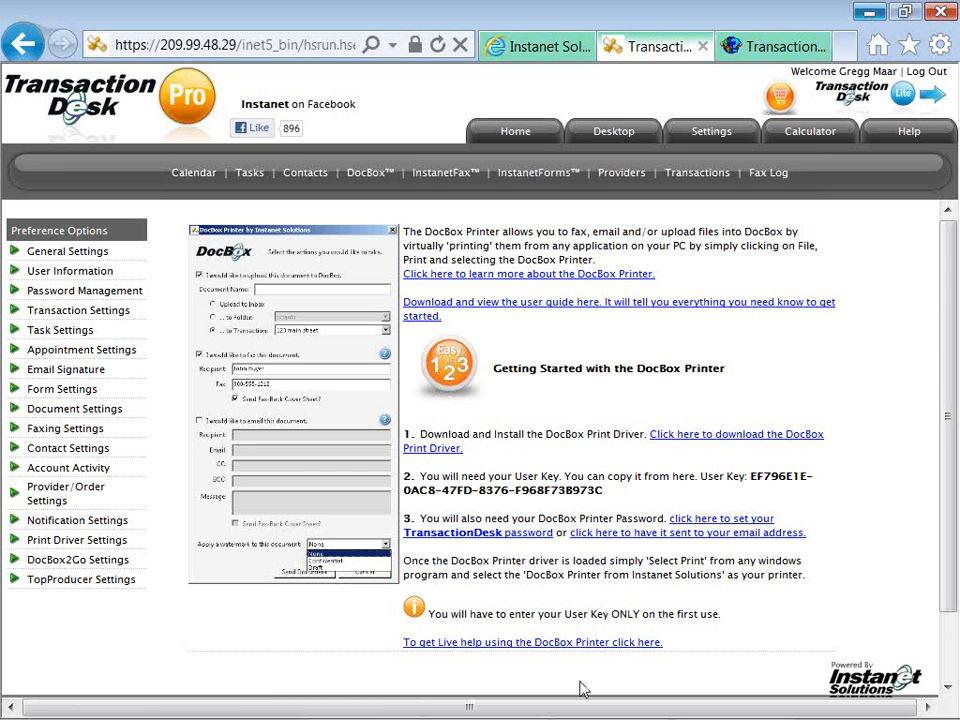
# Print the Notepad notes to DocBox Printer by Instanet Solutions and bring up its password prompt.
pyautogui.moveTo(598, 716)
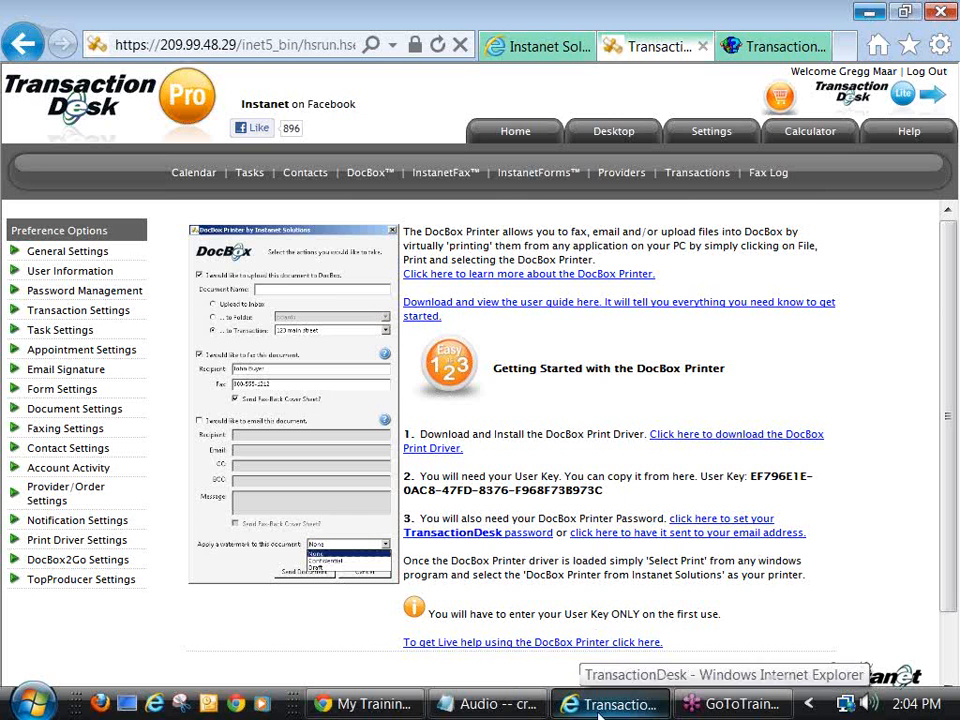
pyautogui.click(488, 702)
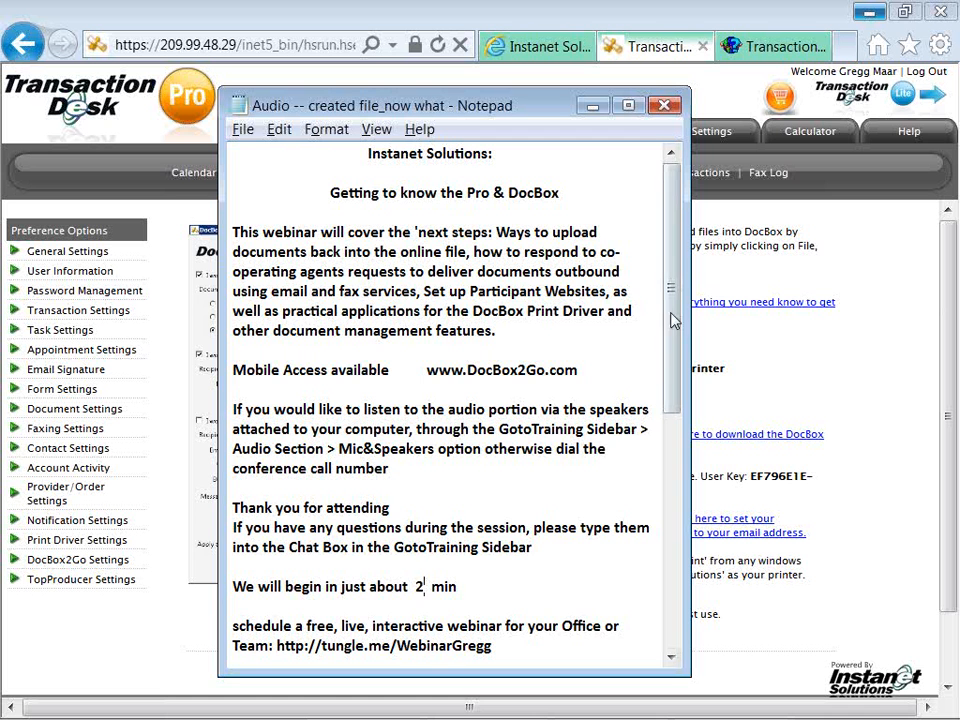
pyautogui.moveTo(677, 326); pyautogui.dragTo(681, 540)
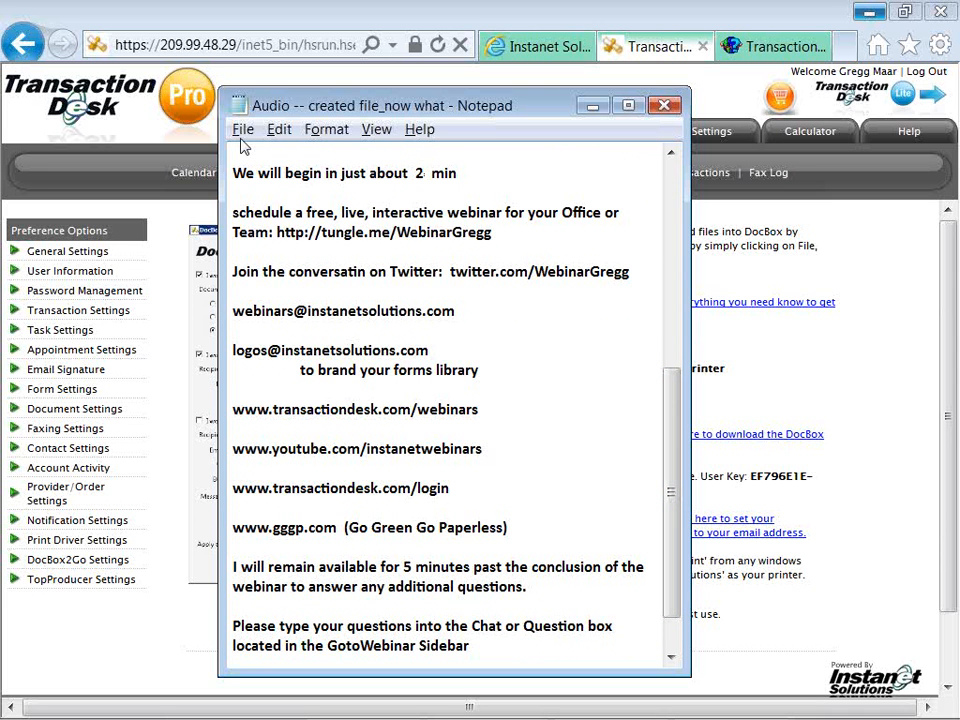
pyautogui.click(241, 137)
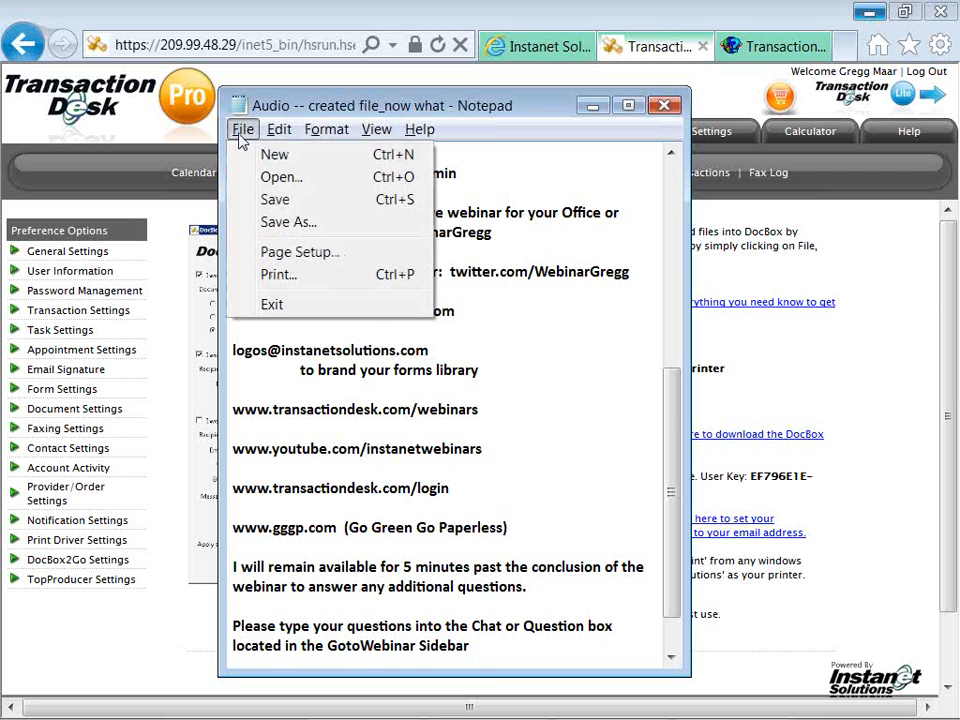
pyautogui.click(246, 276)
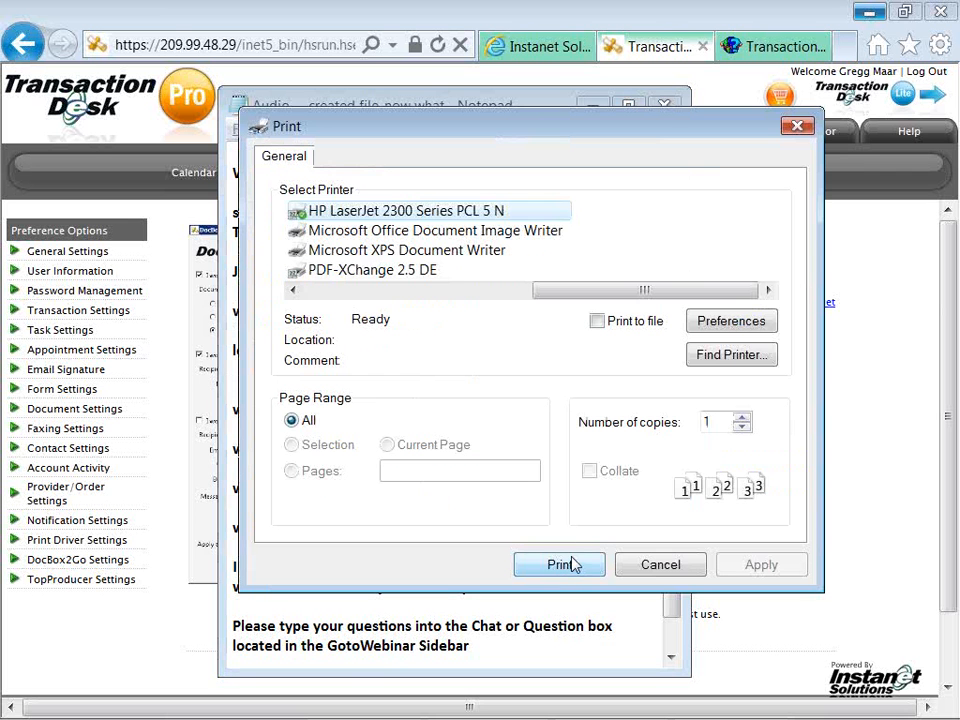
pyautogui.click(295, 289)
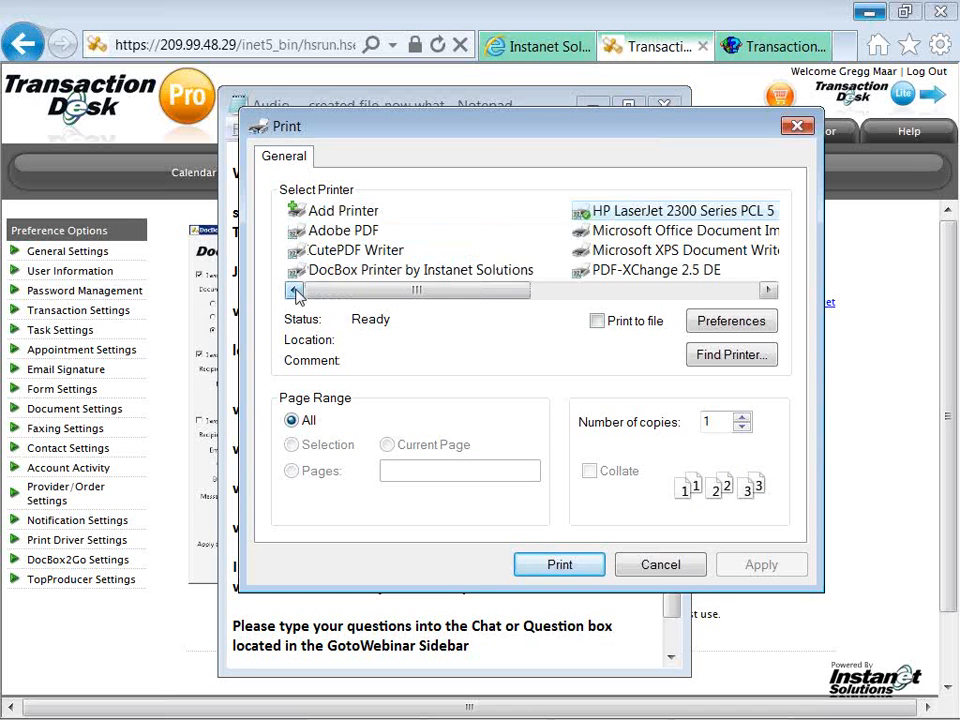
pyautogui.click(328, 274)
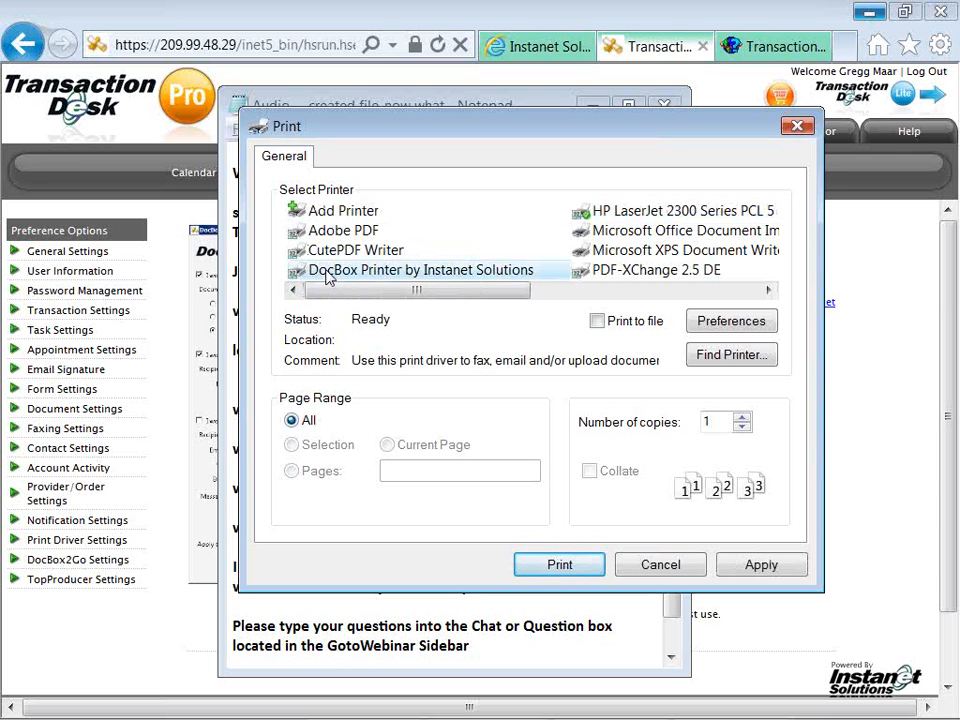
pyautogui.press('Return')
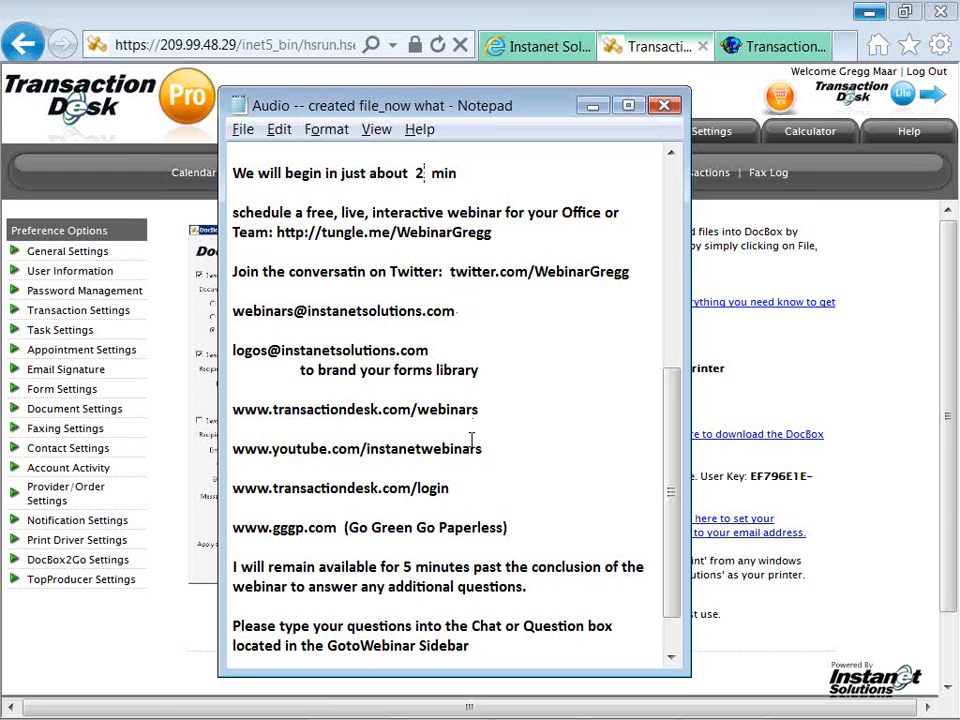
pyautogui.hotkey('alt', 'Tab')
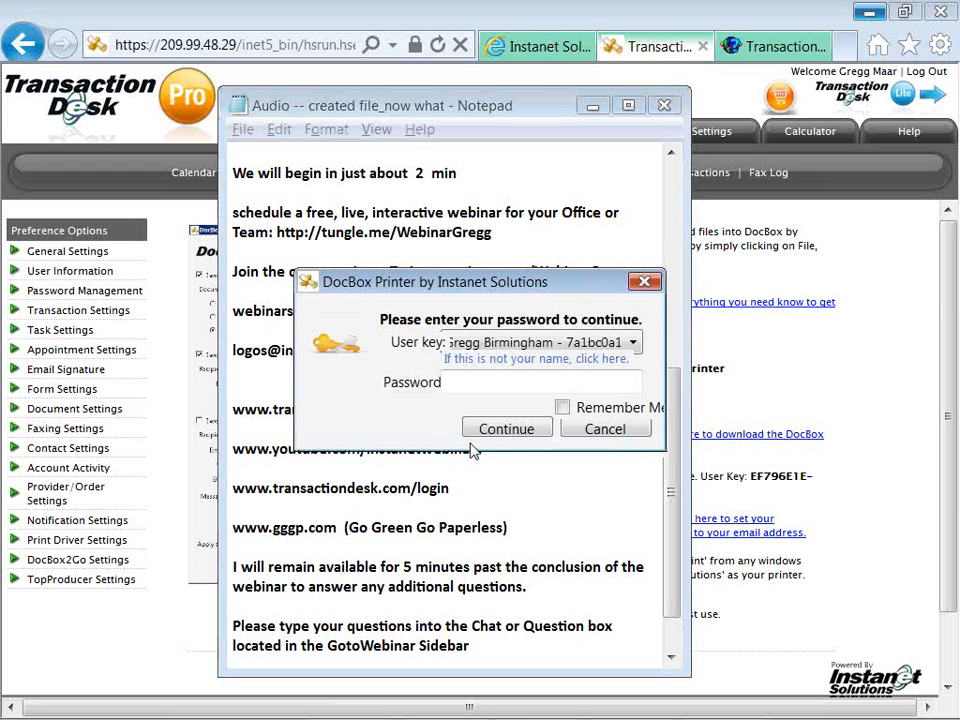
# Sign in to DocBox Printer with the correct user key and the account password.
pyautogui.click(634, 344)
pyautogui.click(560, 382)
pyautogui.click(577, 381)
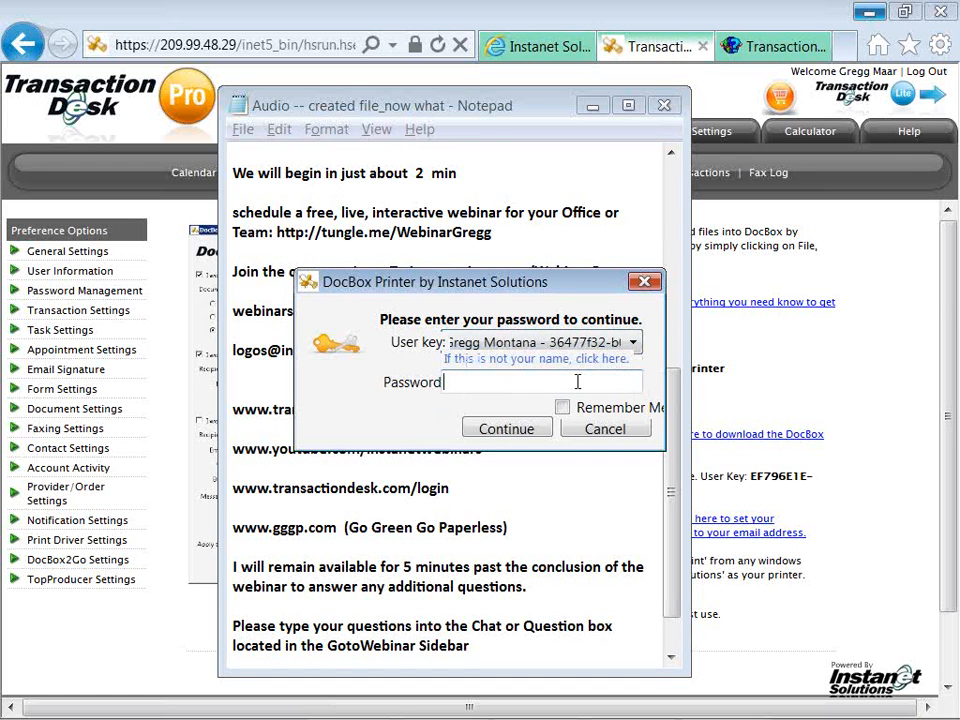
pyautogui.write('••••••')
pyautogui.click(506, 430)
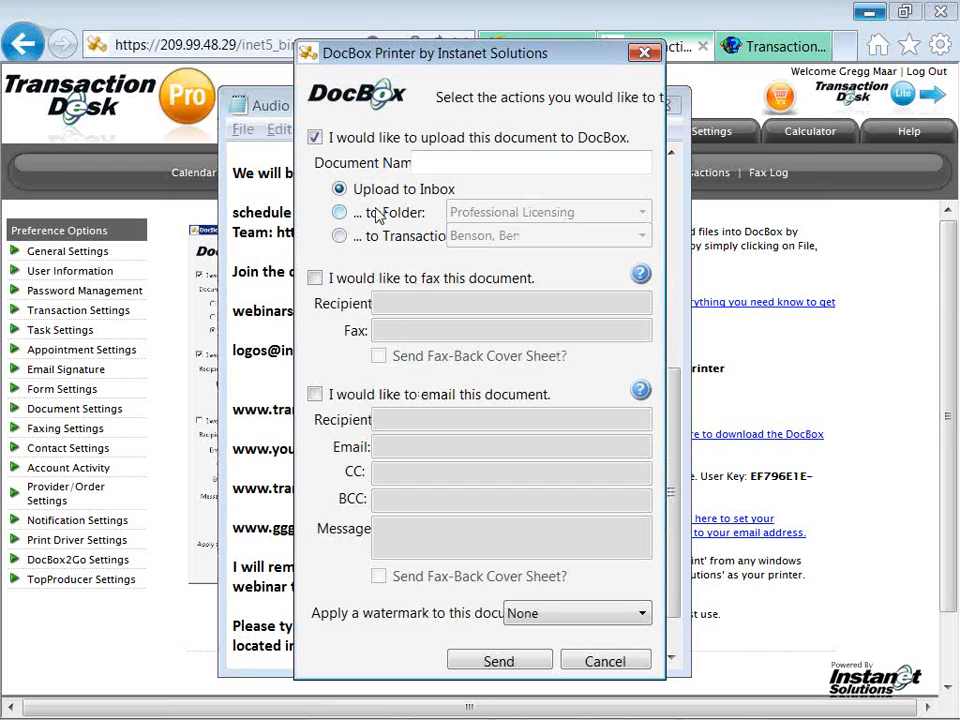
# Set delivery to email only, with upload and fax turned off.
pyautogui.click(339, 212)
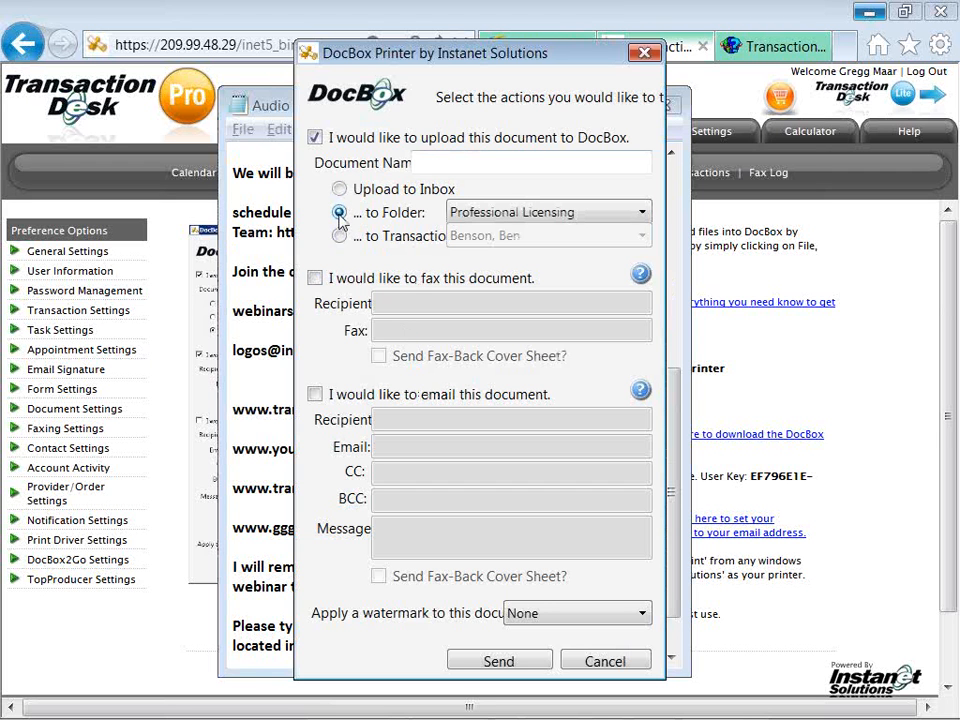
pyautogui.click(315, 278)
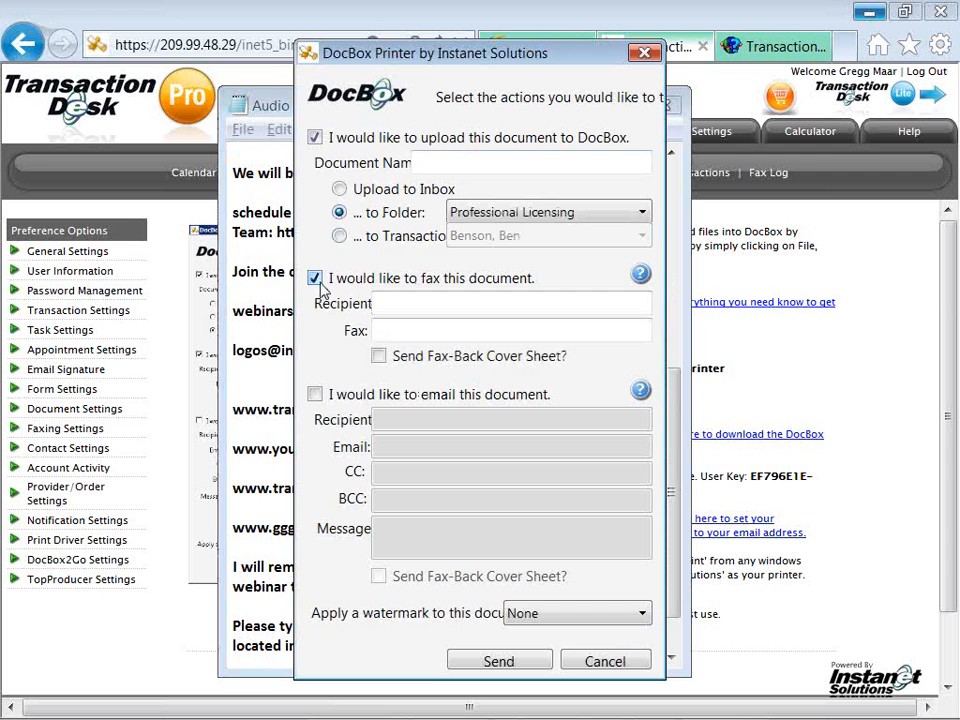
pyautogui.click(315, 395)
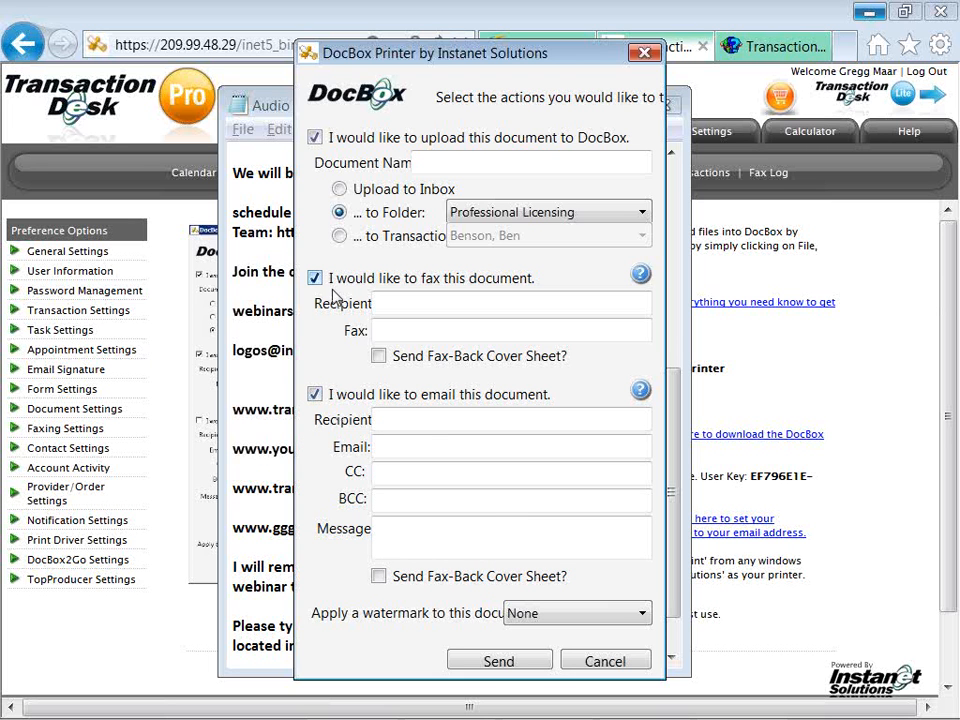
pyautogui.click(315, 279)
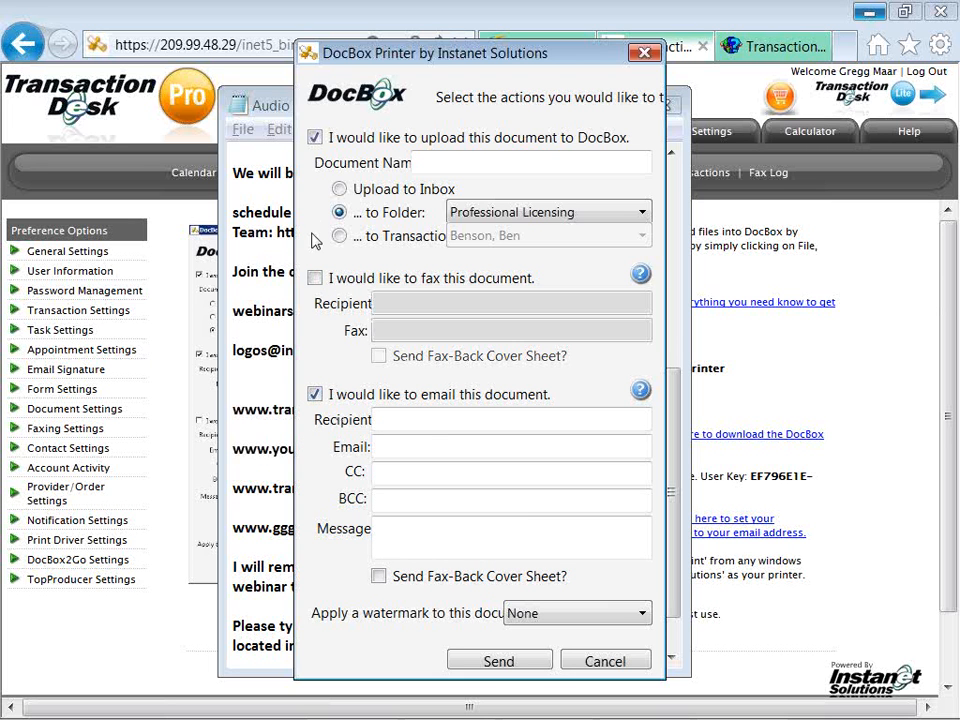
pyautogui.click(315, 138)
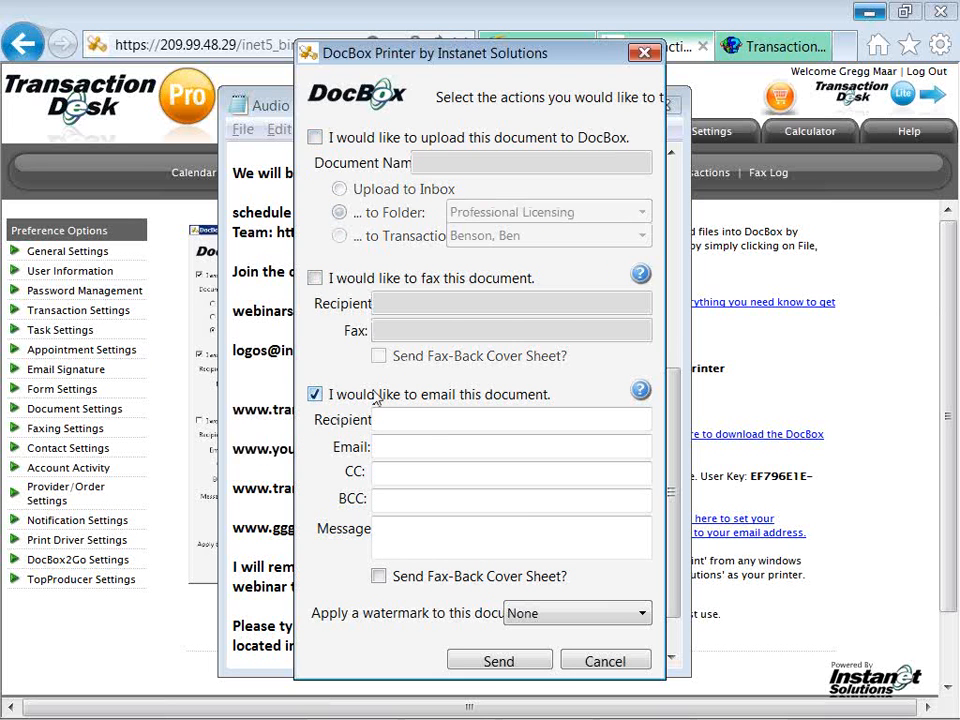
# Enter recipient's name, e-mail, message 'please review and call with questions. Go', tick Fax-Back Cover Sheet, send.
pyautogui.click(425, 418)
pyautogui.write('Jack')
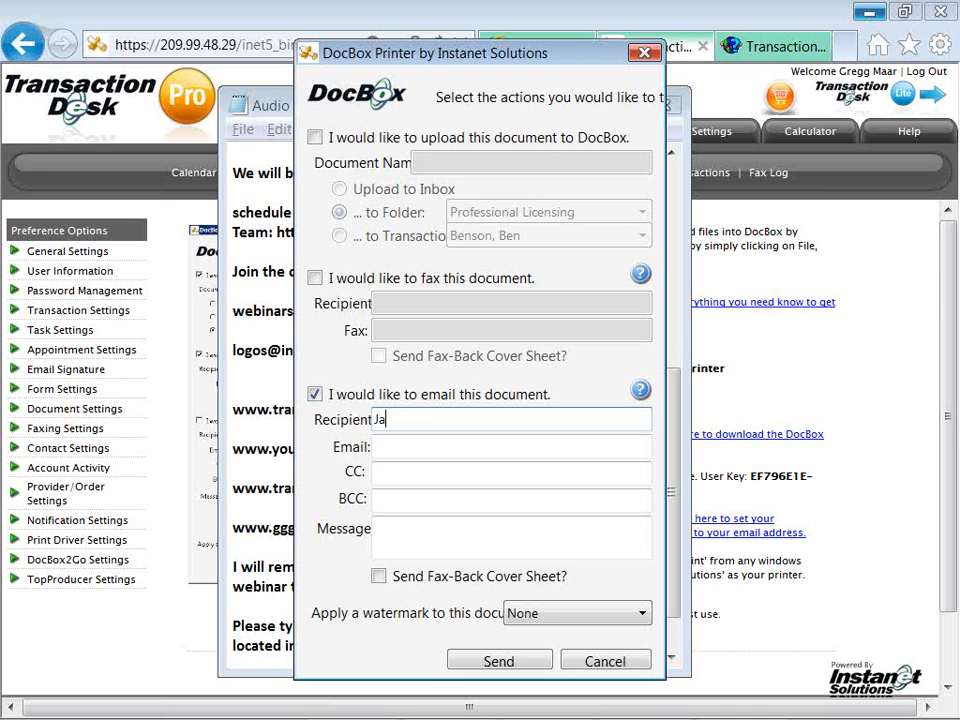
pyautogui.press('Tab')
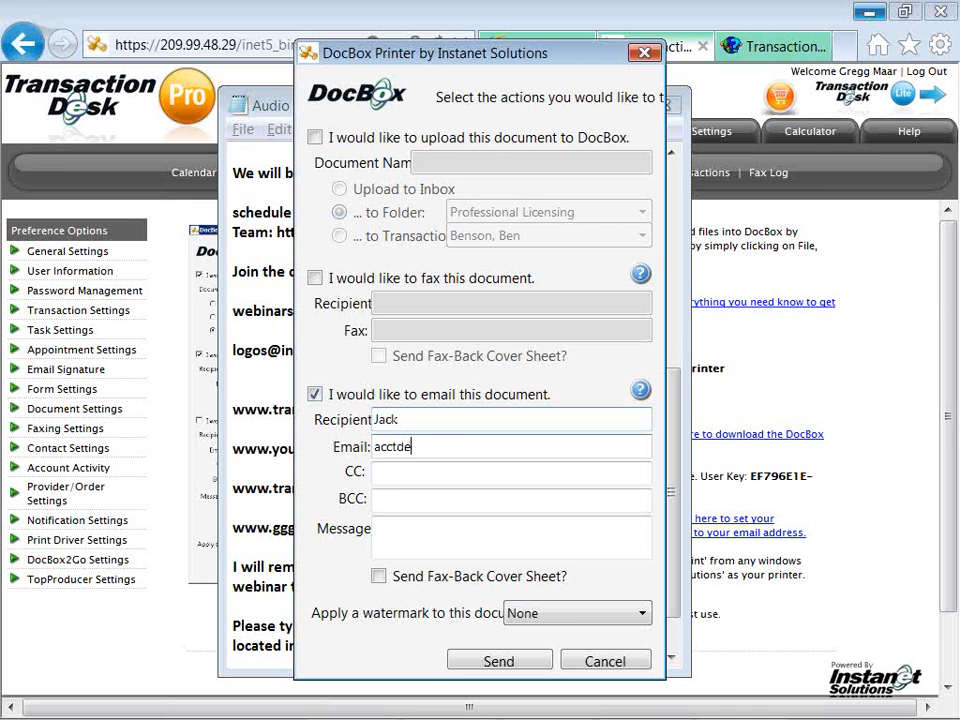
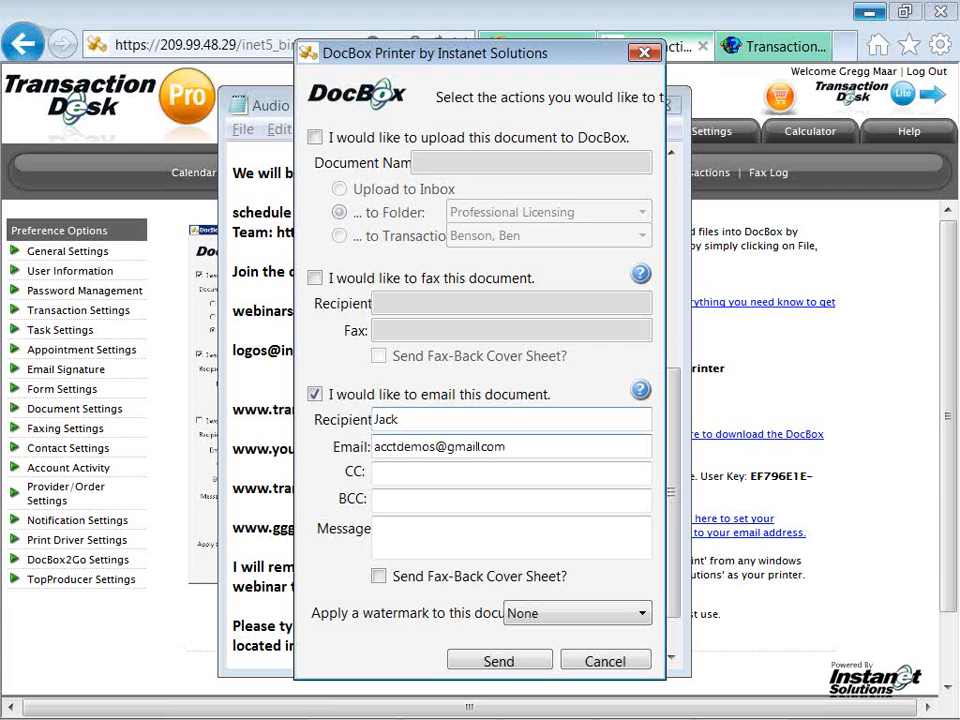
pyautogui.press('Tab')
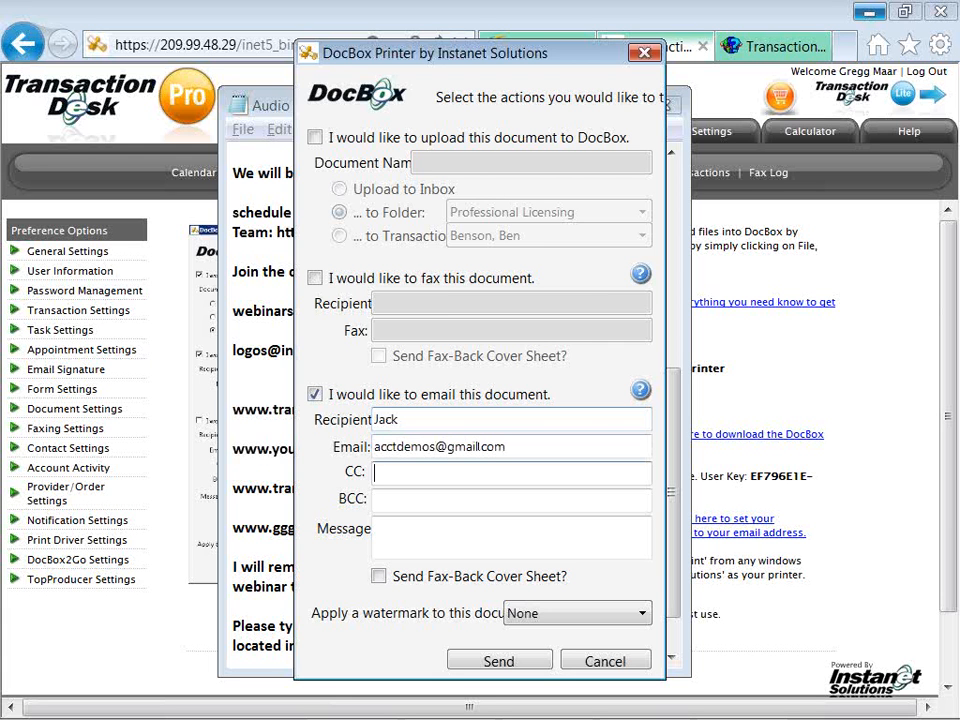
pyautogui.press('Tab')
pyautogui.press('Tab')
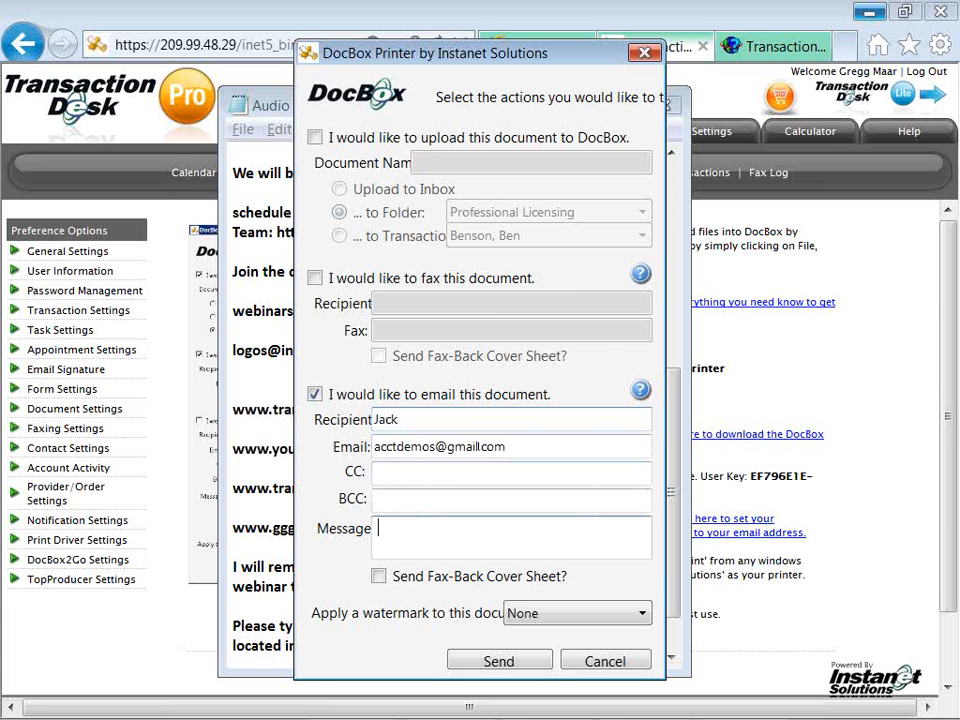
pyautogui.write('please review and cal')
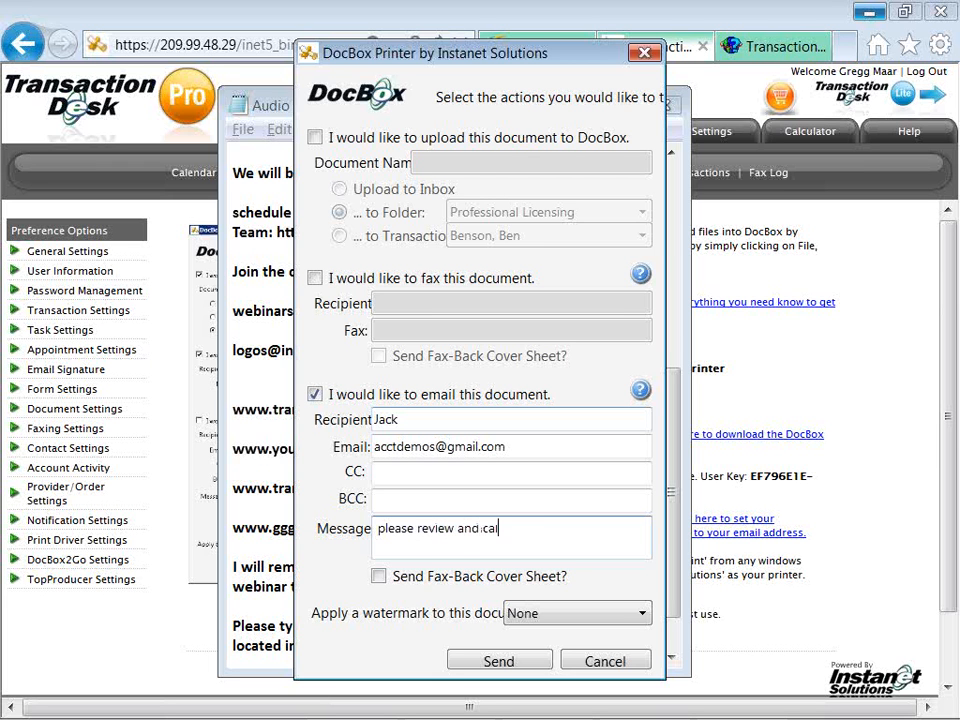
pyautogui.write('l with questions.  Go')
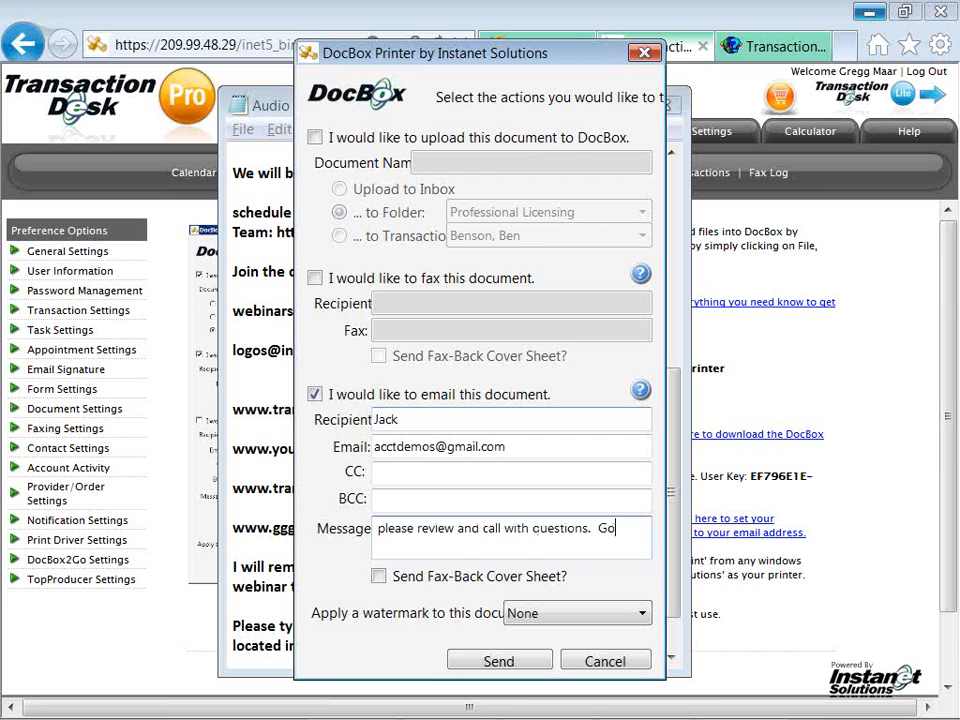
pyautogui.click(379, 576)
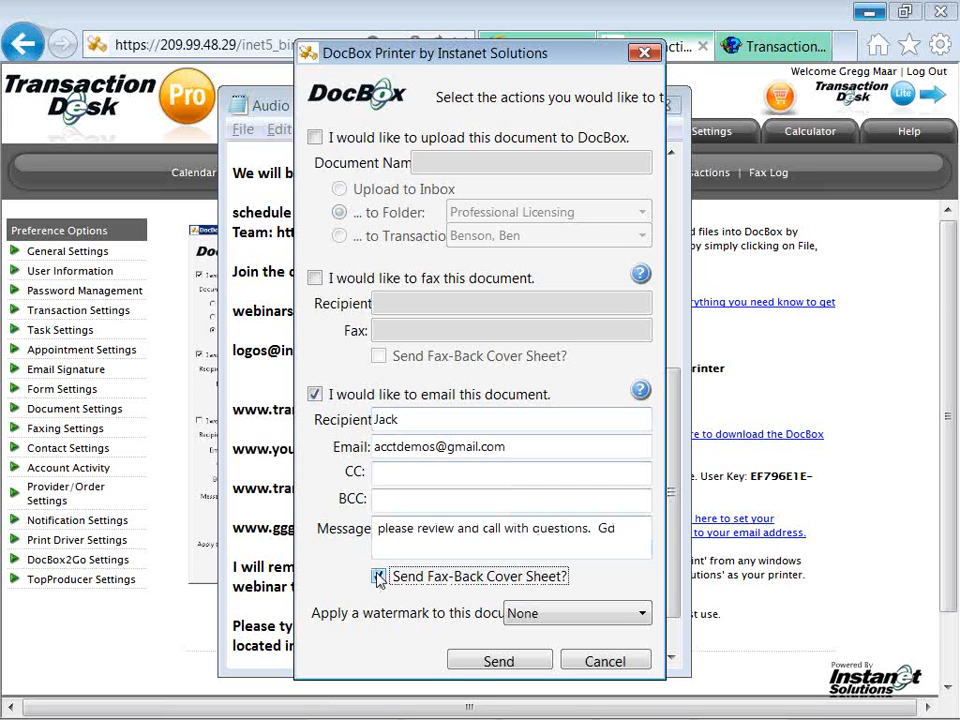
pyautogui.click(476, 665)
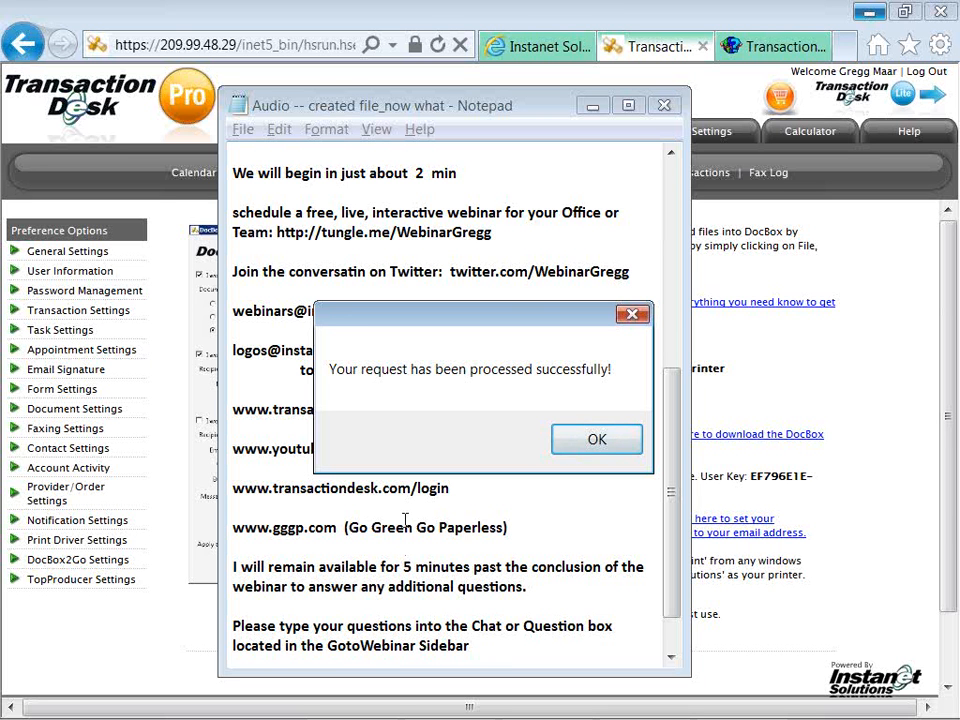
# Acknowledge the 'processed successfully' confirmation and return to the Notepad notes.
pyautogui.click(566, 448)
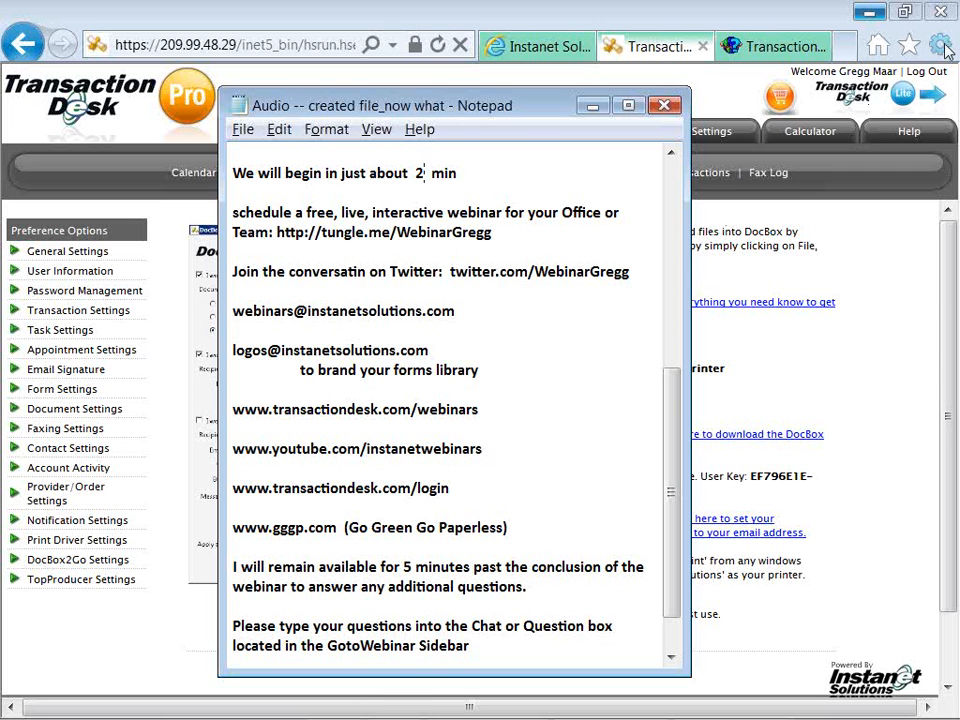
pyautogui.click(942, 46)
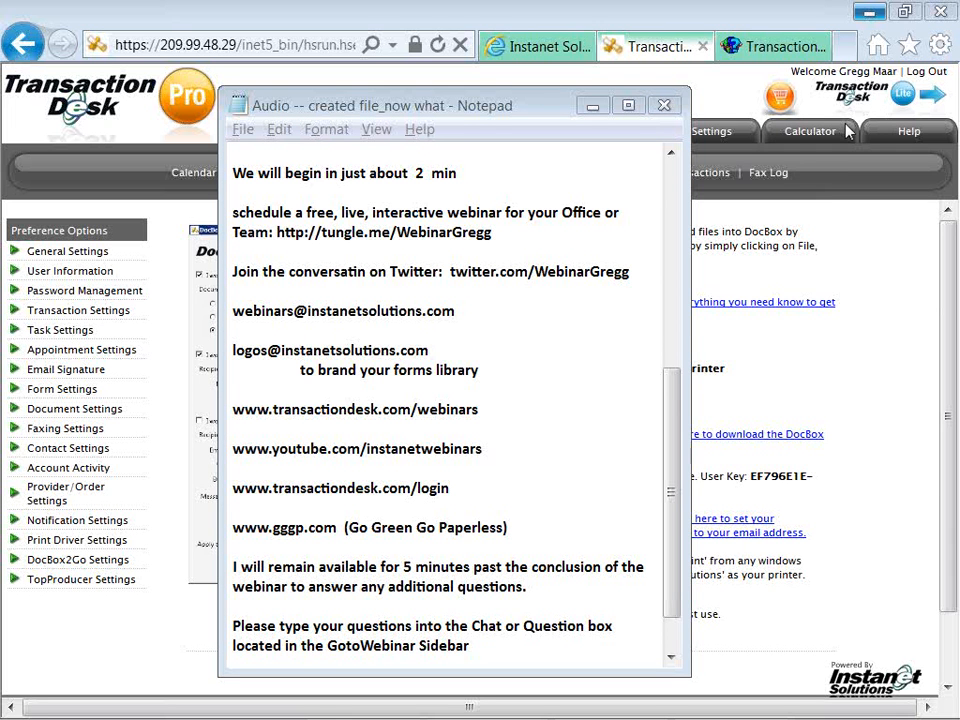